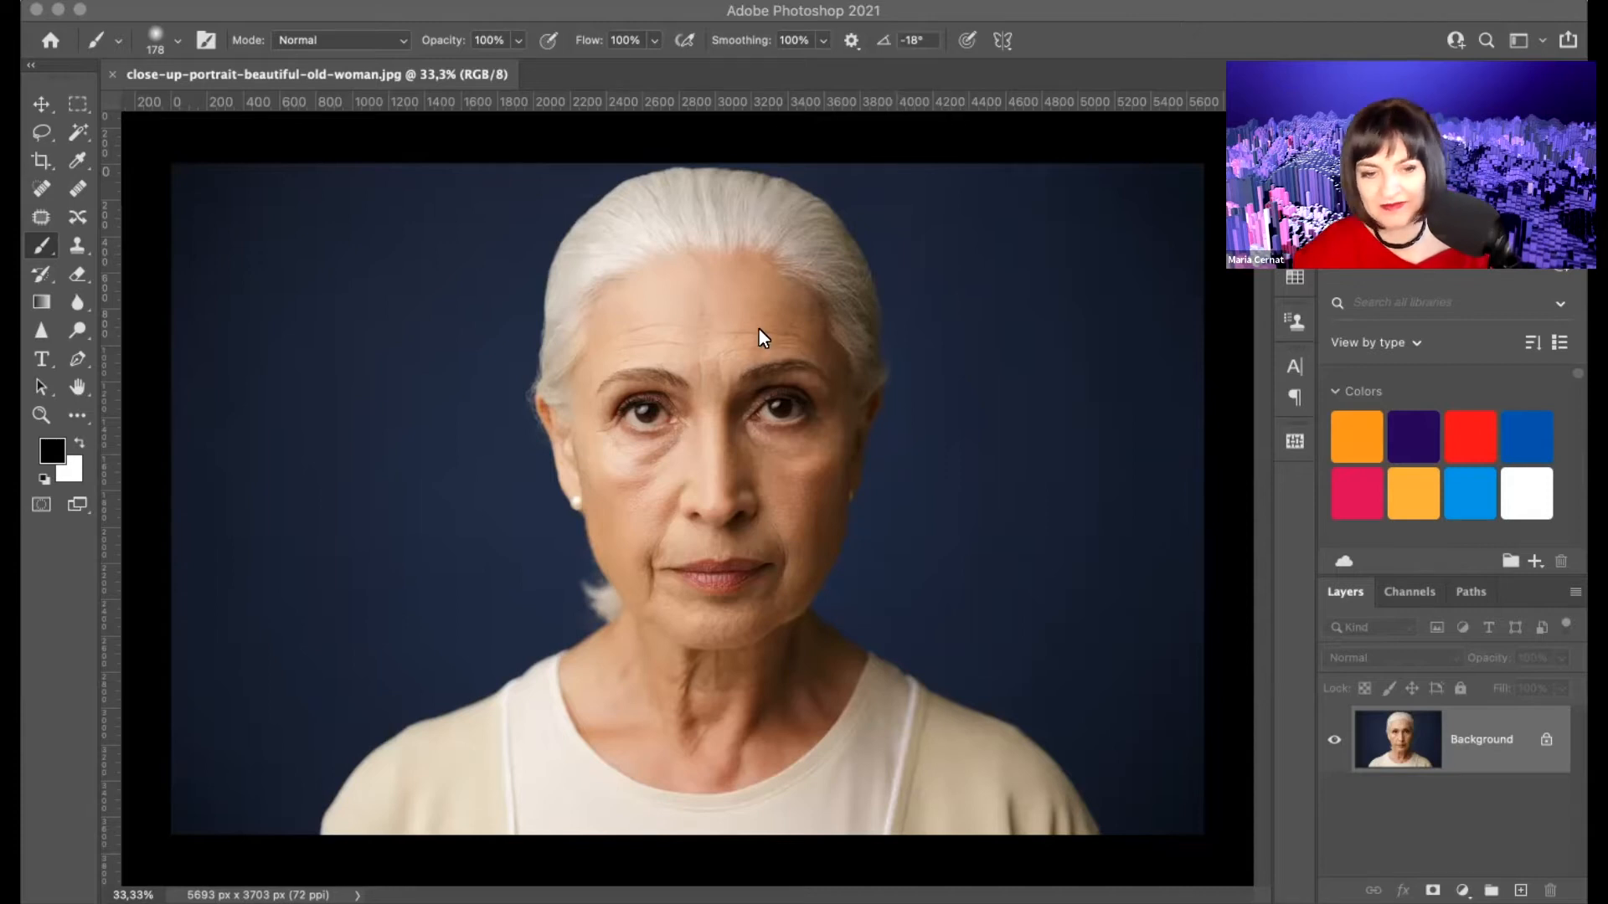
key(Tab)
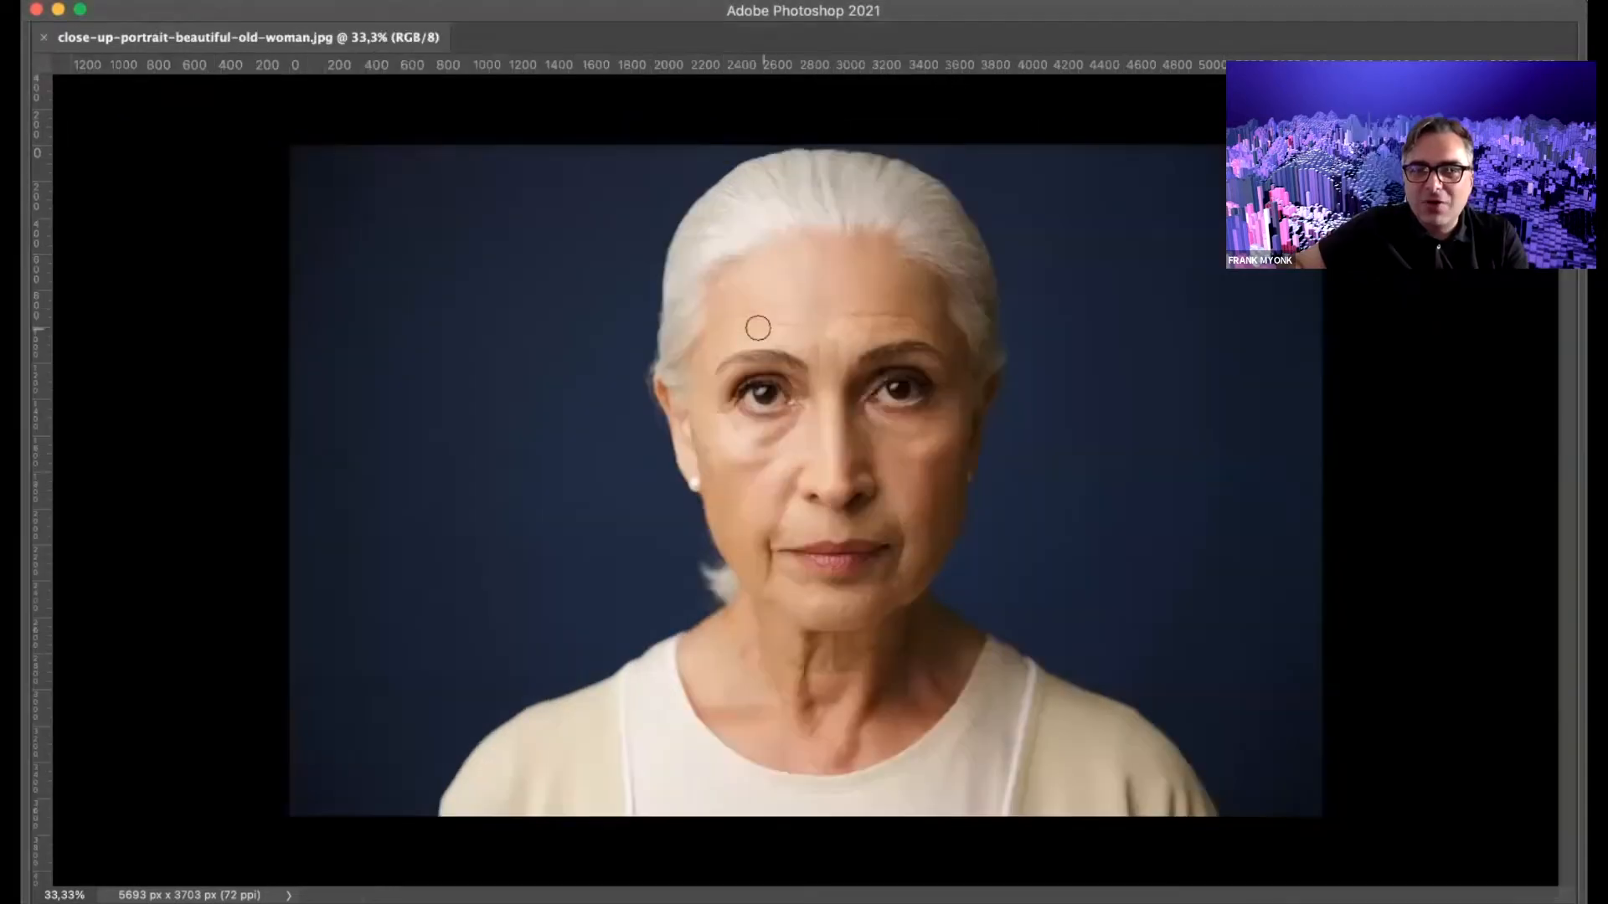
key(Tab)
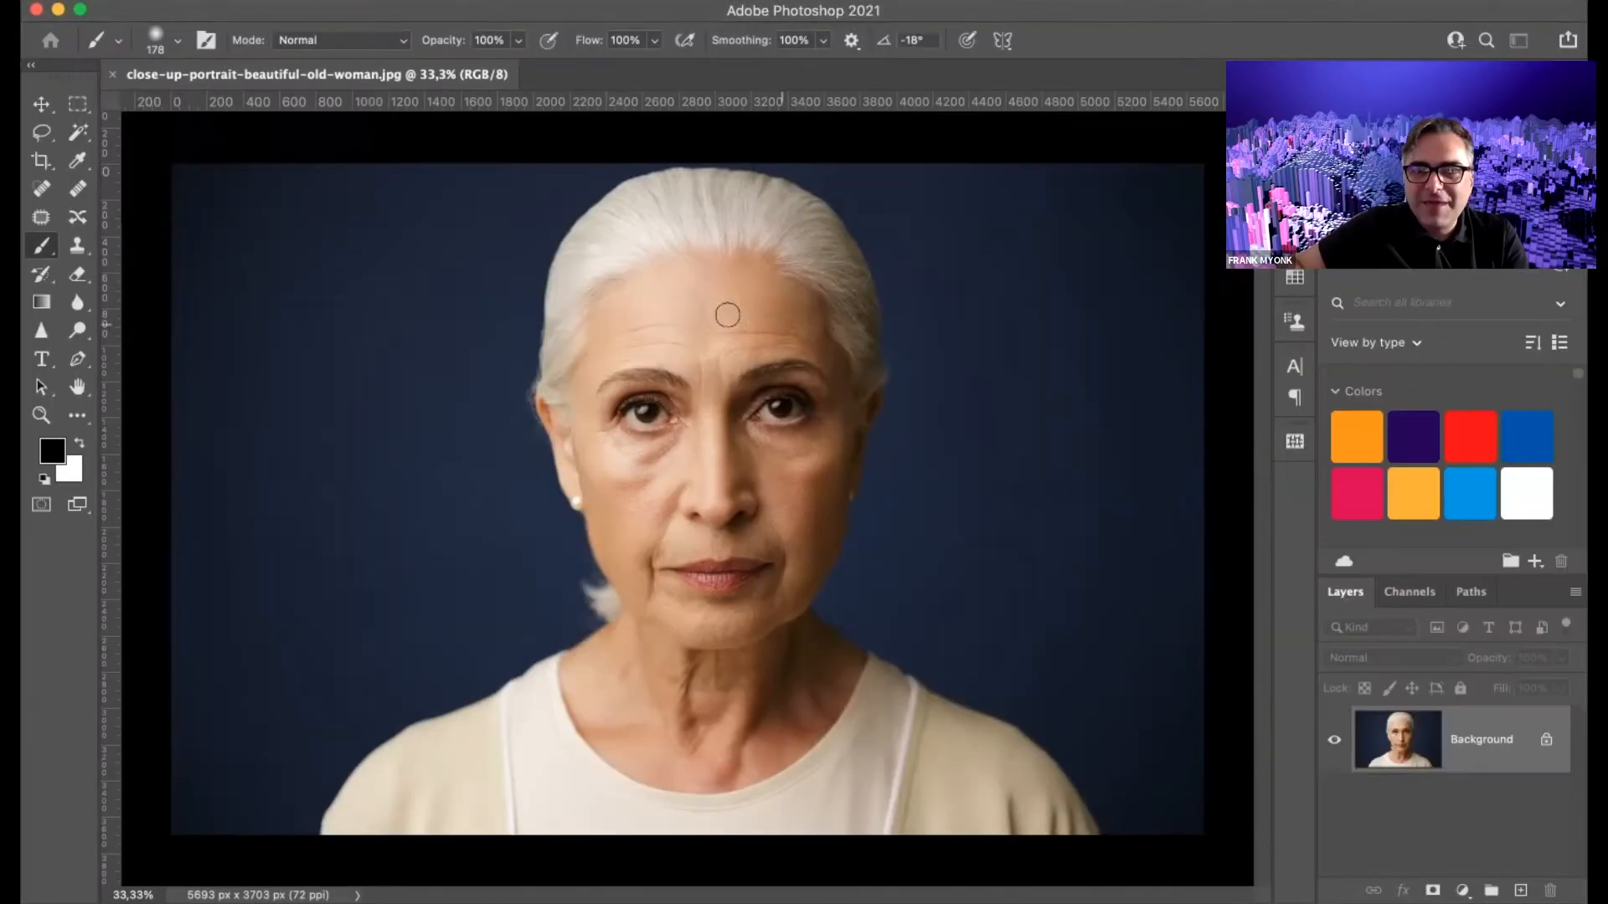
- Try a Gaussian Blur on the whole portrait and inspect the softened face
click(78, 304)
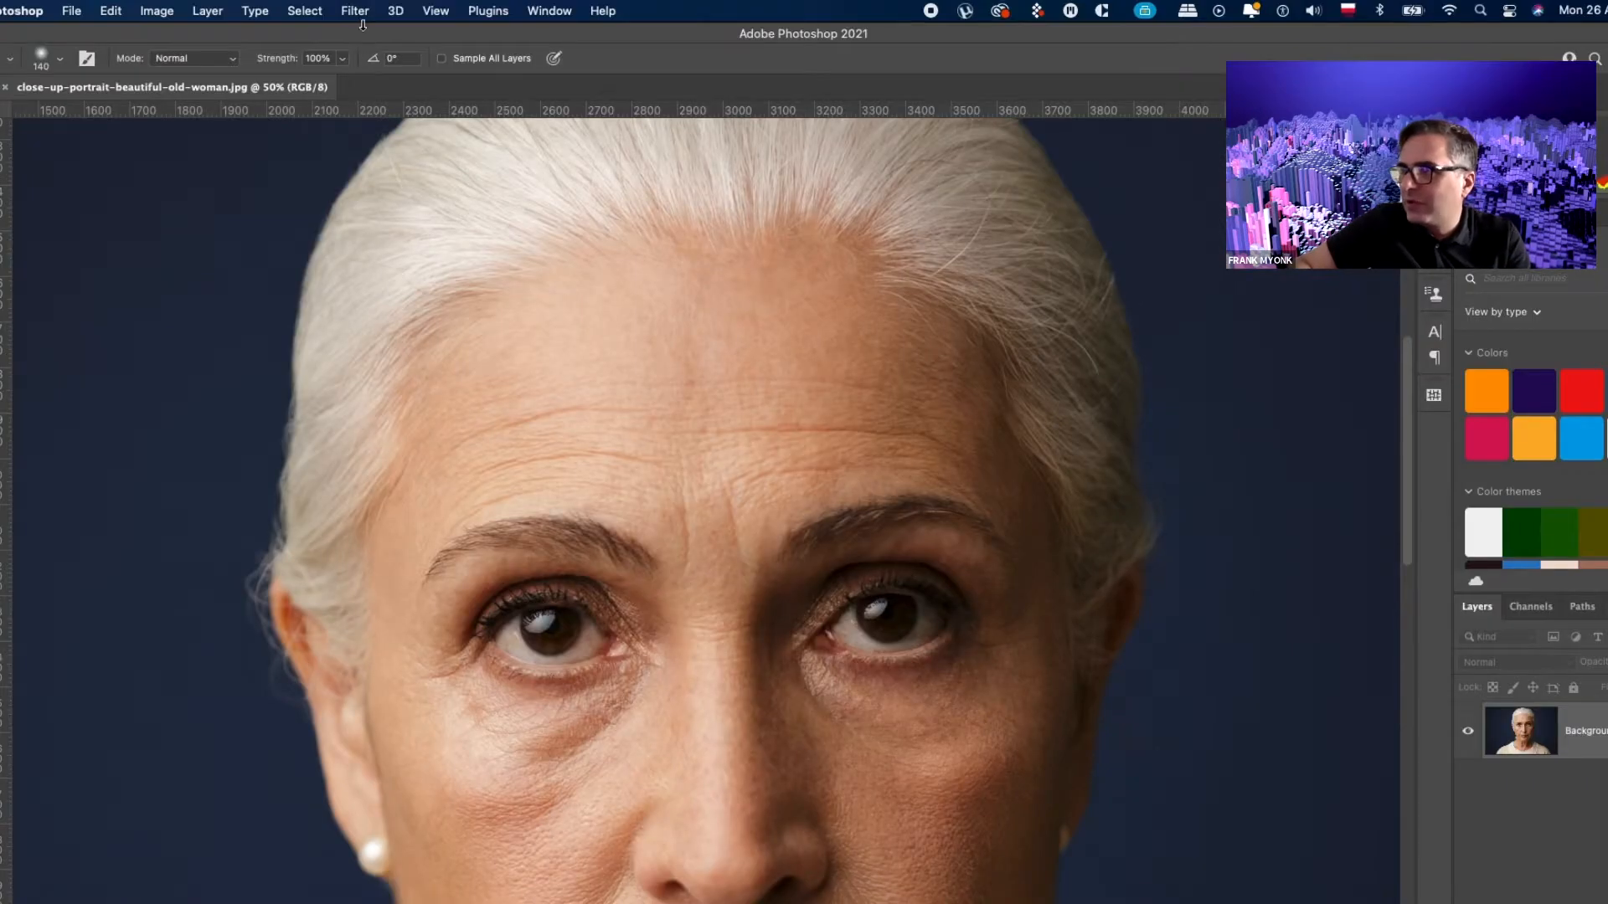
click(355, 10)
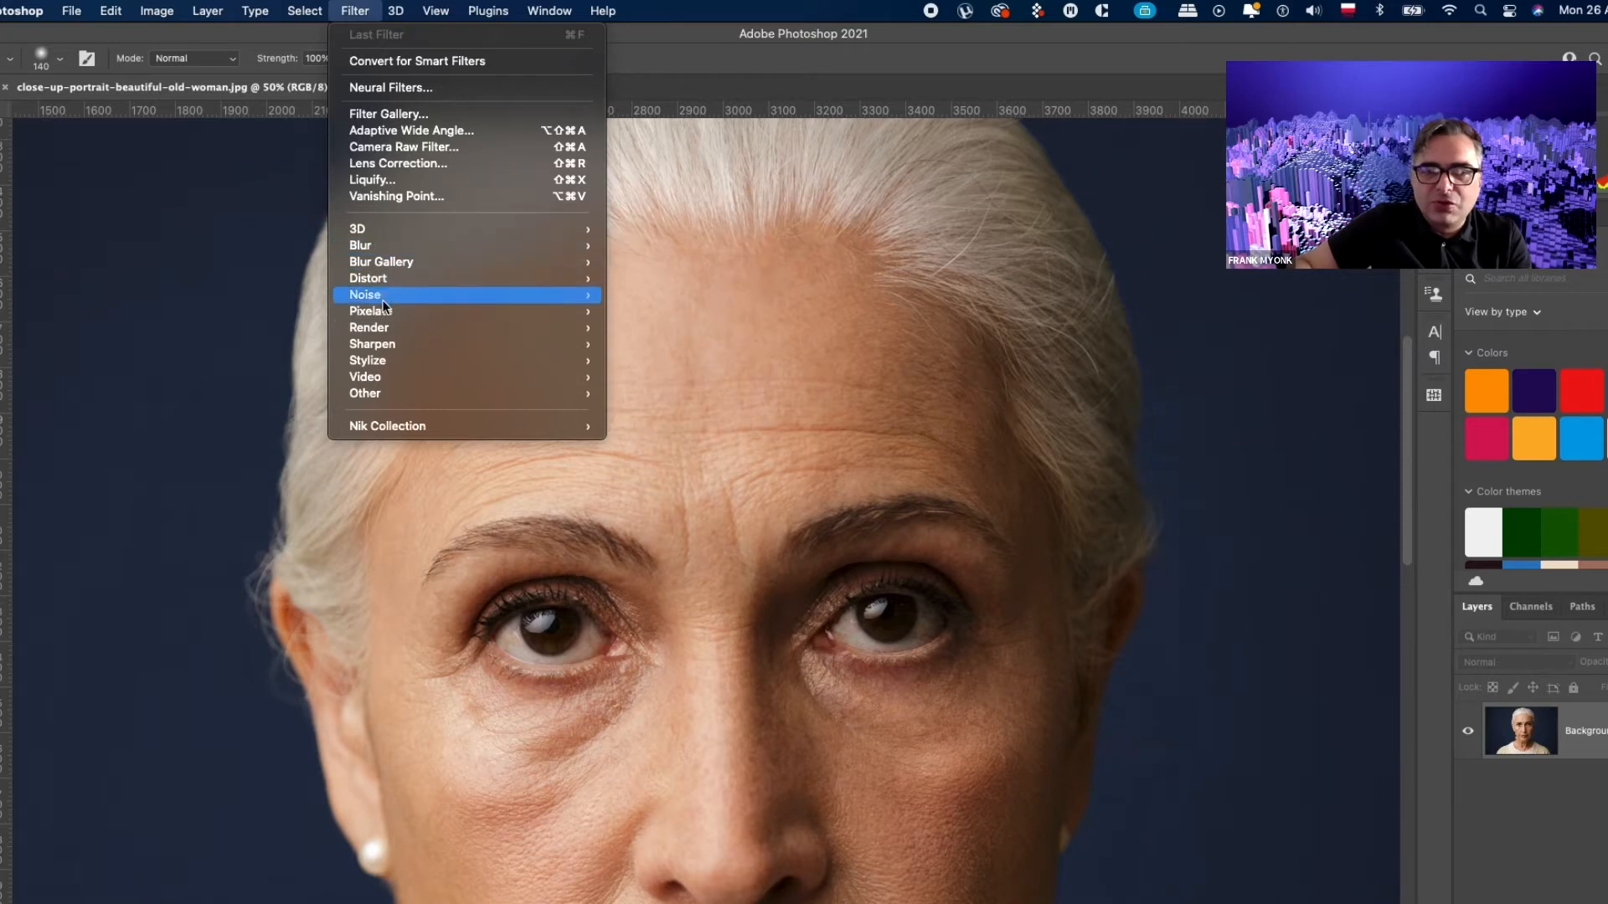
mouse_move(384, 249)
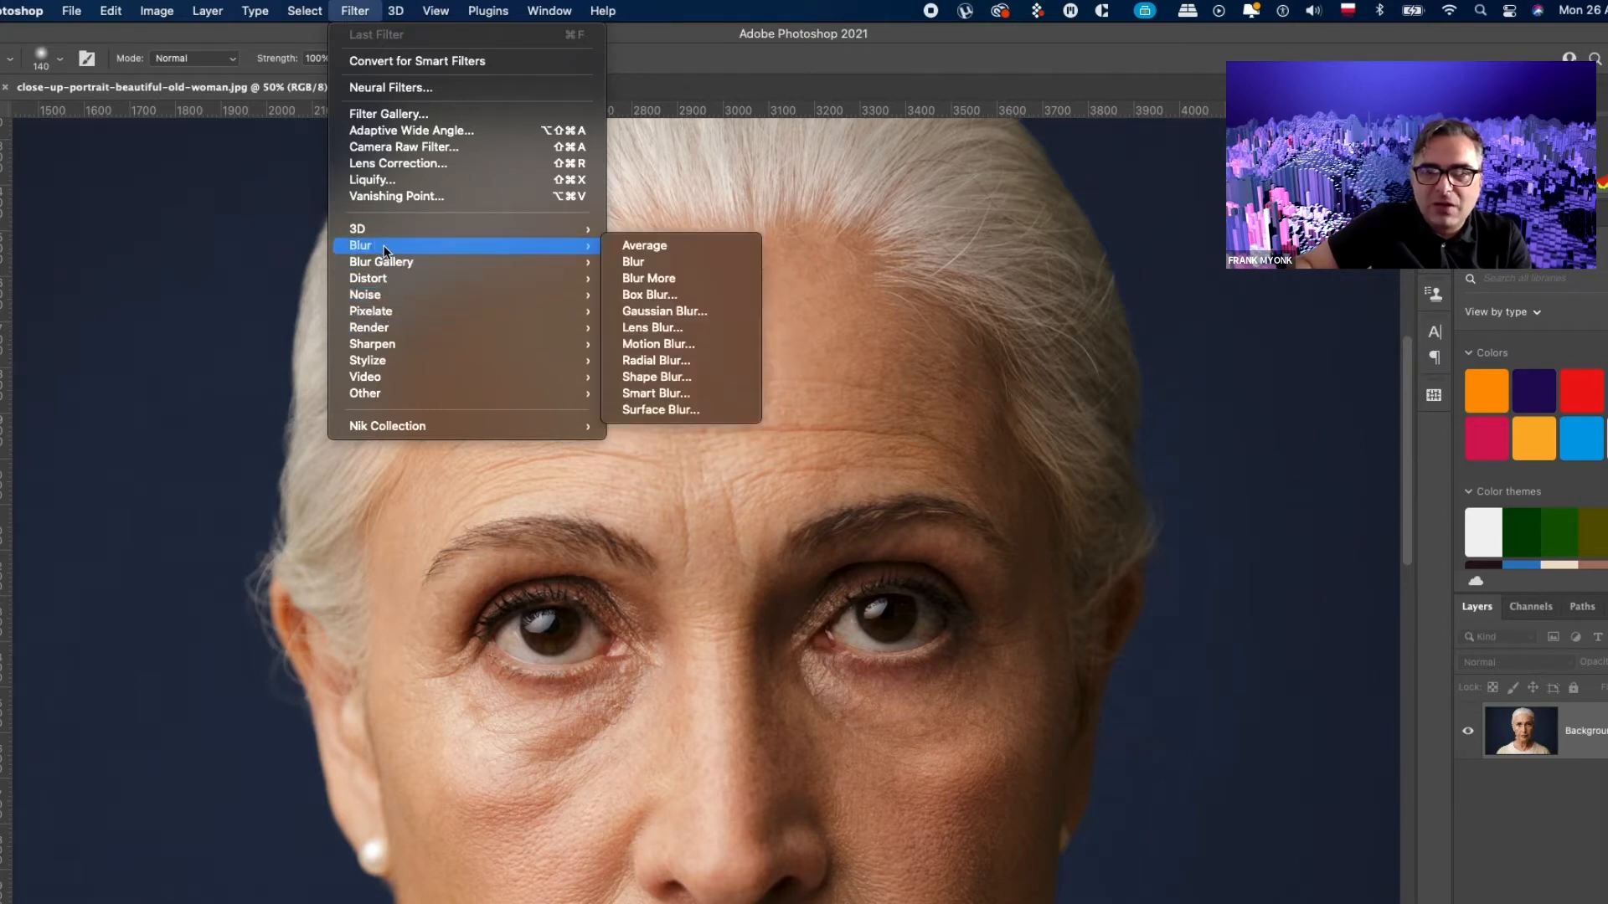
click(699, 312)
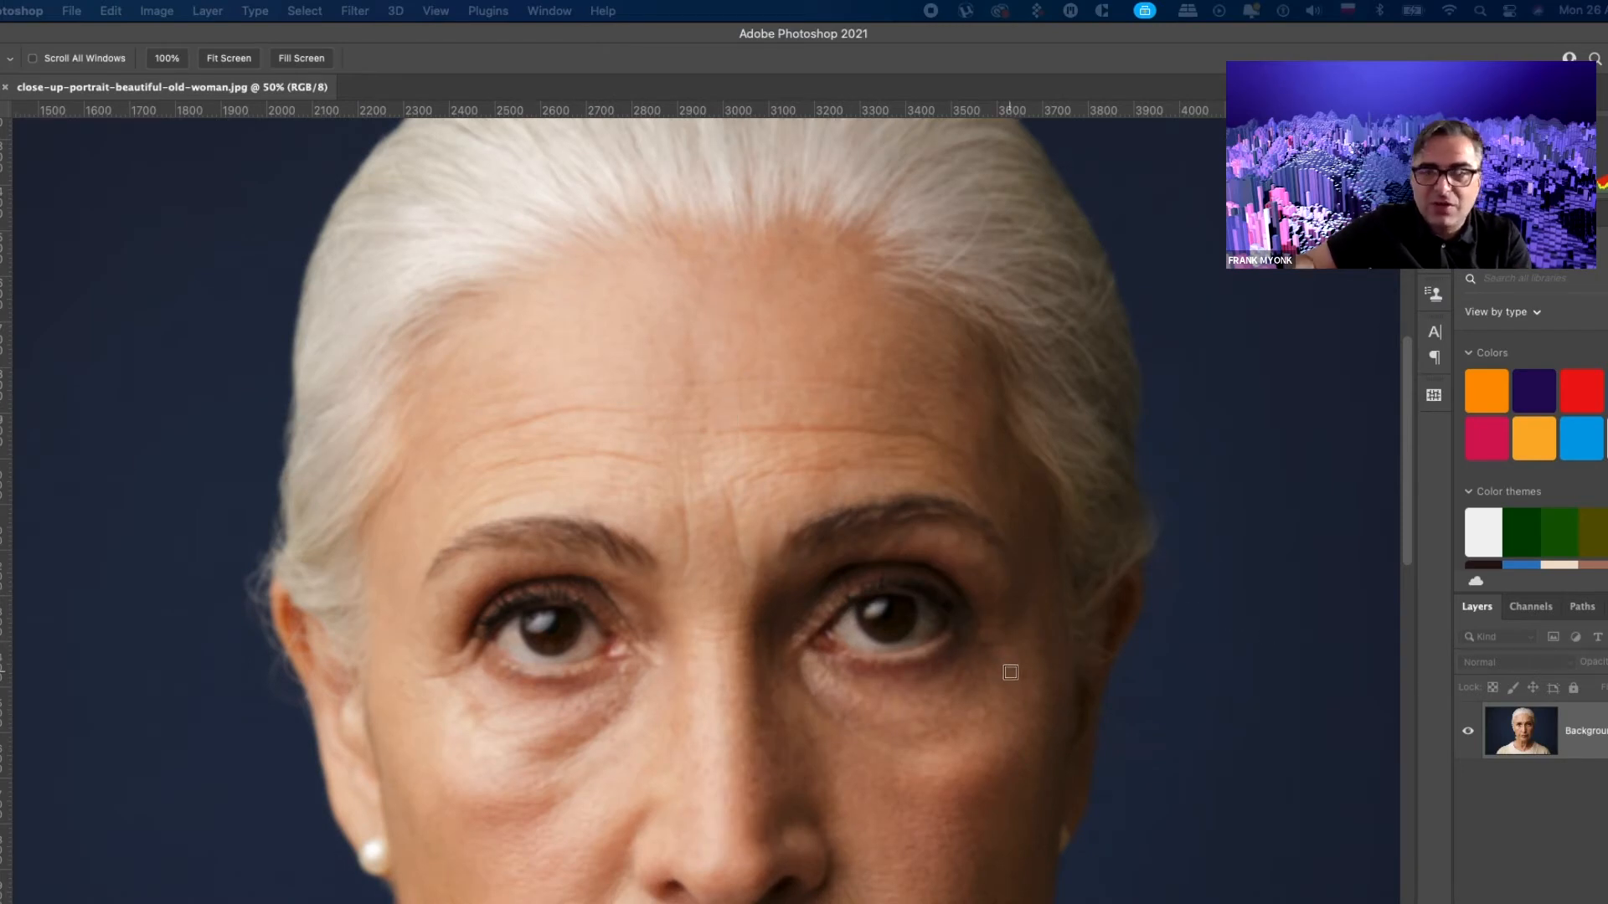
scroll(817, 787, down, 2)
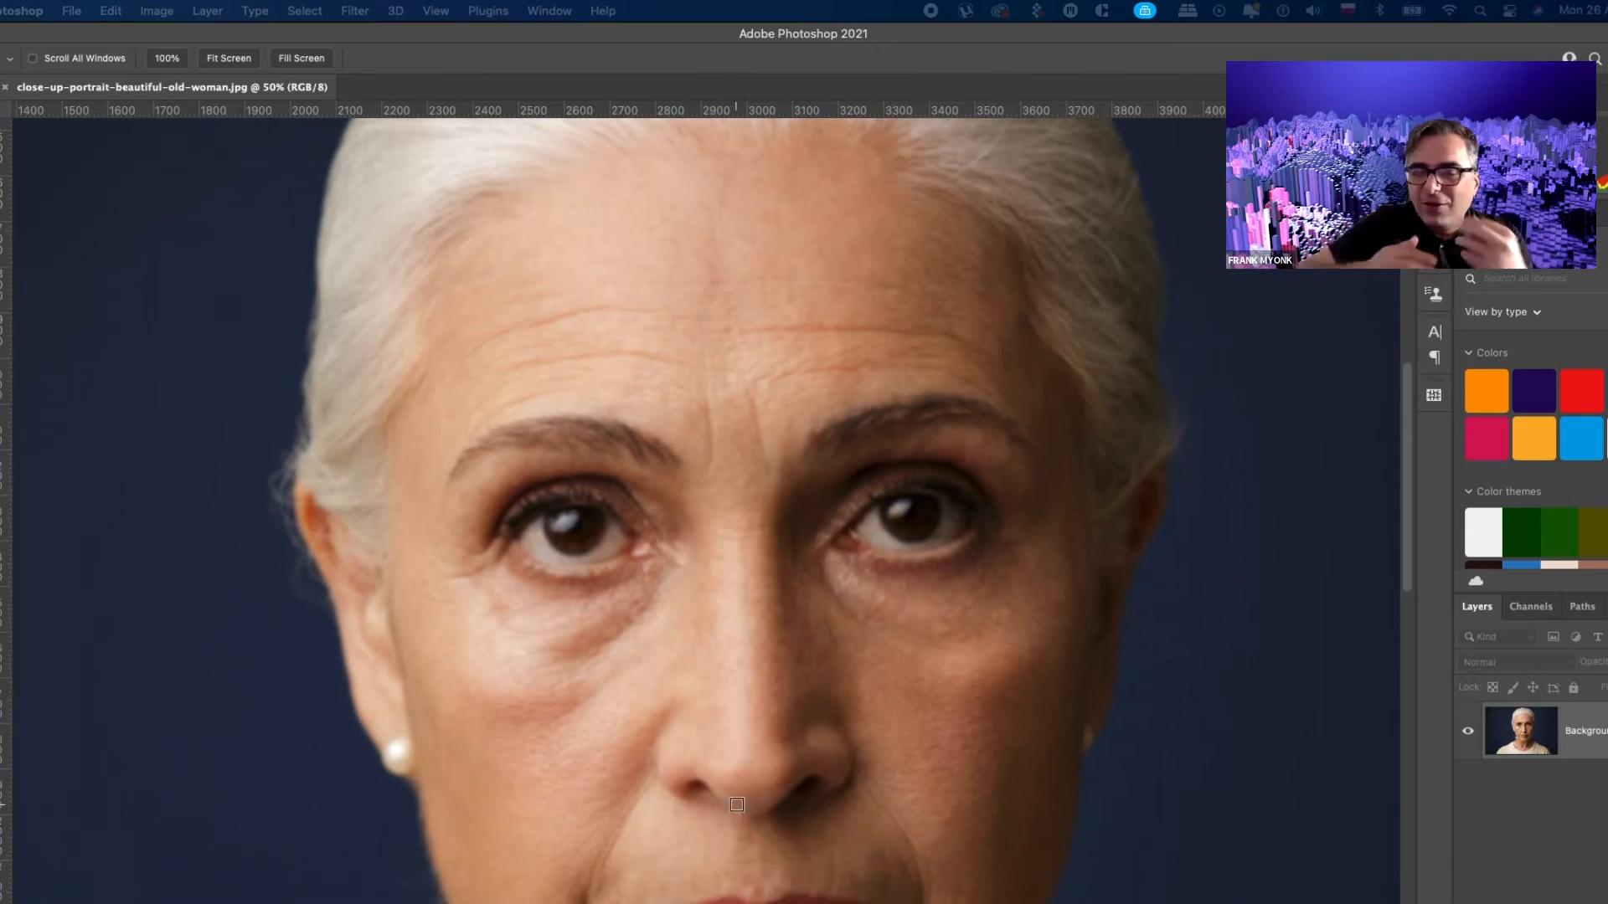
scroll(912, 853, up, 2)
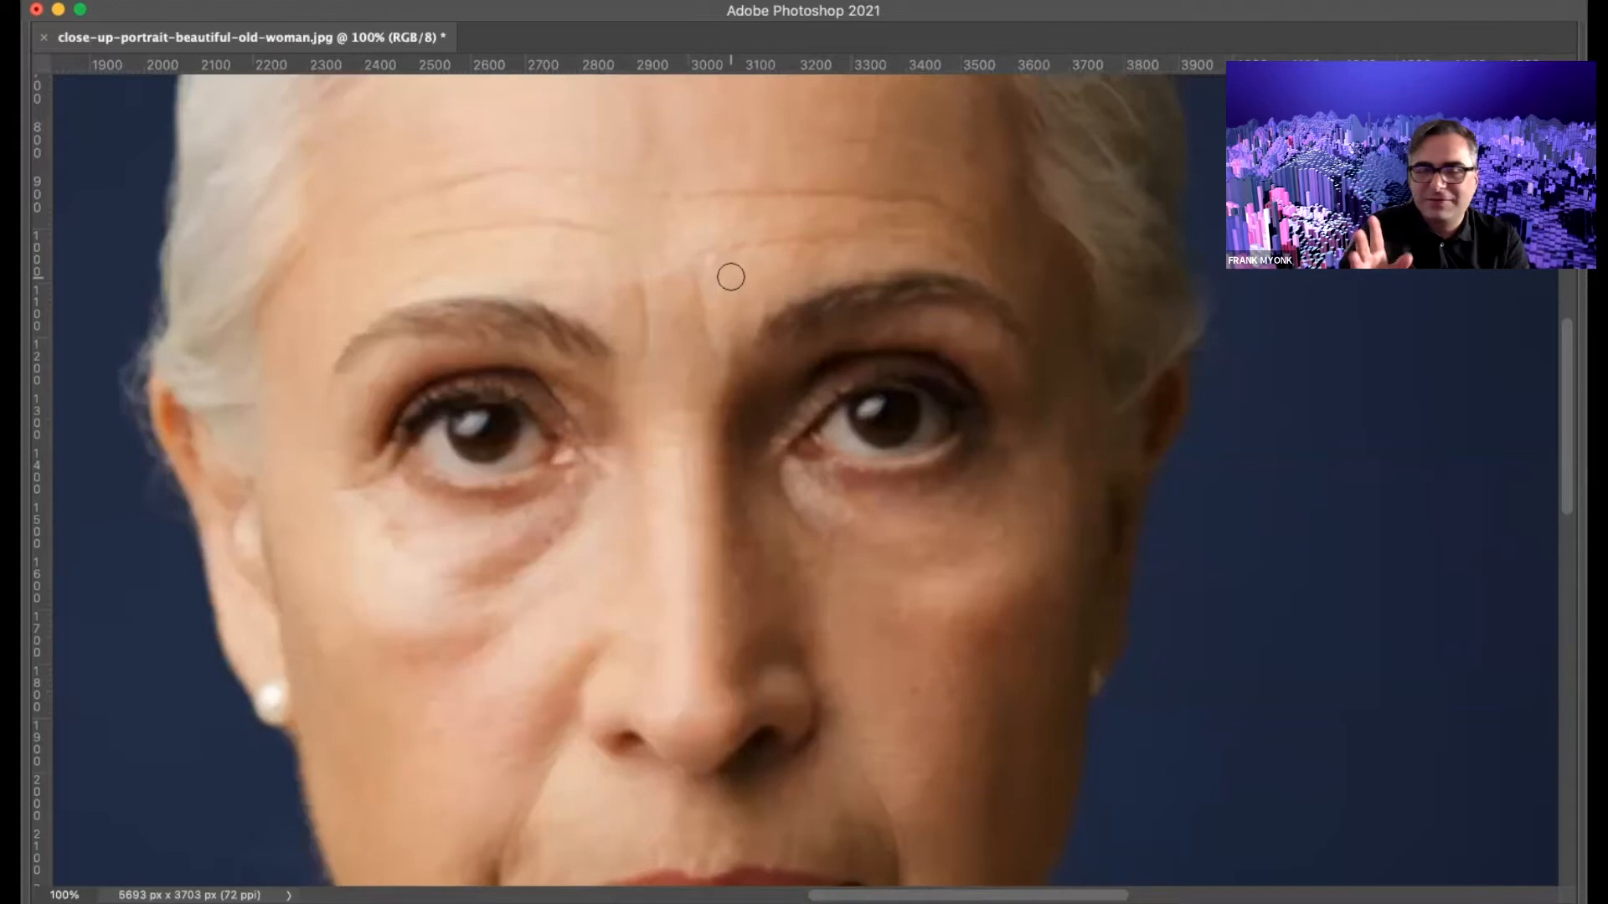
- Examine the forehead, eye, cheek and mouth areas of the portrait up close for wrinkles and skin texture
key(Tab)
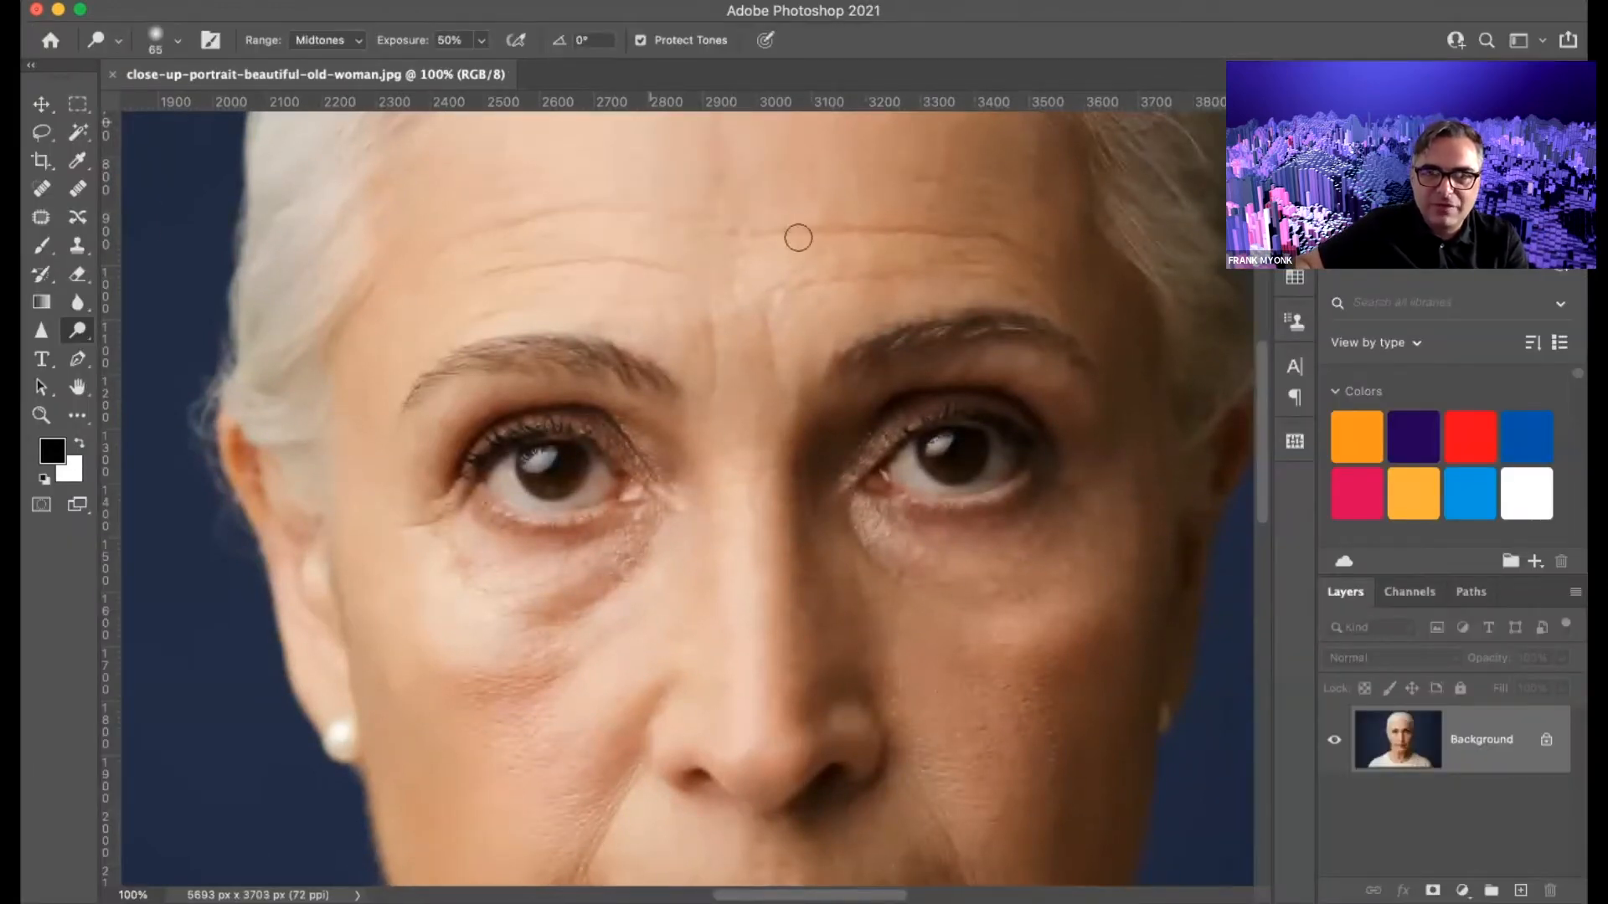
key(Tab)
key(Tab)
key(Tab)
scroll(879, 394, down, 5)
scroll(880, 393, left, 4)
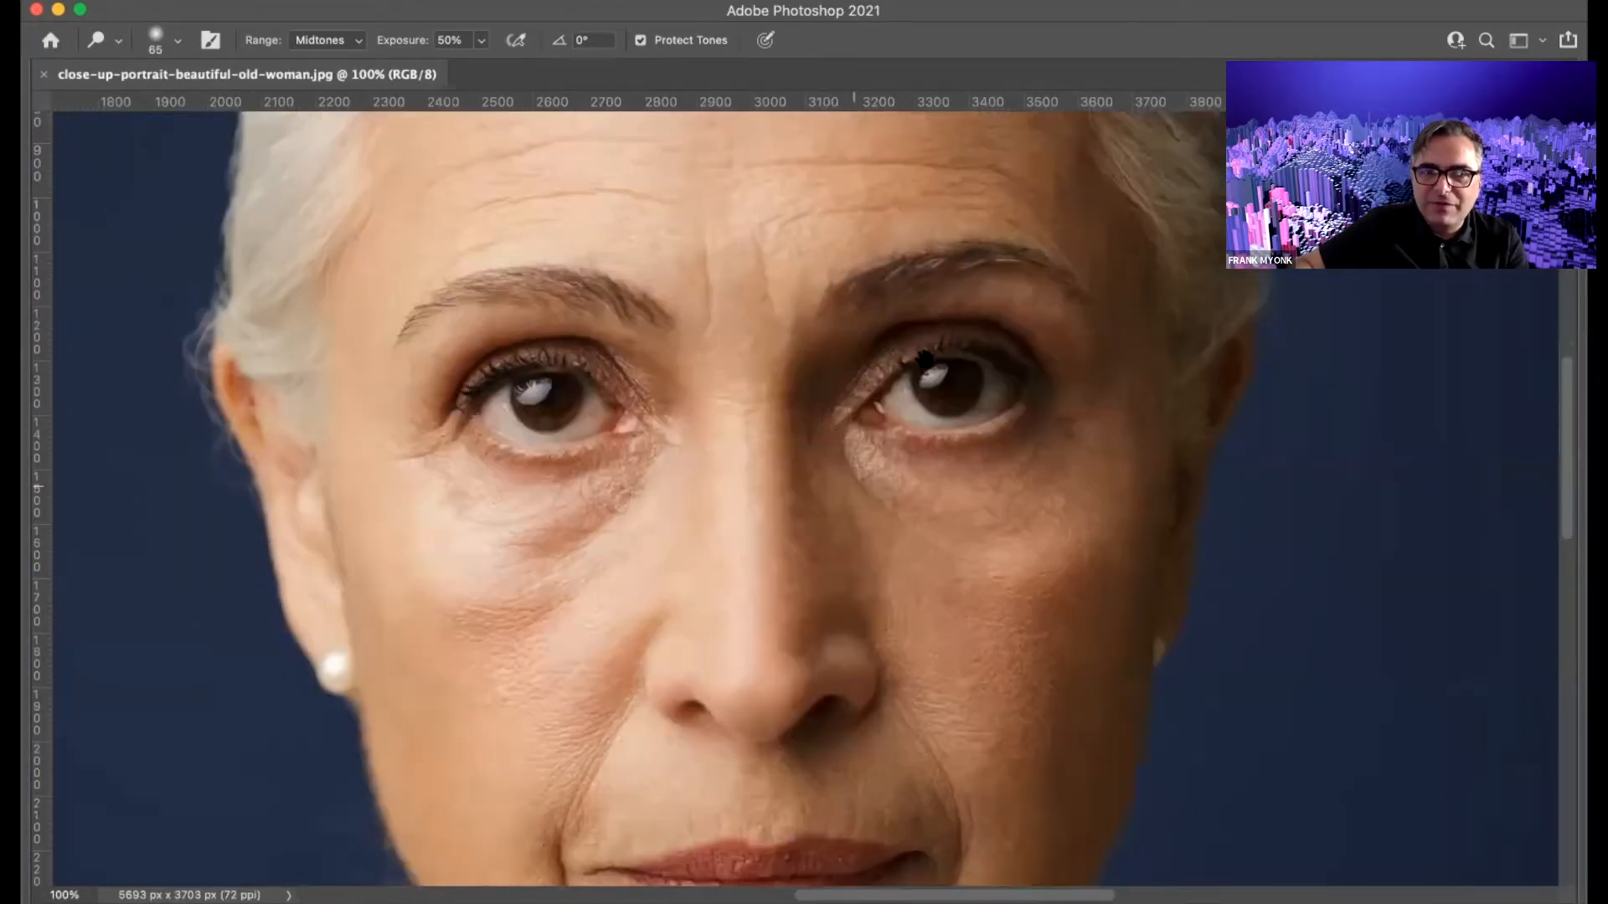
key(Tab)
key(Tab)
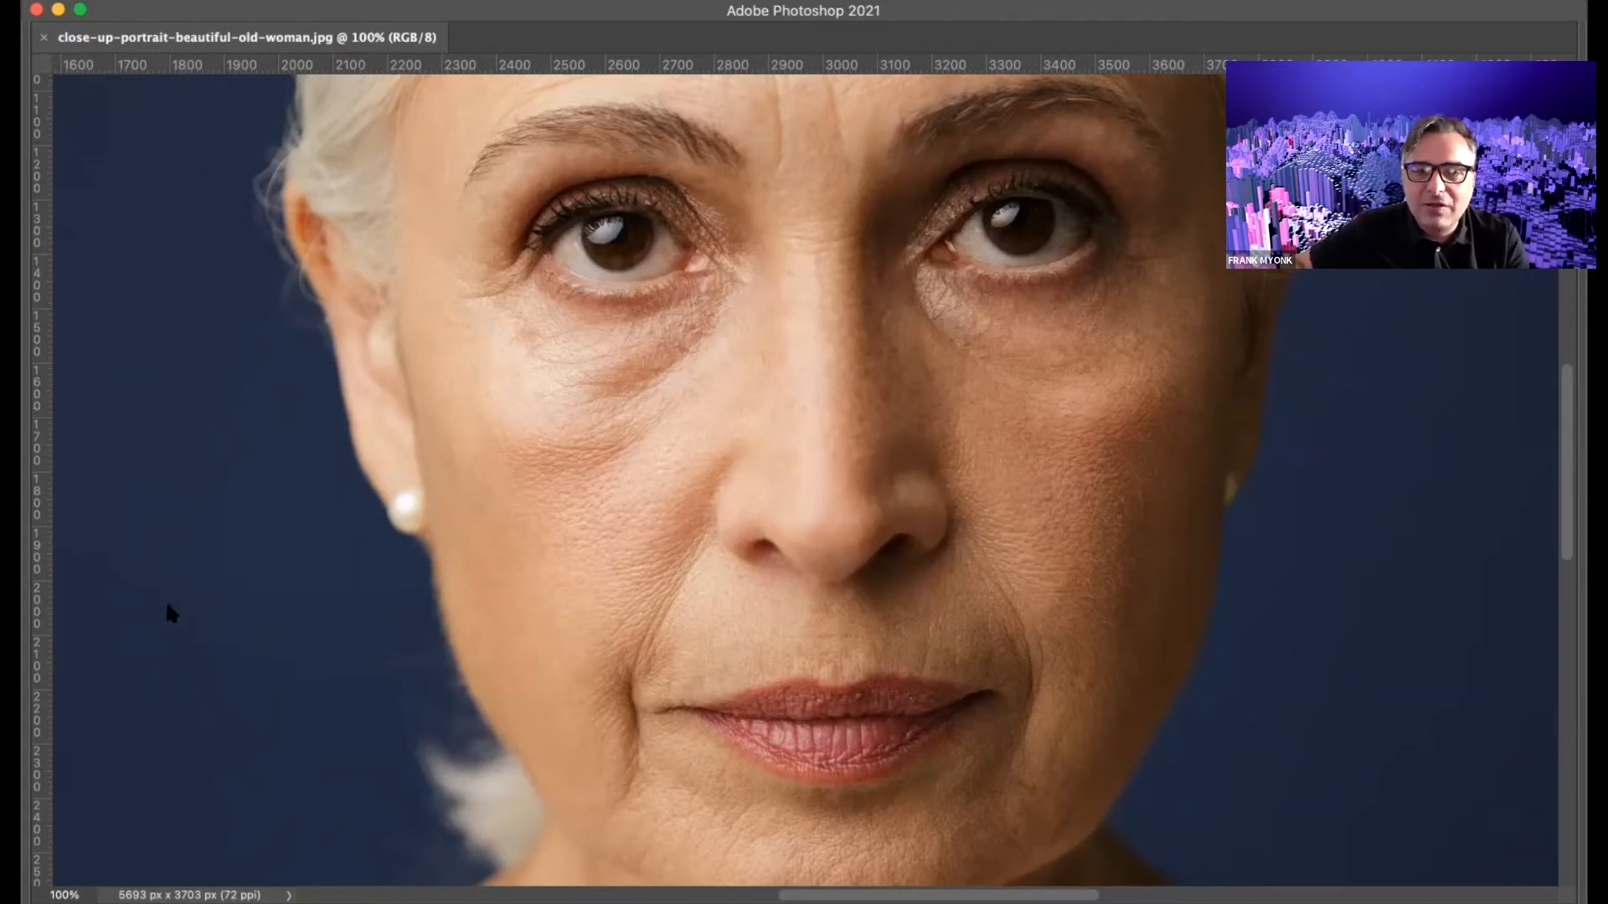
key(Tab)
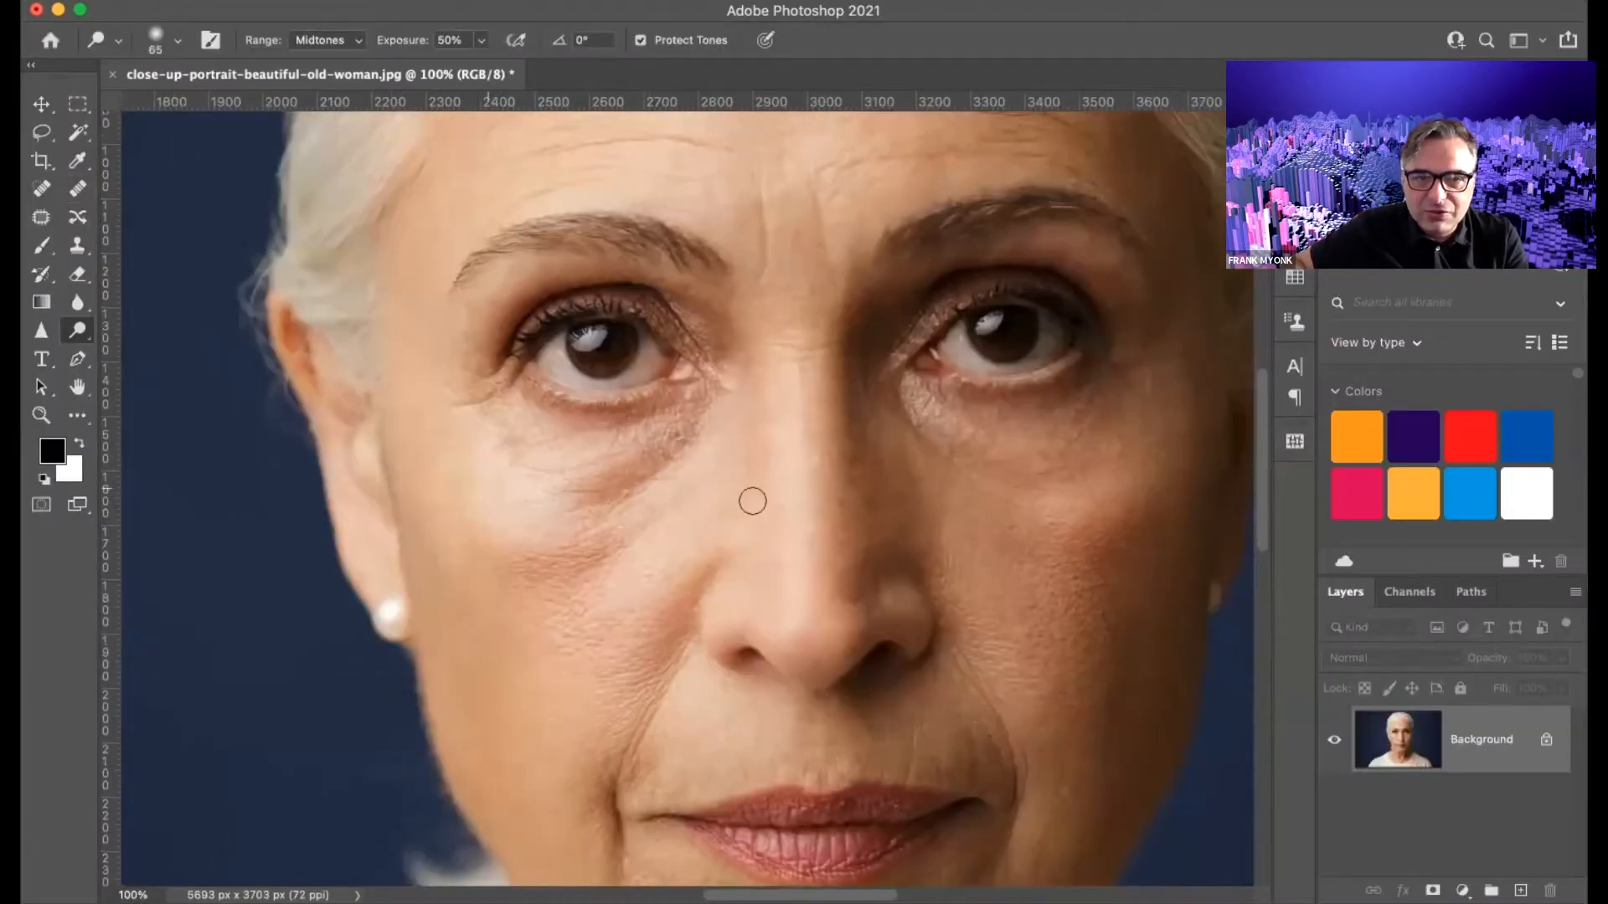
key(Tab)
key(Tab)
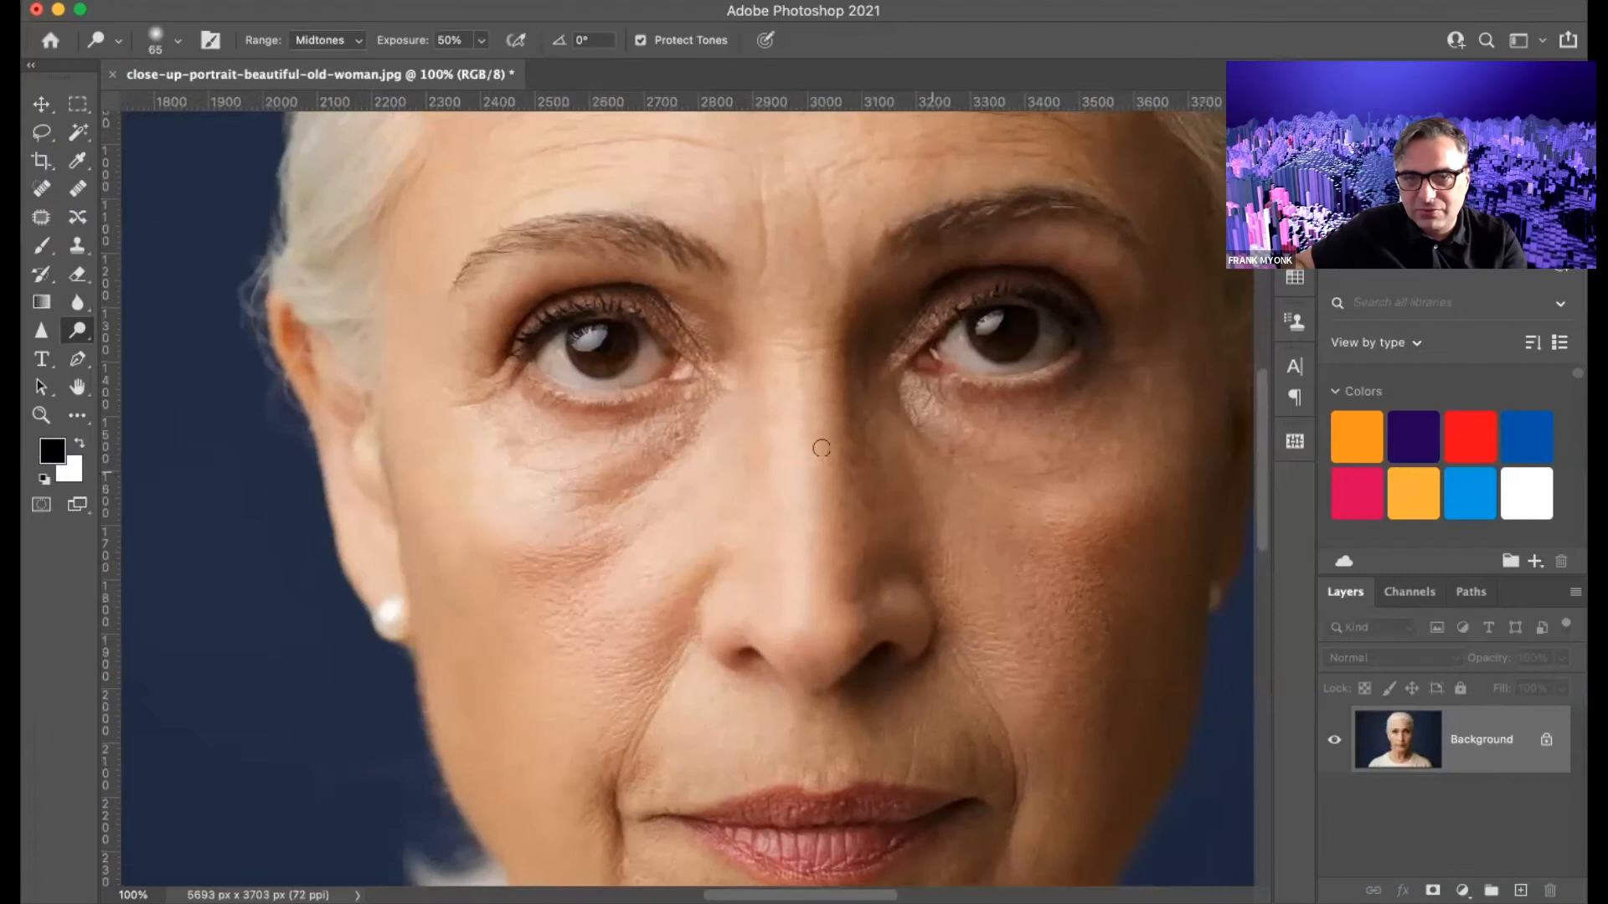
key(super+minus)
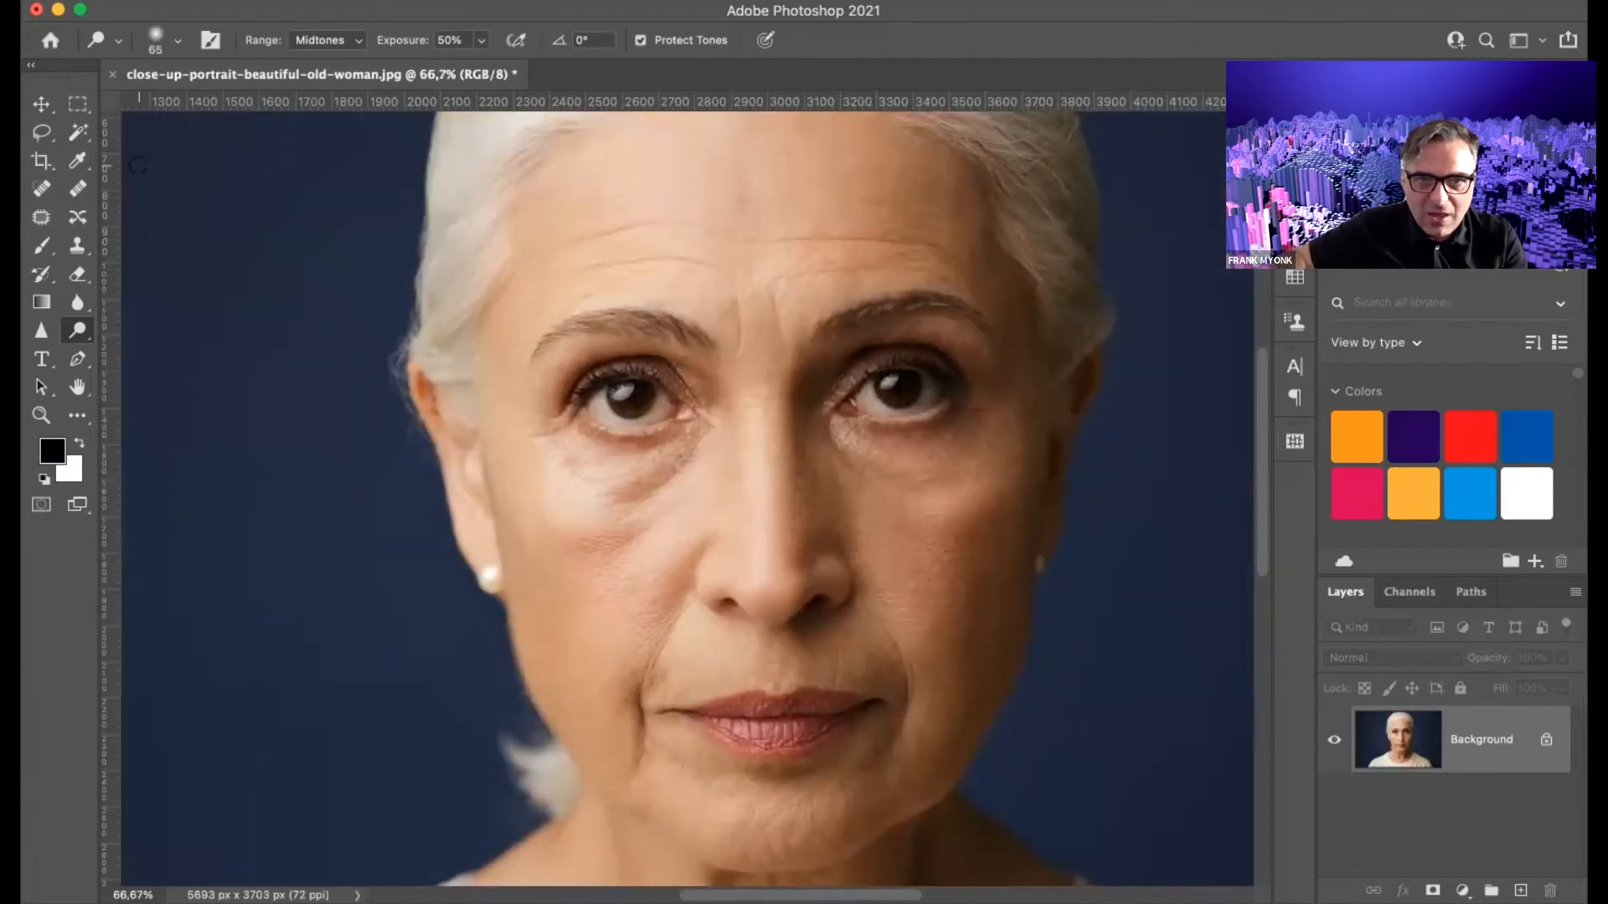
click(42, 102)
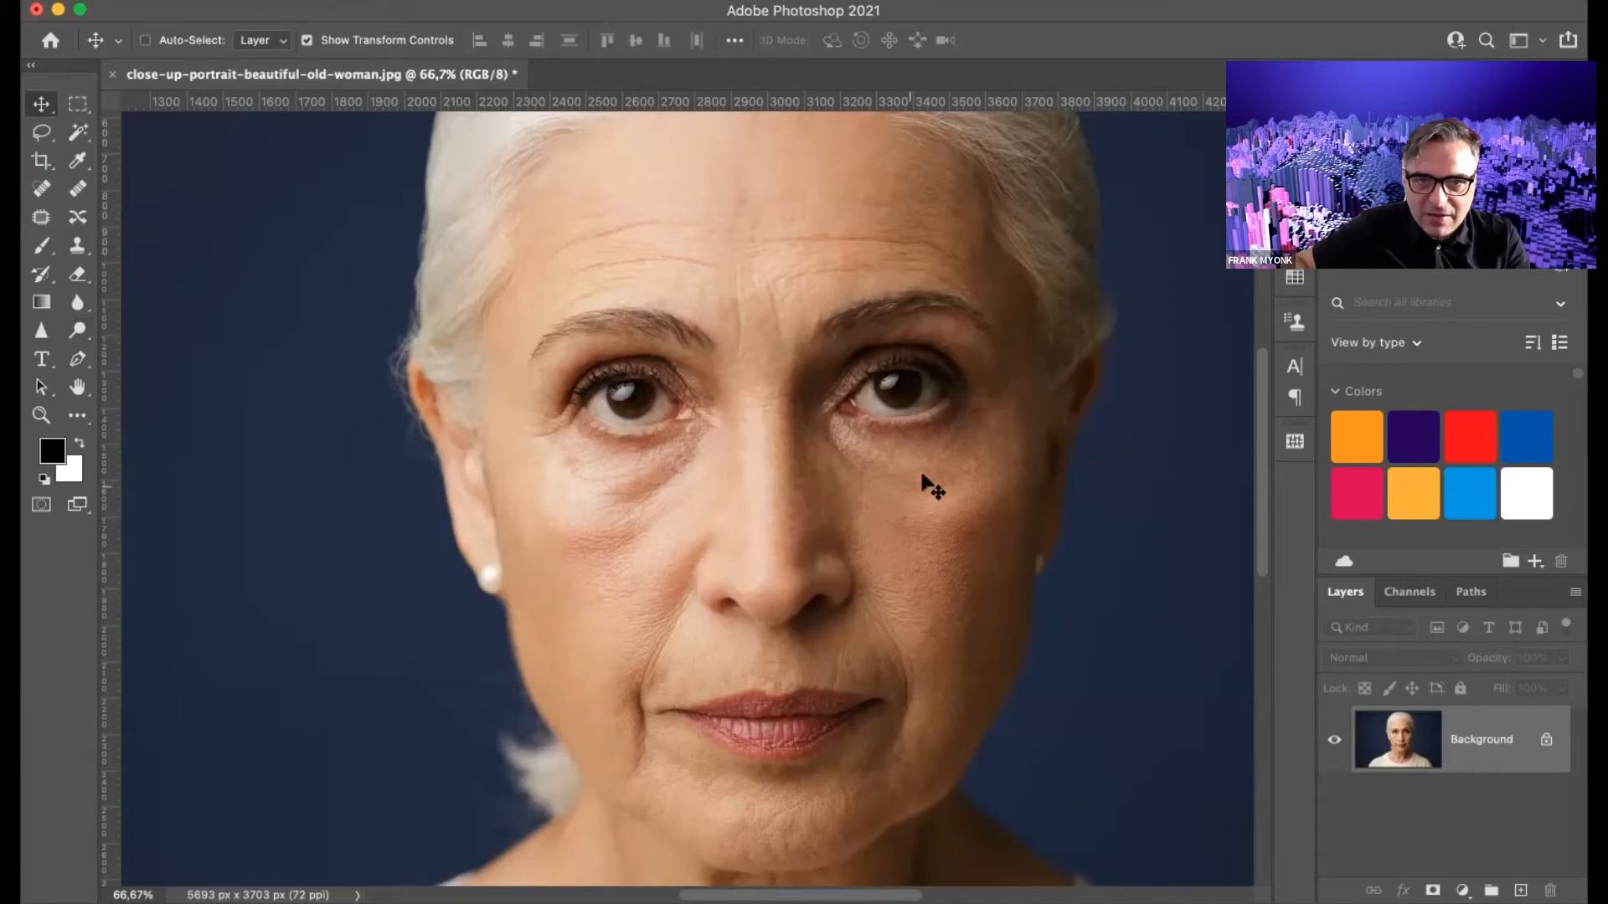
key(Tab)
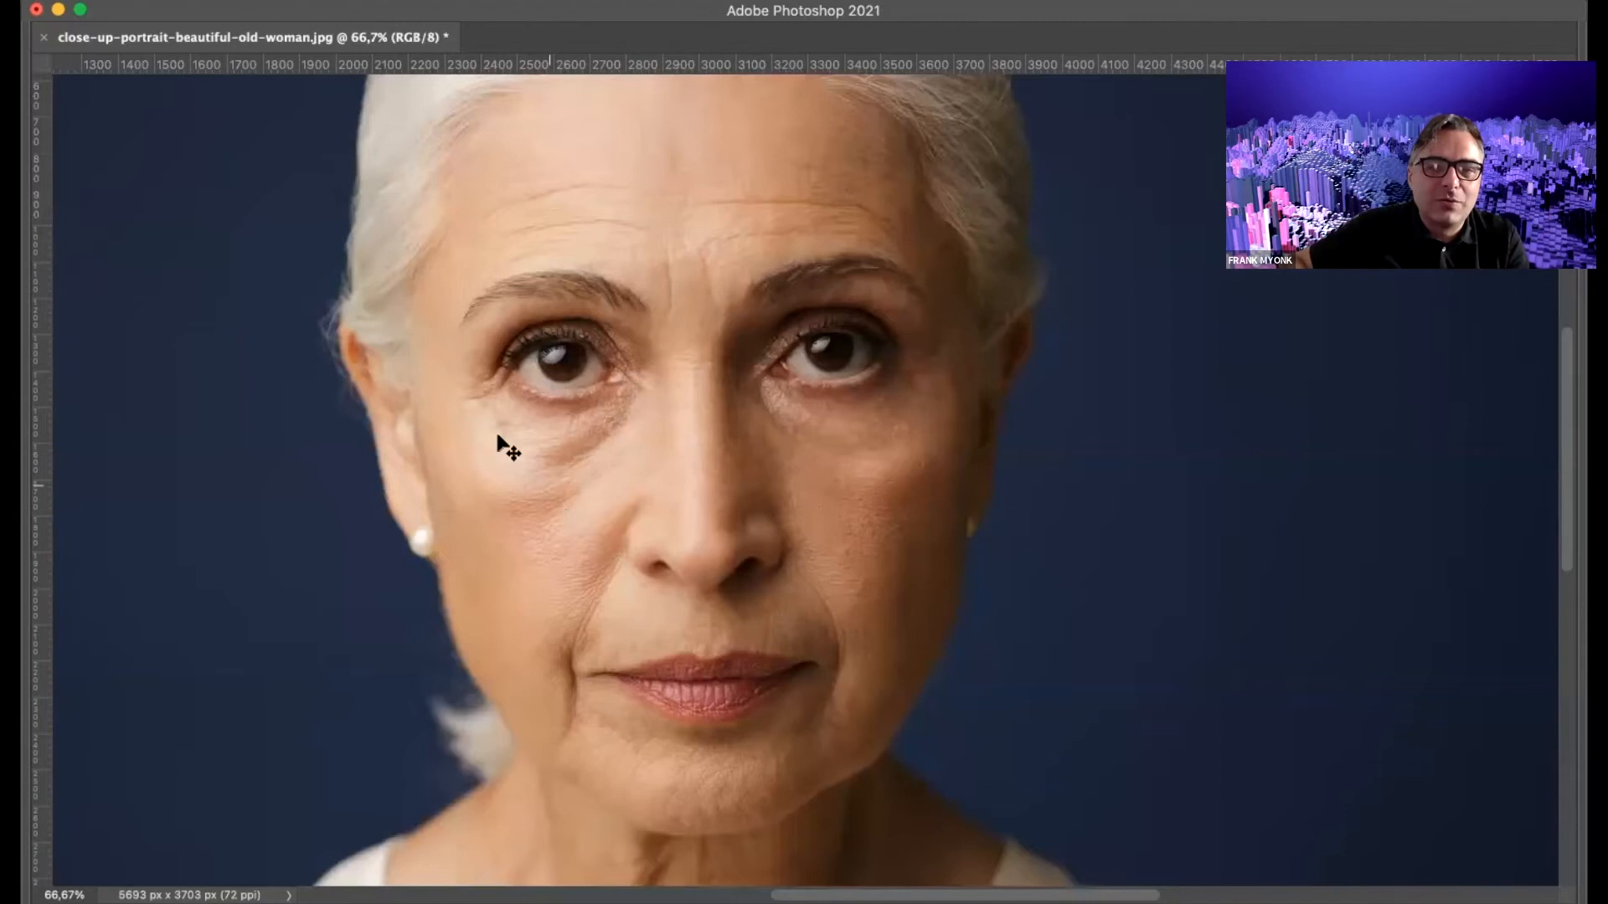
key(Tab)
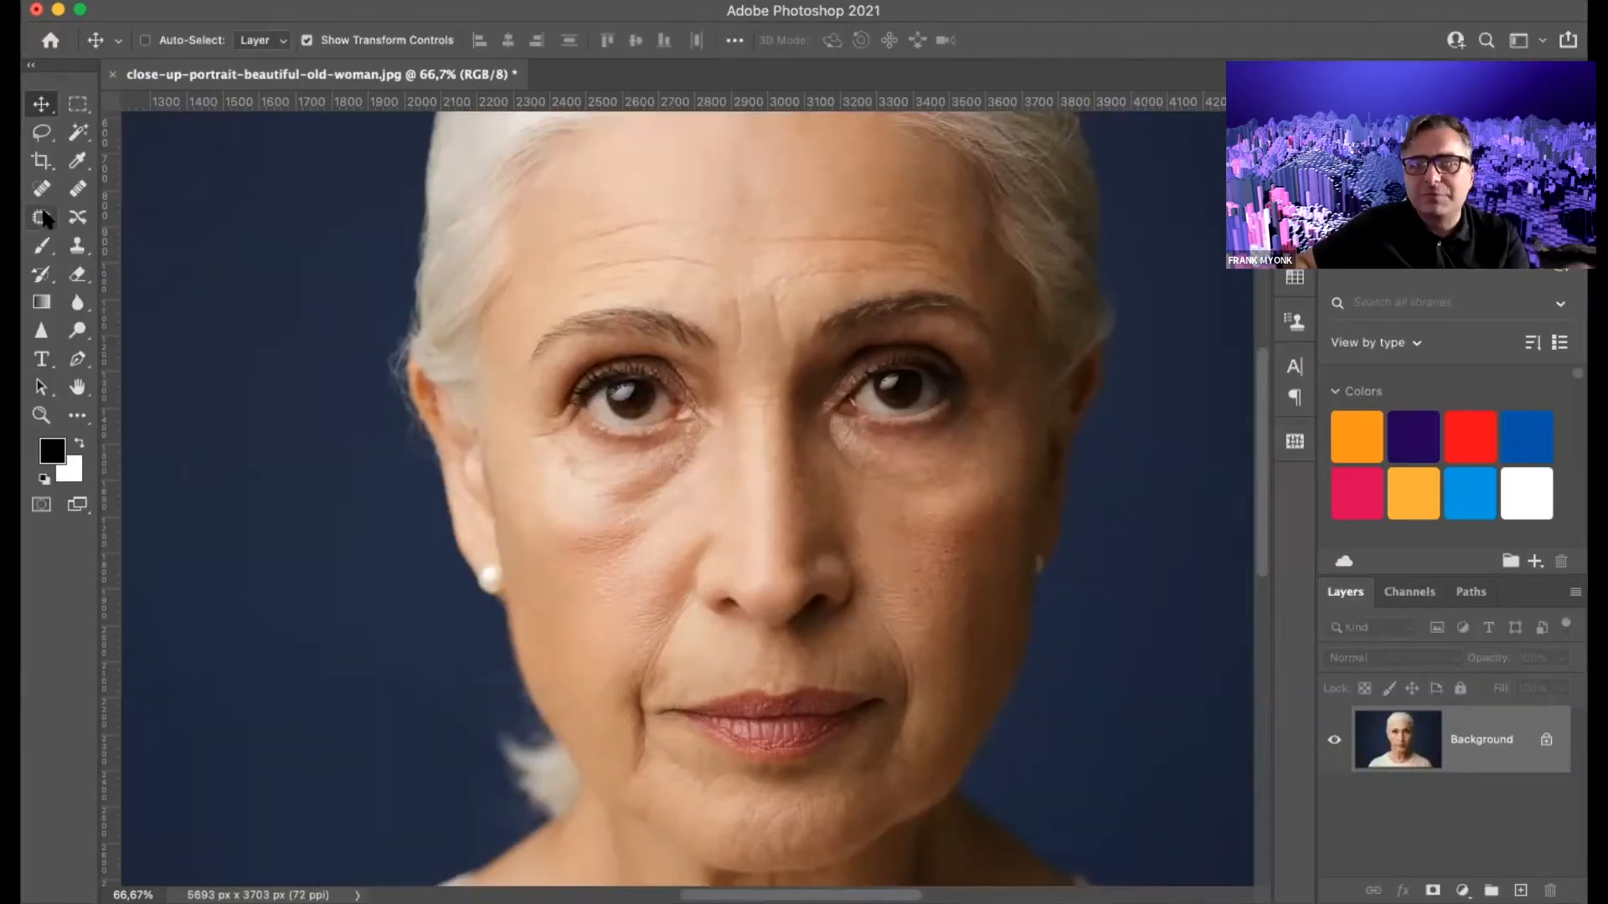
- Patch the bag and wrinkles under the eye on the lit side of the face with cheek skin from below, and deselect
key(j)
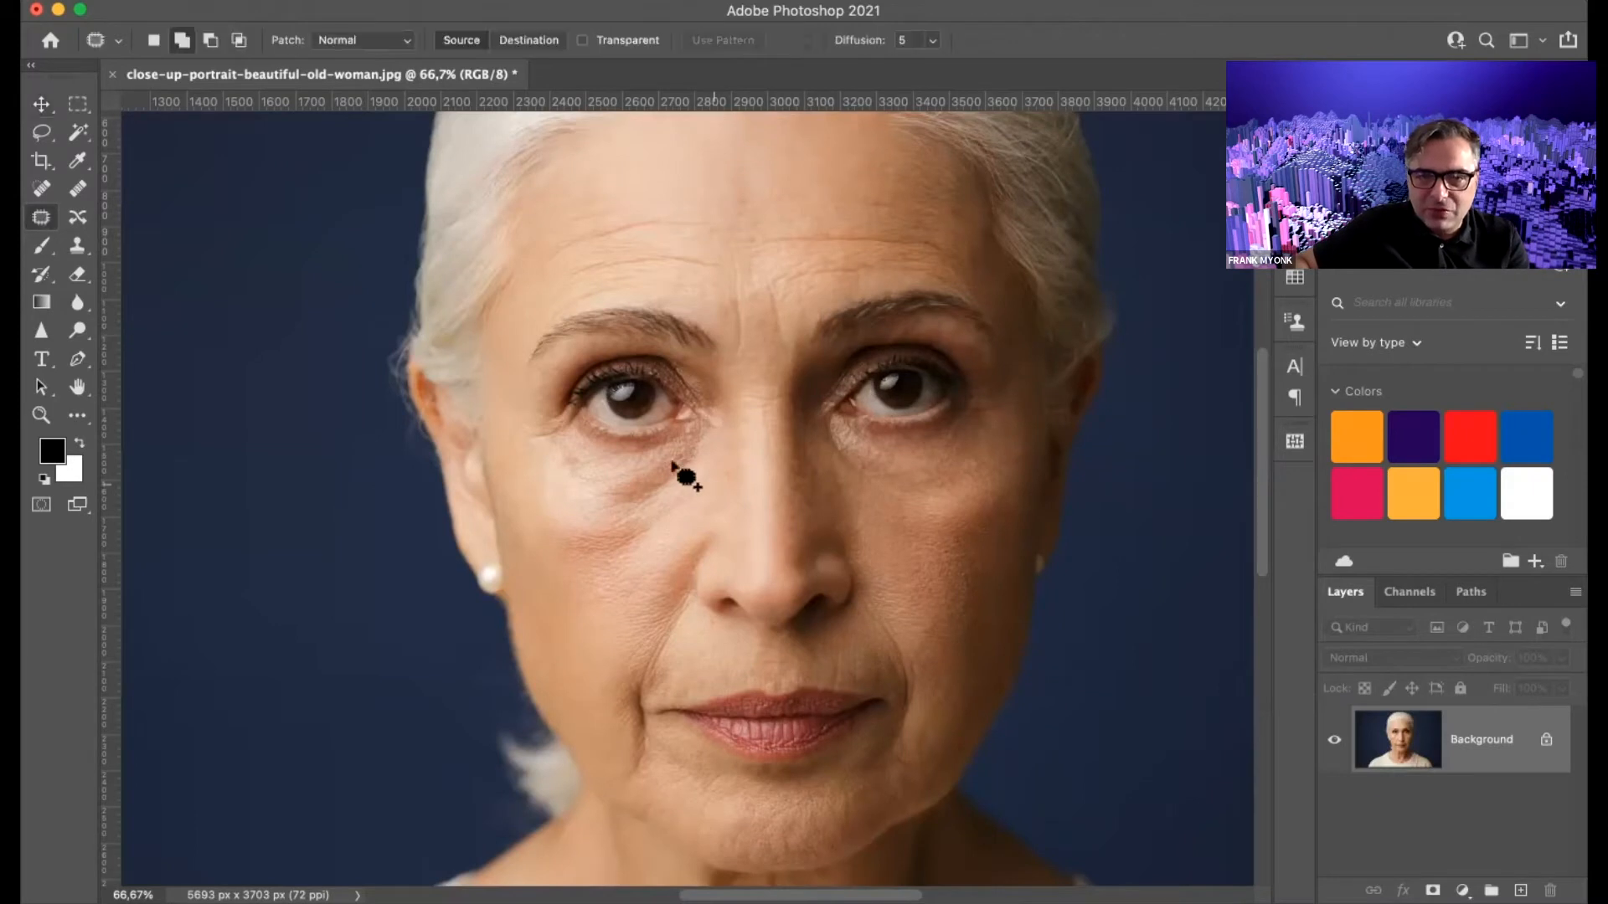
key(Tab)
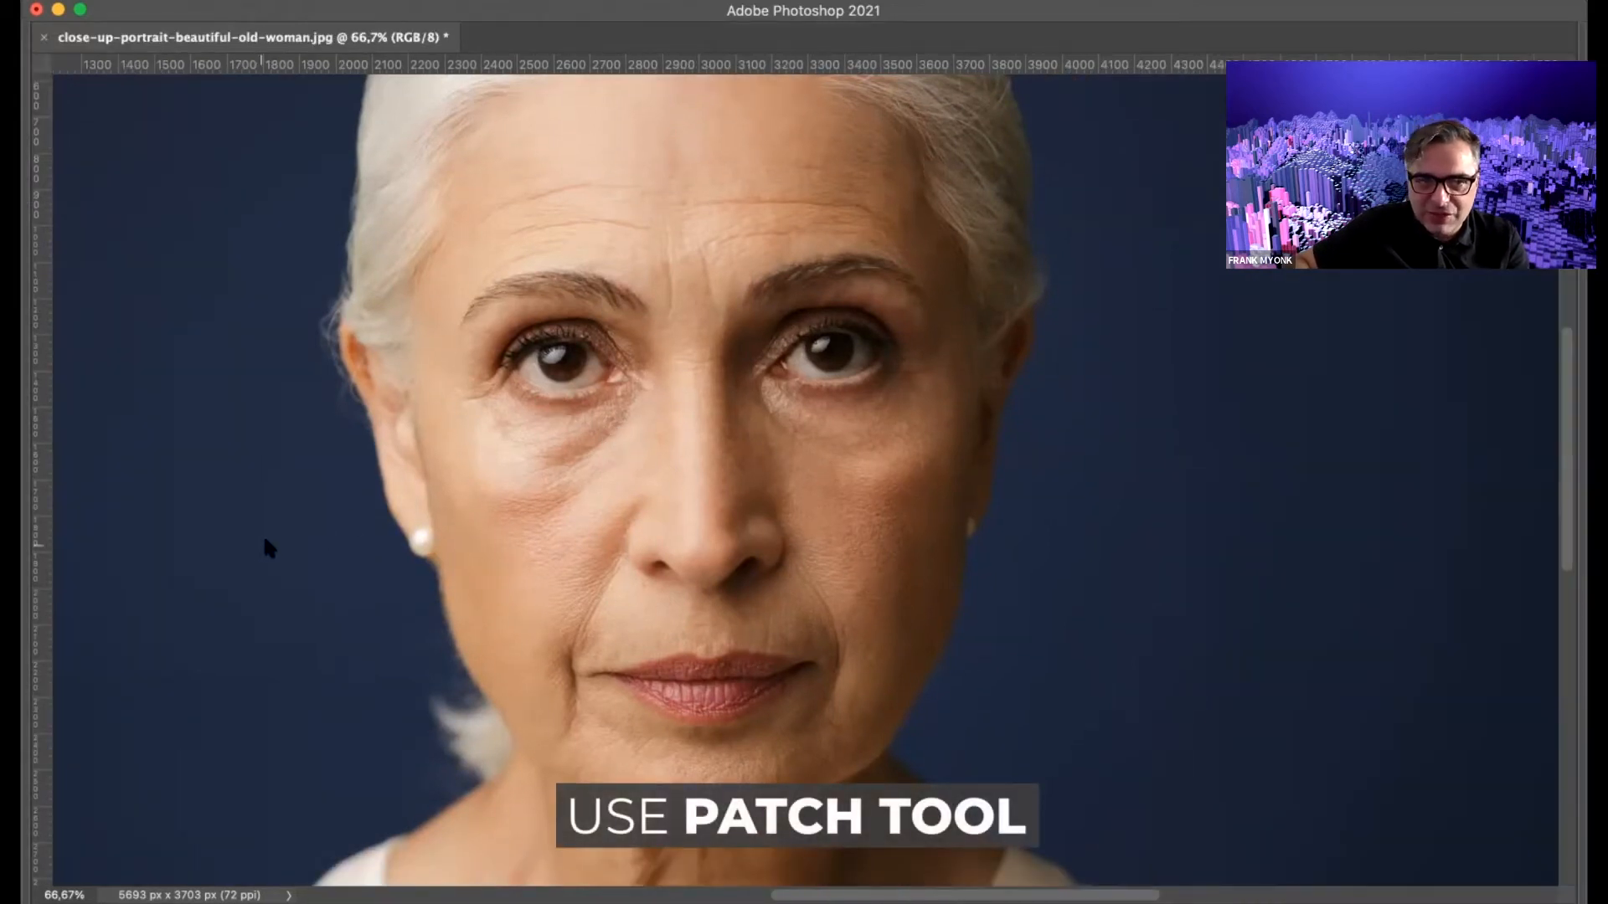
mouse_move(620, 419)
mouse_down()
mouse_move(531, 424)
mouse_move(455, 395)
mouse_move(461, 494)
mouse_move(577, 497)
mouse_move(629, 449)
mouse_up()
drag(519, 479, 520, 566)
drag(516, 566, 514, 568)
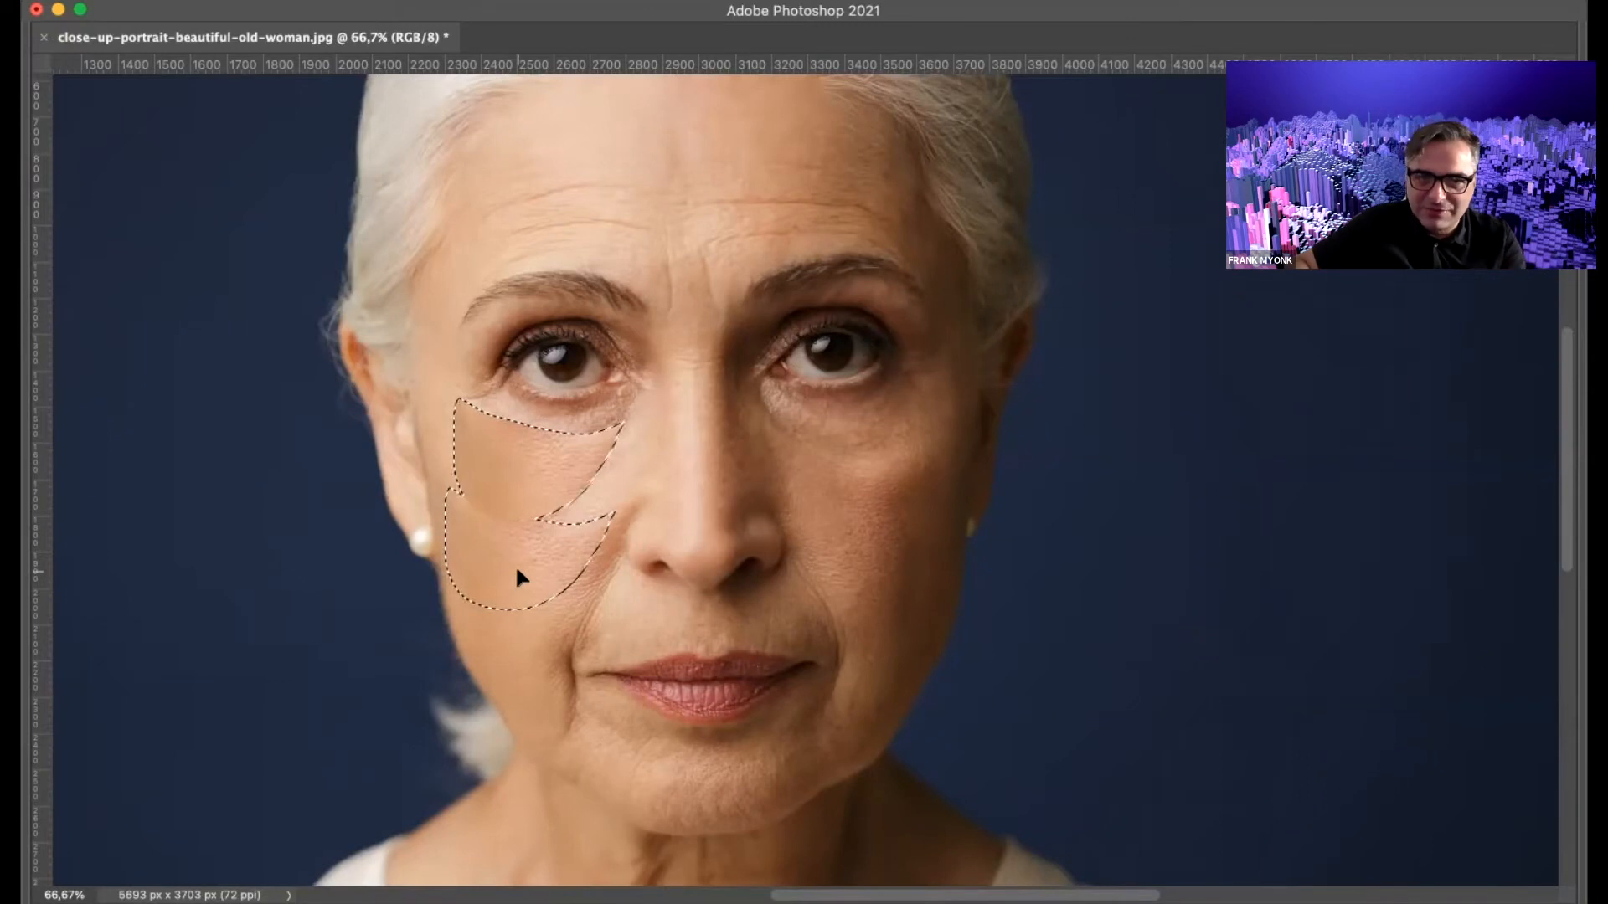
drag(517, 572, 518, 572)
key(super+d)
- Patch the remaining crease between the inner eye corner and the lit cheek with nearby skin just below it, and deselect
mouse_move(620, 425)
mouse_down()
mouse_move(561, 499)
mouse_move(571, 557)
mouse_move(622, 474)
mouse_move(544, 531)
mouse_up()
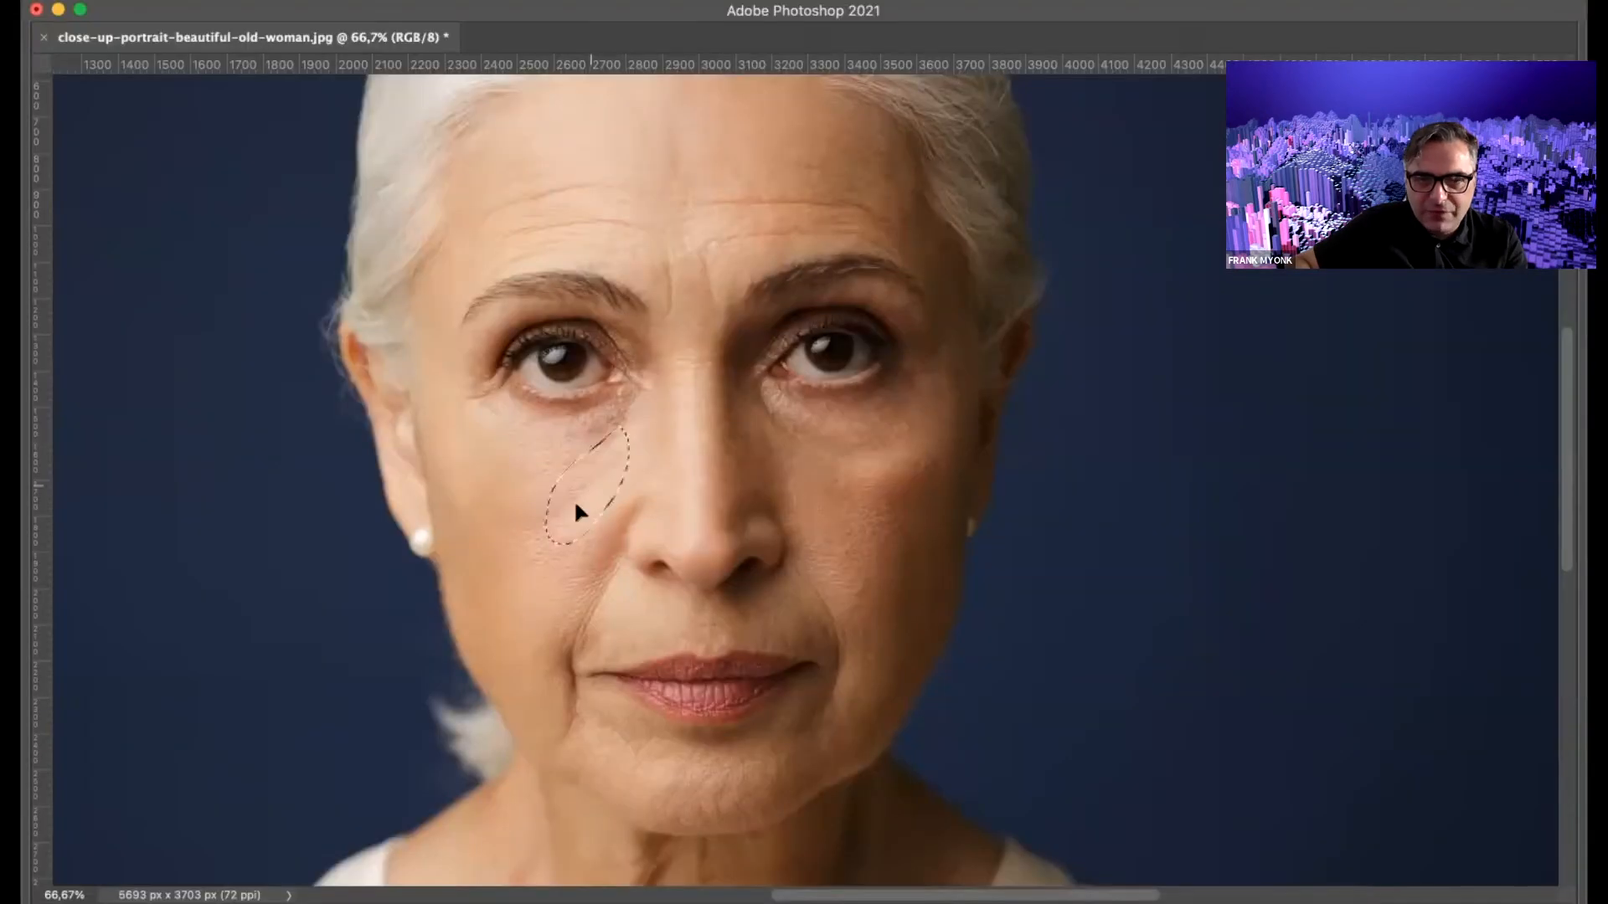
drag(574, 513, 564, 545)
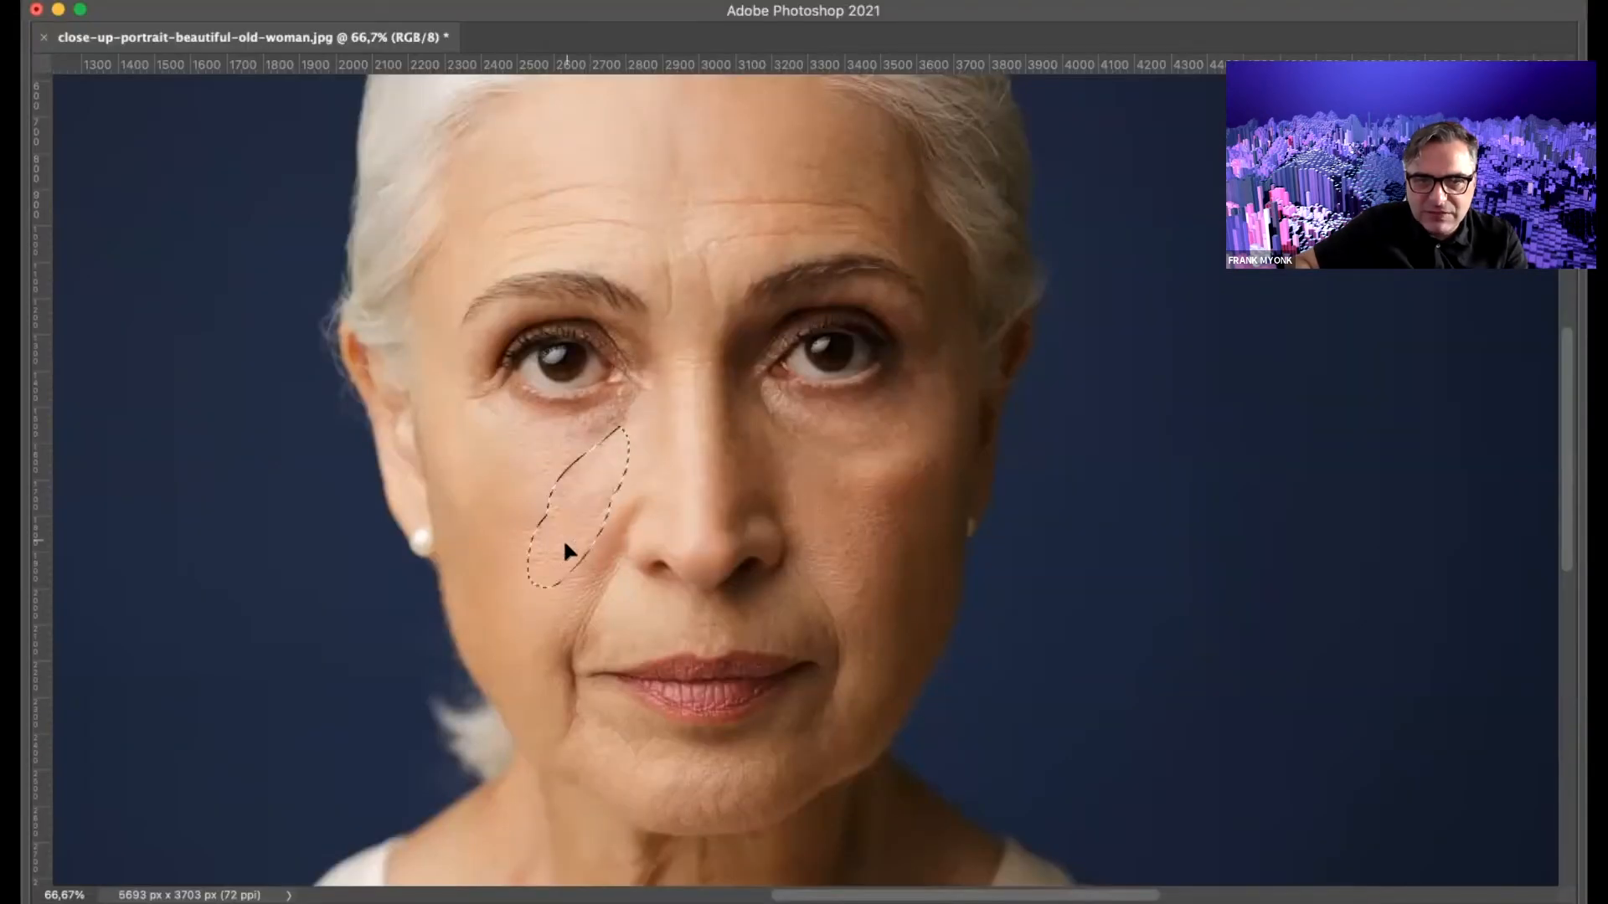
key(super+d)
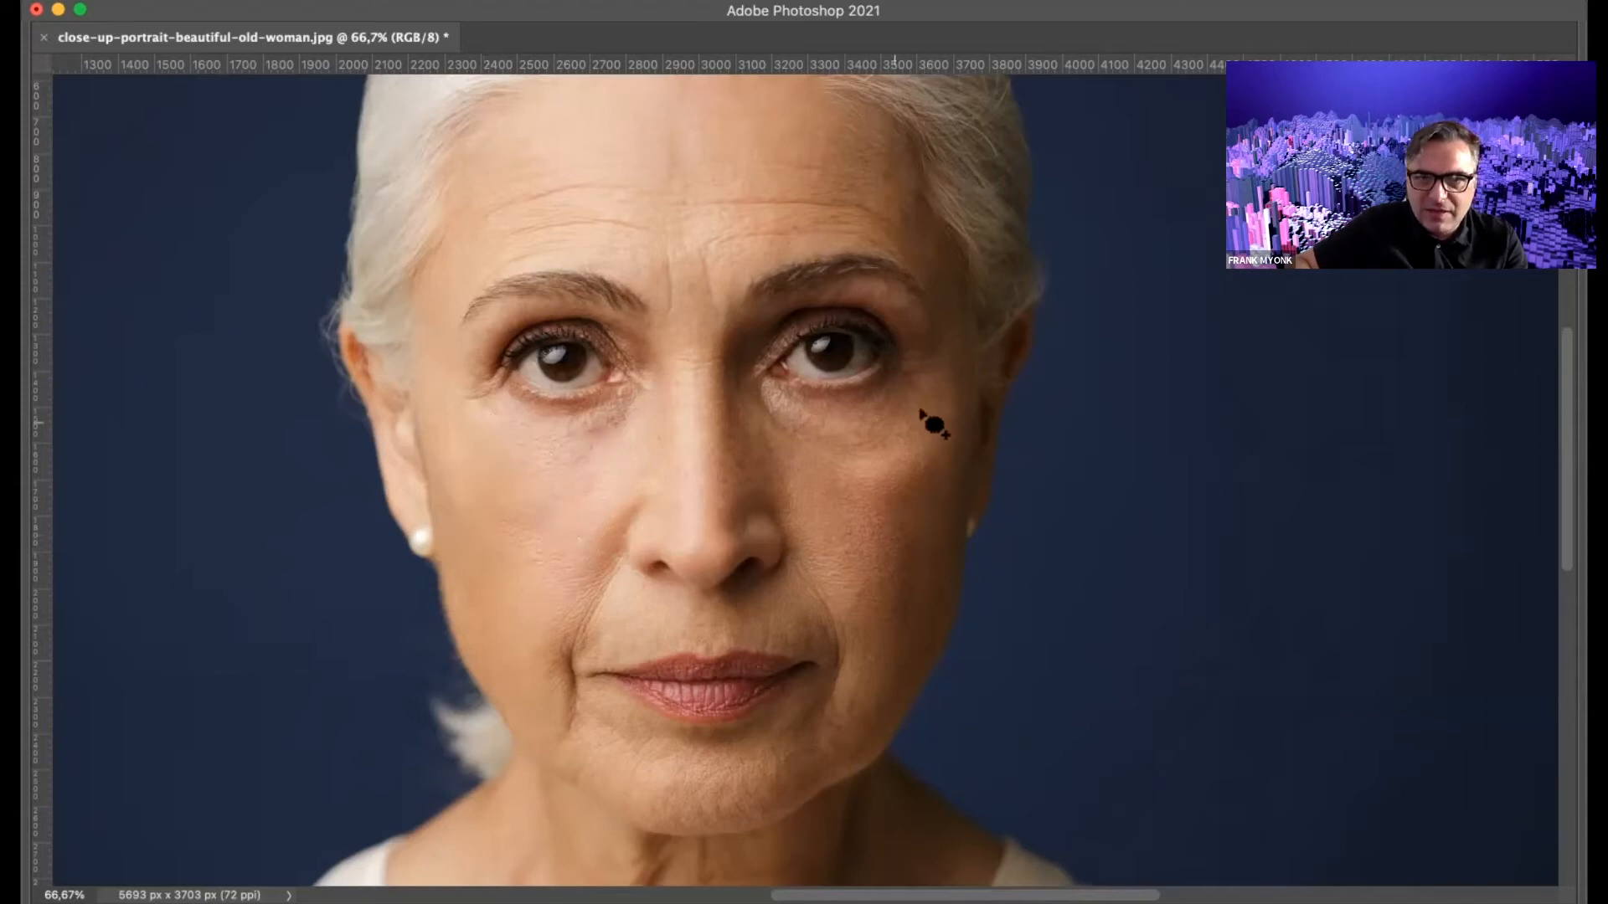
- Patch the wrinkled area under the eye on the shaded side of the face, and clear the selection
mouse_move(913, 394)
mouse_down()
mouse_move(877, 418)
mouse_move(766, 408)
mouse_move(788, 471)
mouse_move(934, 432)
mouse_move(926, 395)
mouse_move(877, 444)
mouse_move(880, 504)
mouse_up()
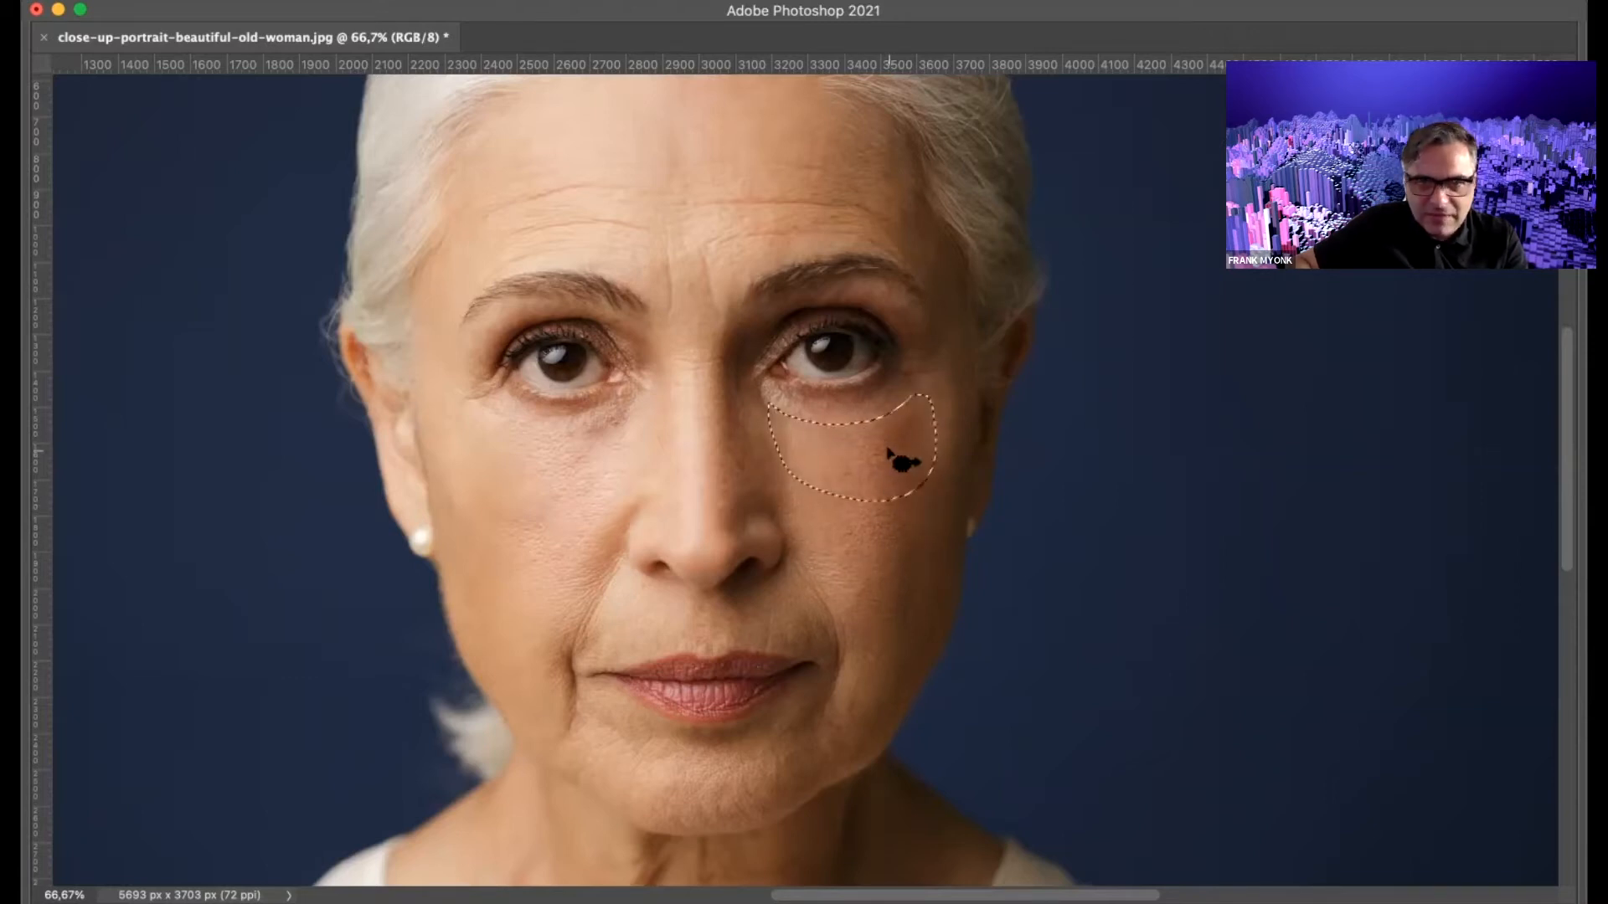
key(super+d)
mouse_move(919, 409)
mouse_down()
mouse_move(922, 424)
mouse_move(922, 395)
mouse_move(829, 436)
mouse_move(798, 482)
mouse_up()
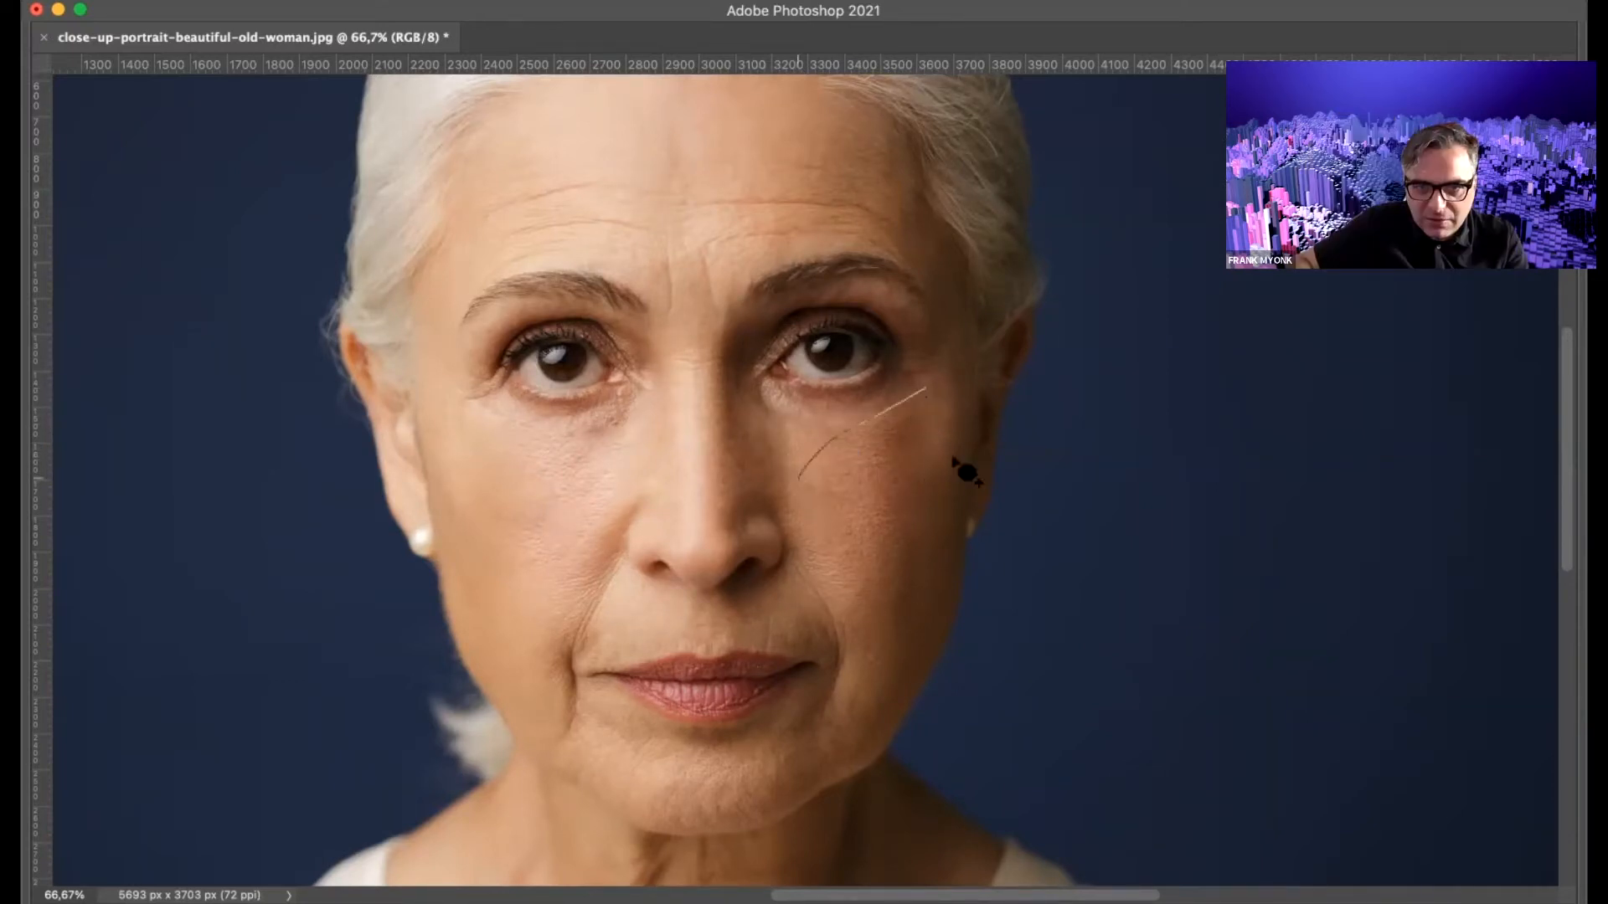
mouse_move(954, 460)
mouse_down()
mouse_move(911, 438)
mouse_move(944, 388)
mouse_up()
key(super+d)
- Duplicate the Background layer and invert the colors of the copy
key(s)
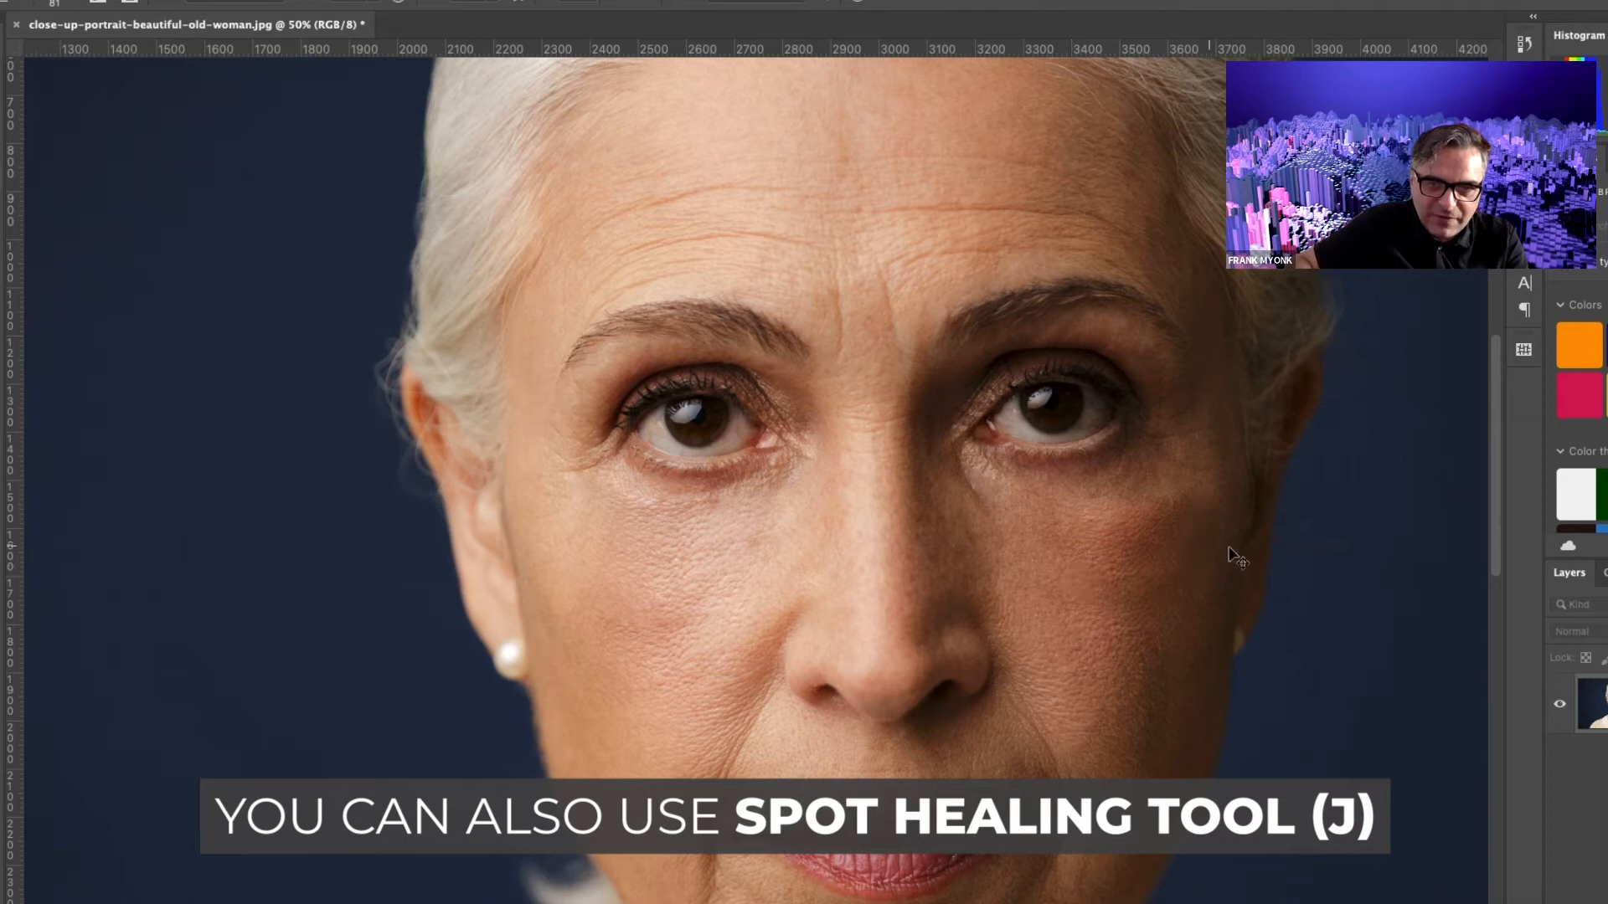
key(ctrl+minus)
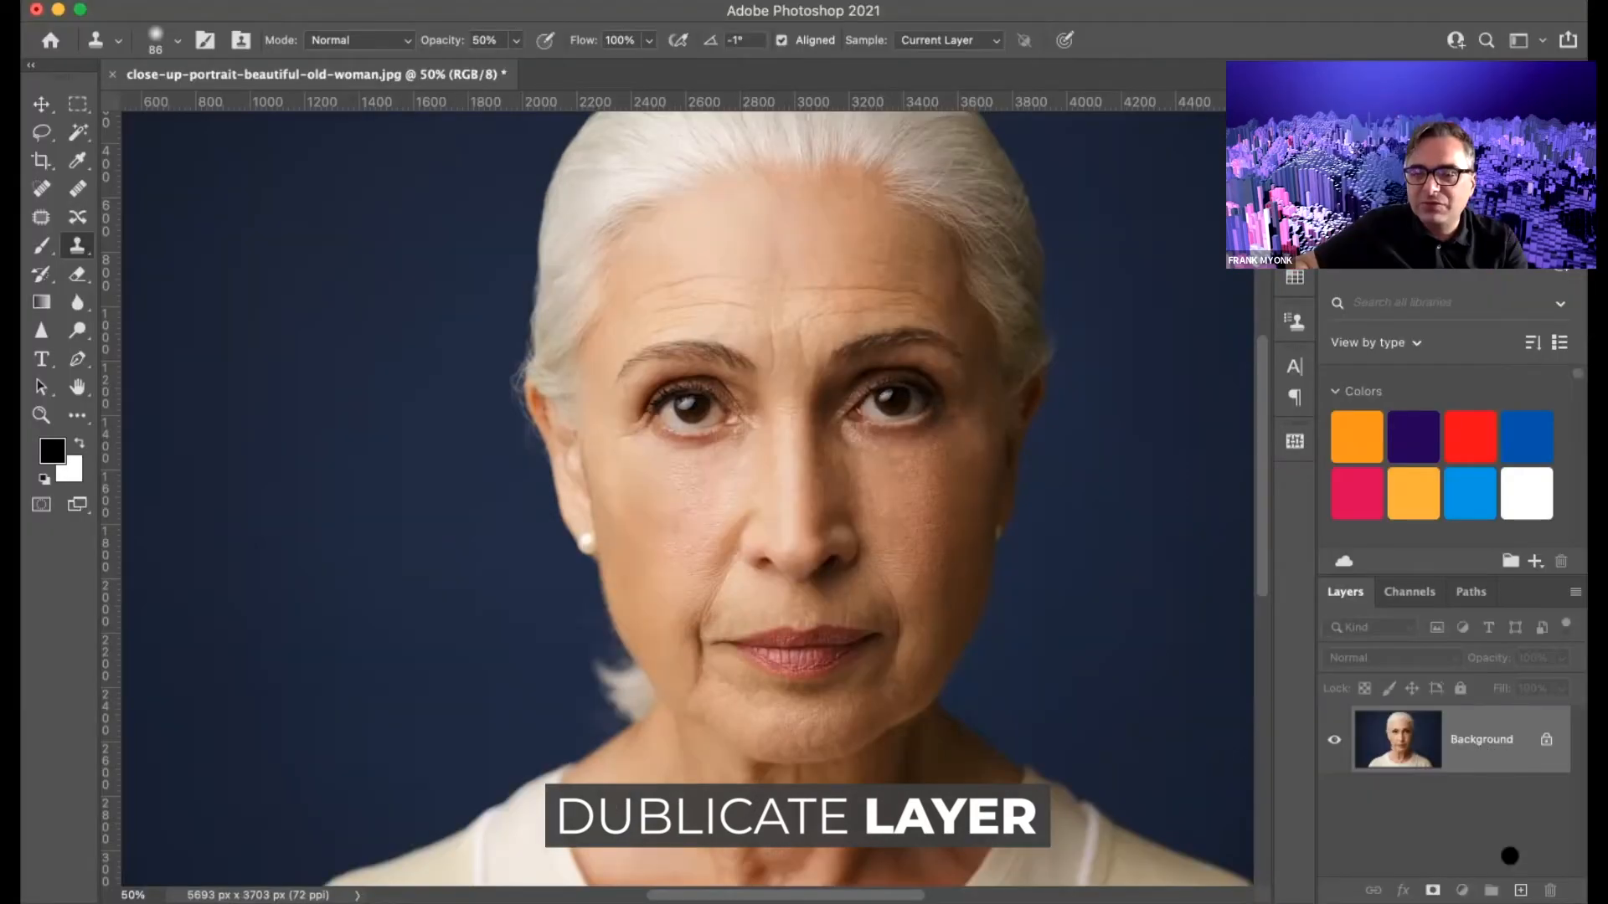
drag(1510, 856, 1520, 891)
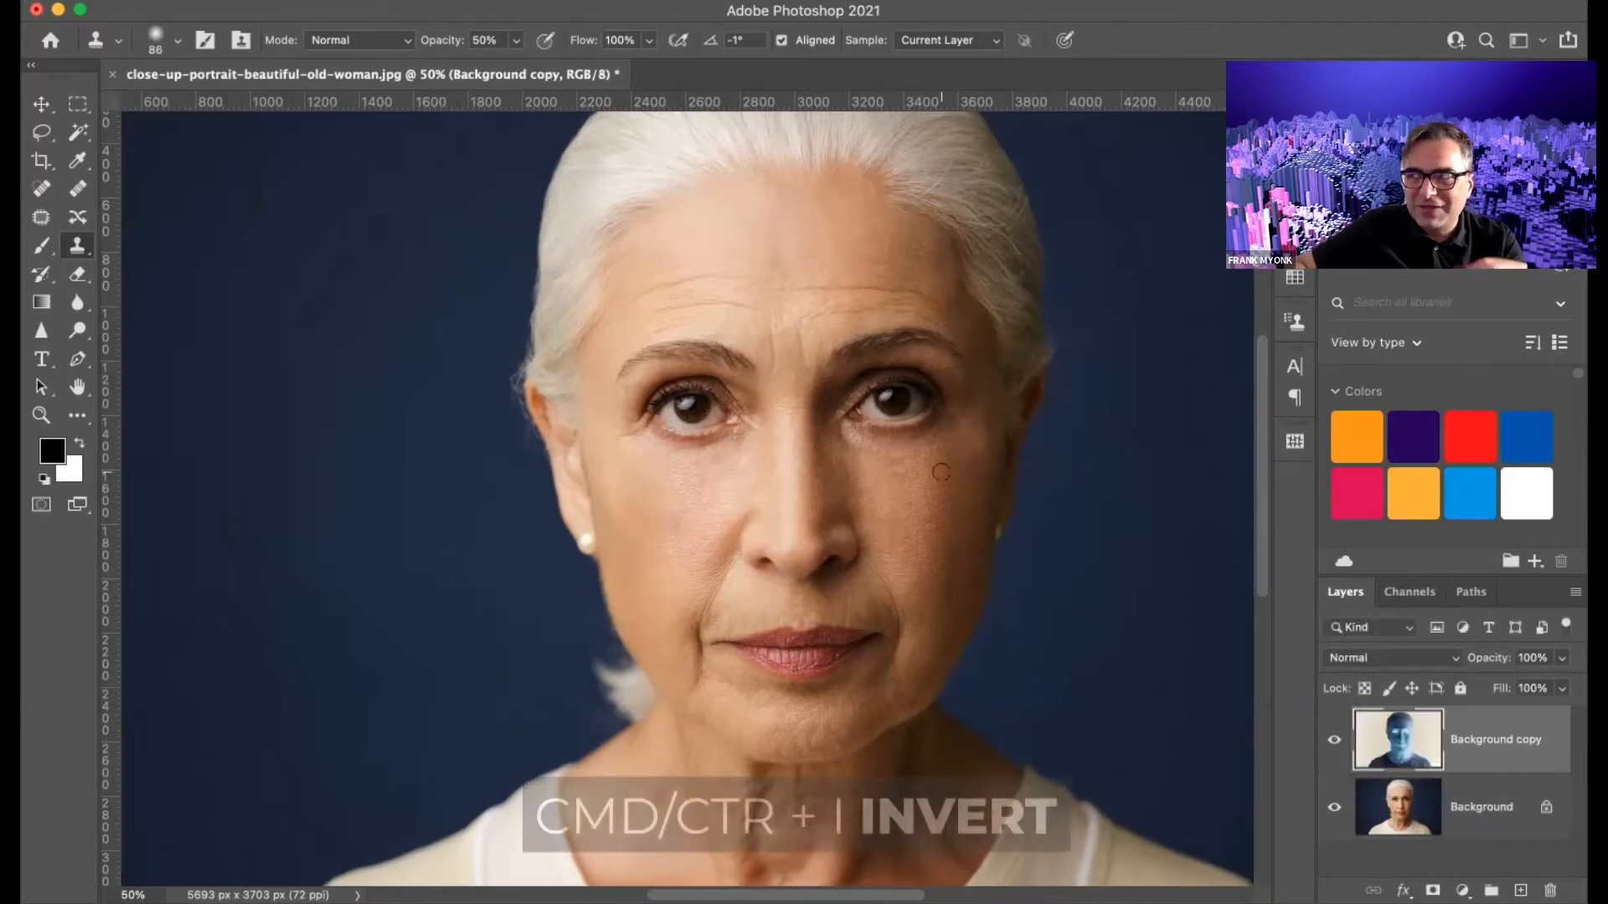
key(super+i)
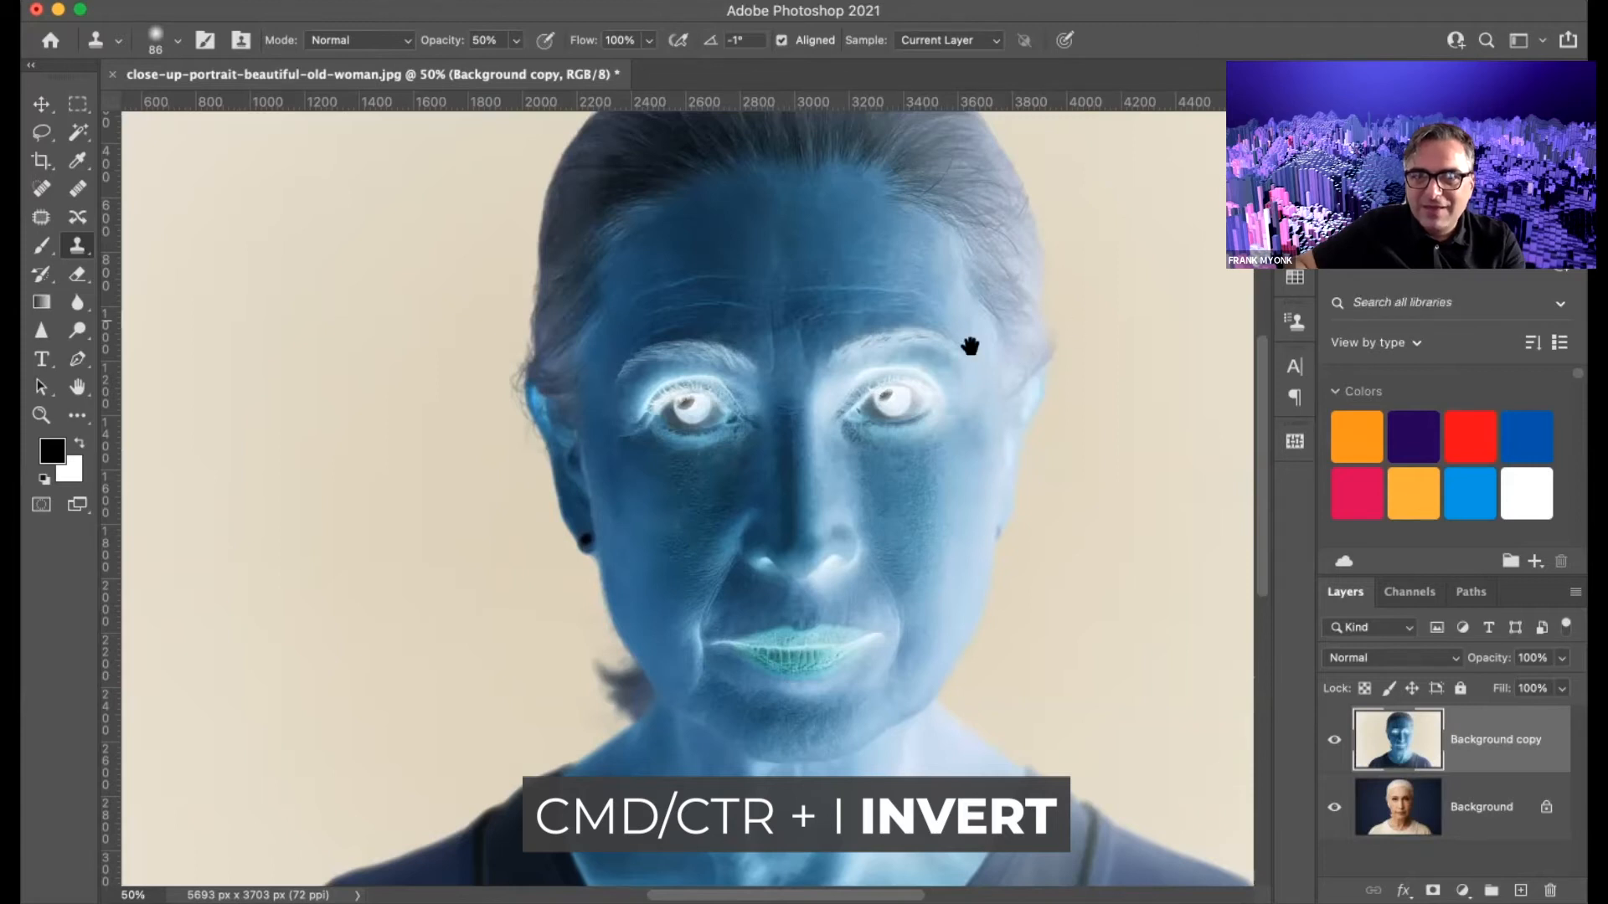
- Apply a High Pass filter with a radius of 9.3 pixels to the inverted Background copy layer
scroll(933, 348, right, 2)
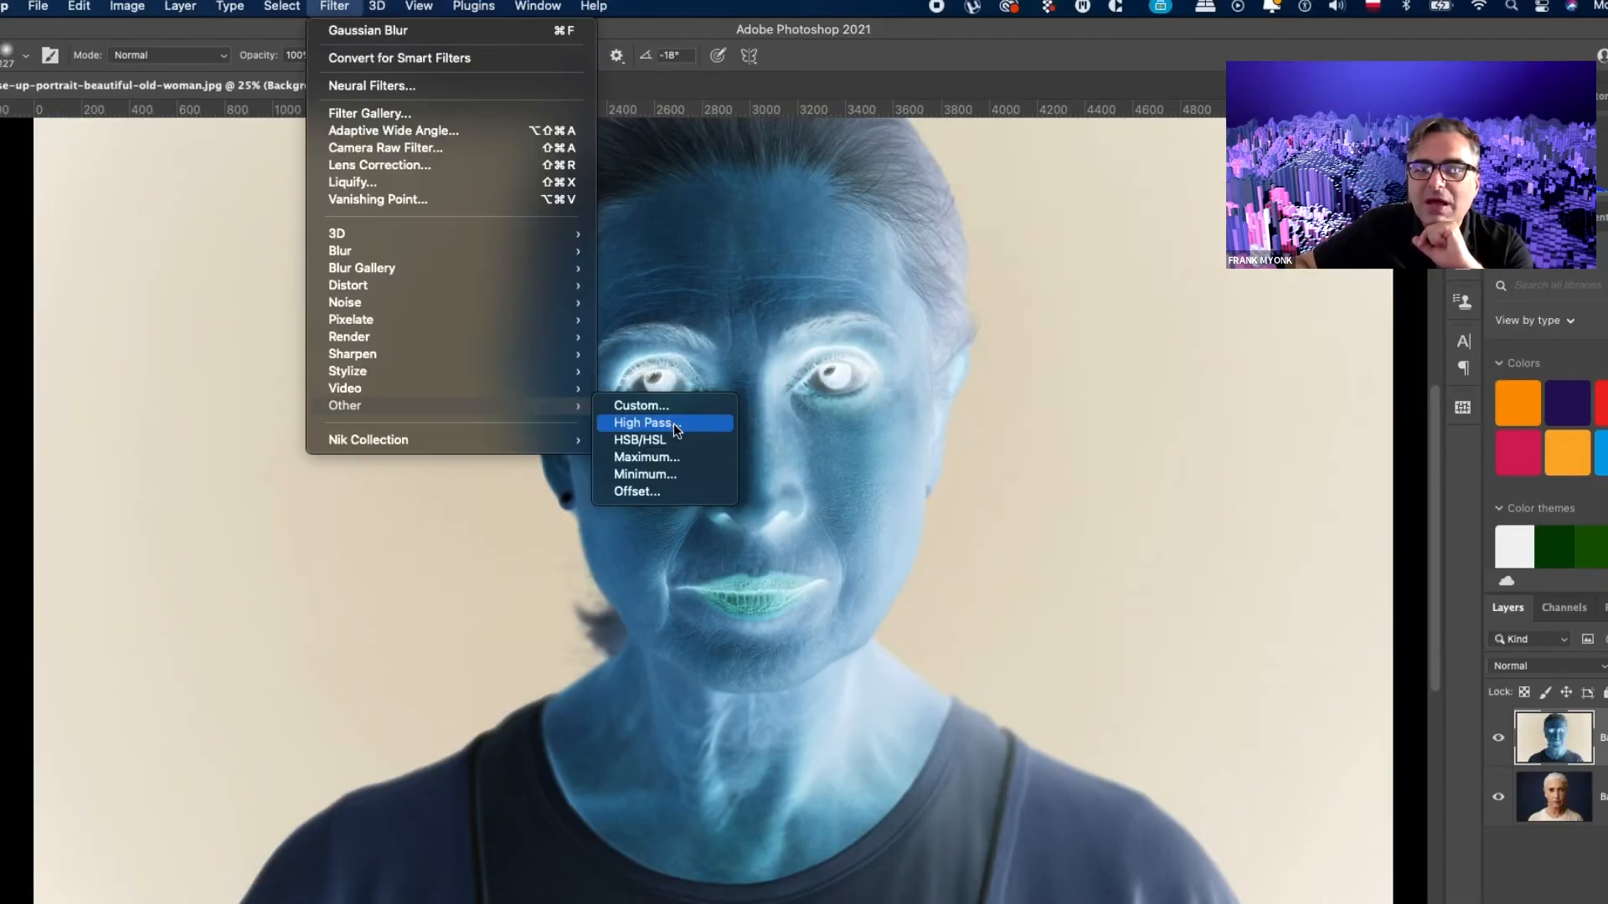
click(678, 424)
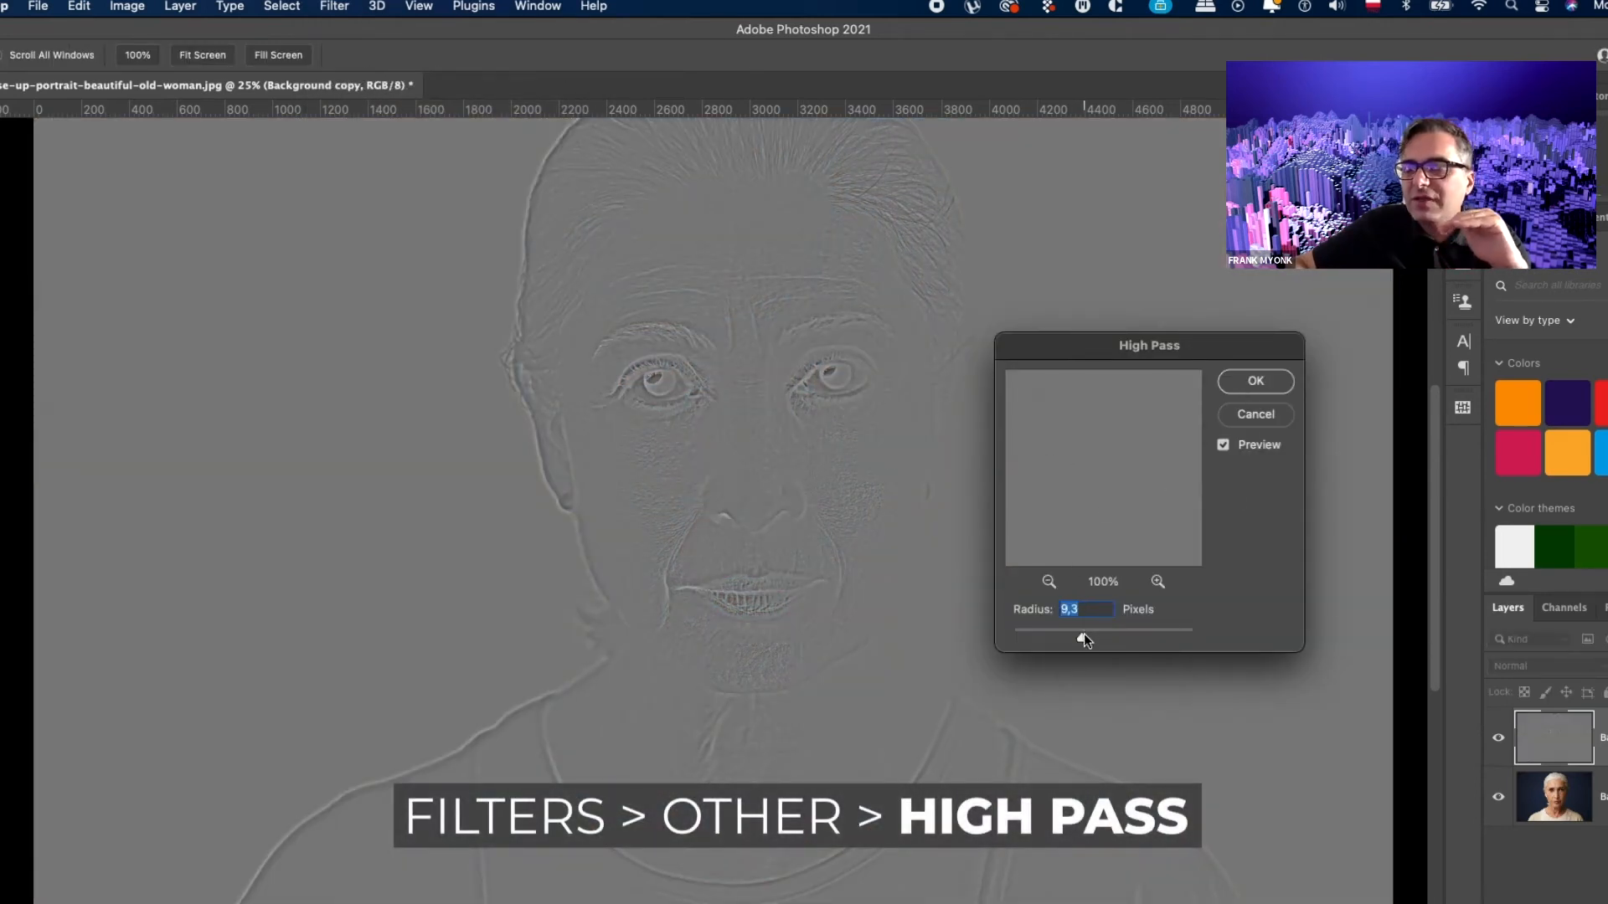
drag(1089, 635, 1083, 635)
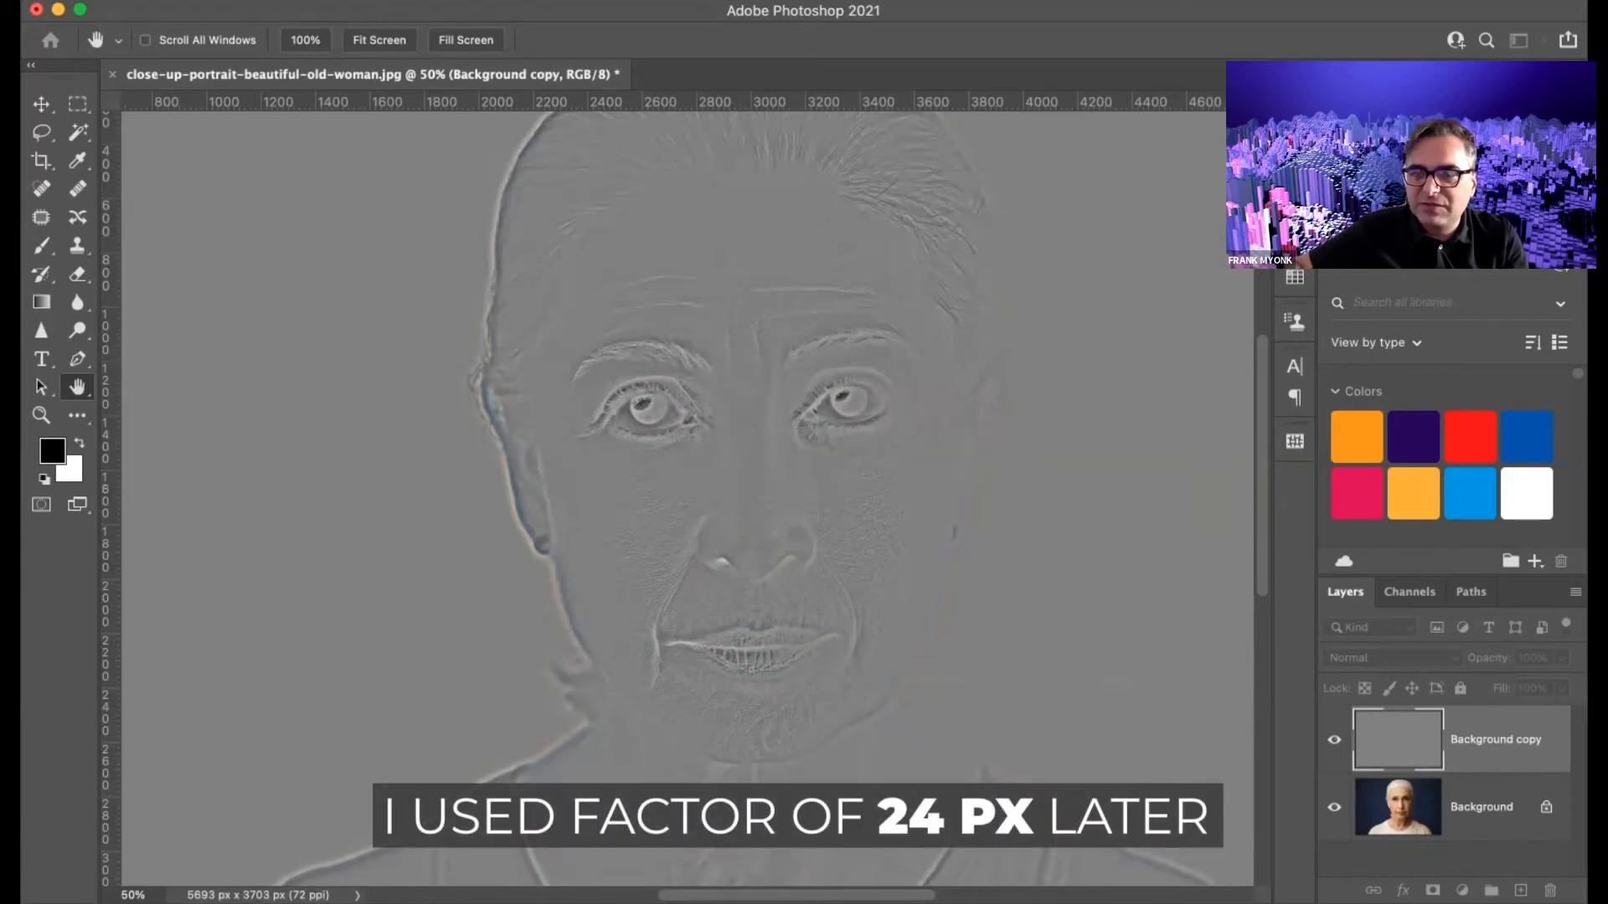
- Apply a Gaussian Blur with a radius of 3.3 pixels to the High Pass filtered Background copy layer
key(s)
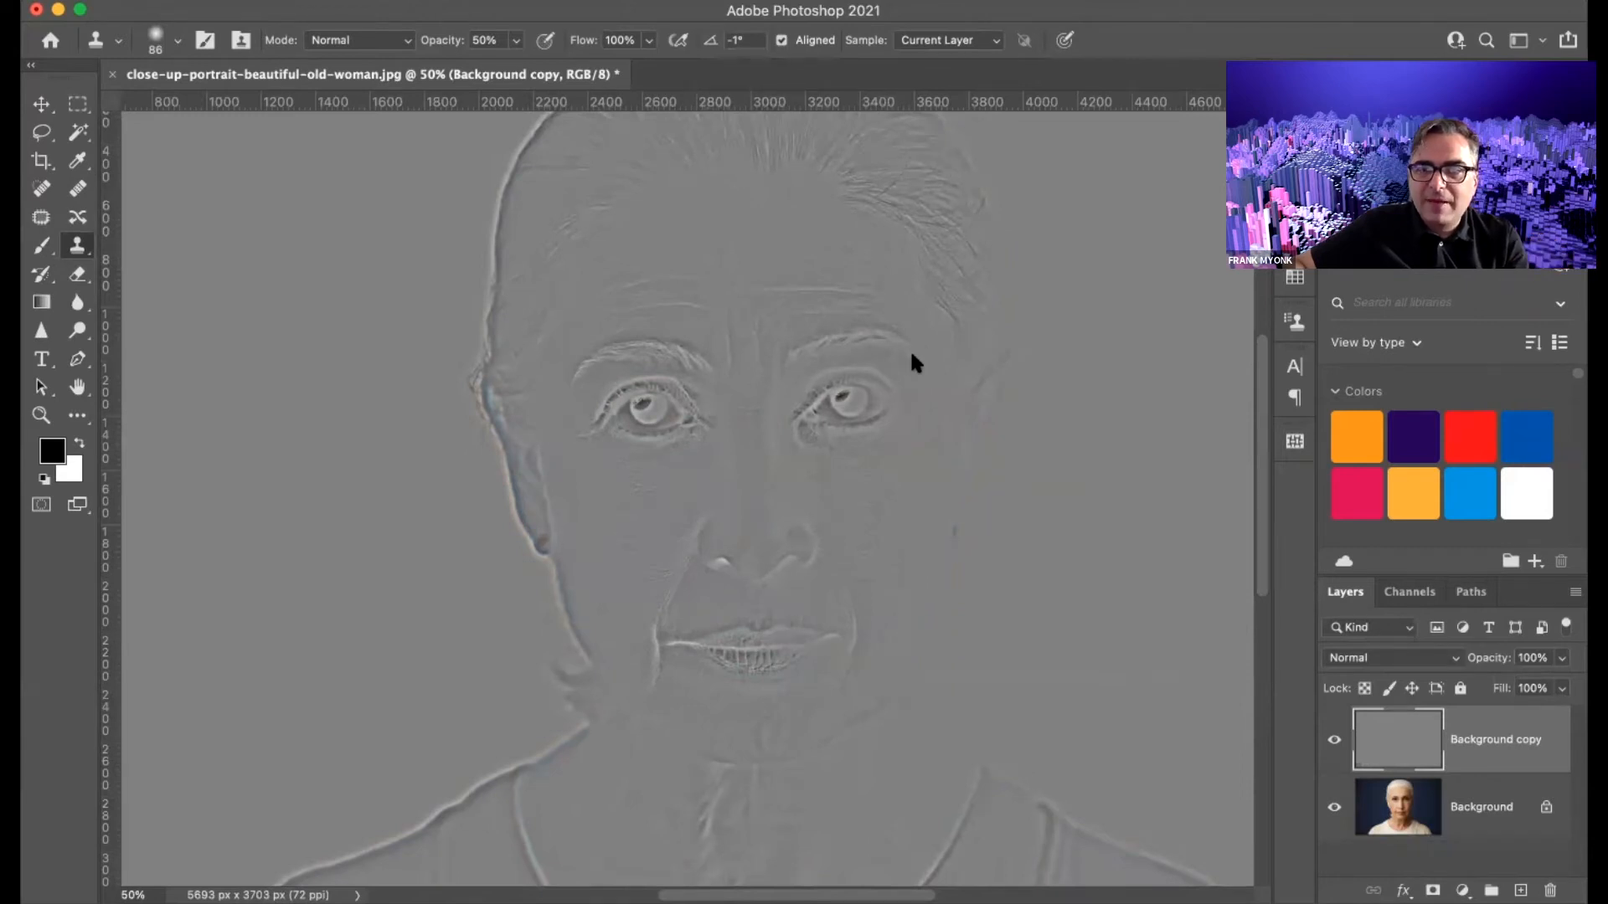
key(h)
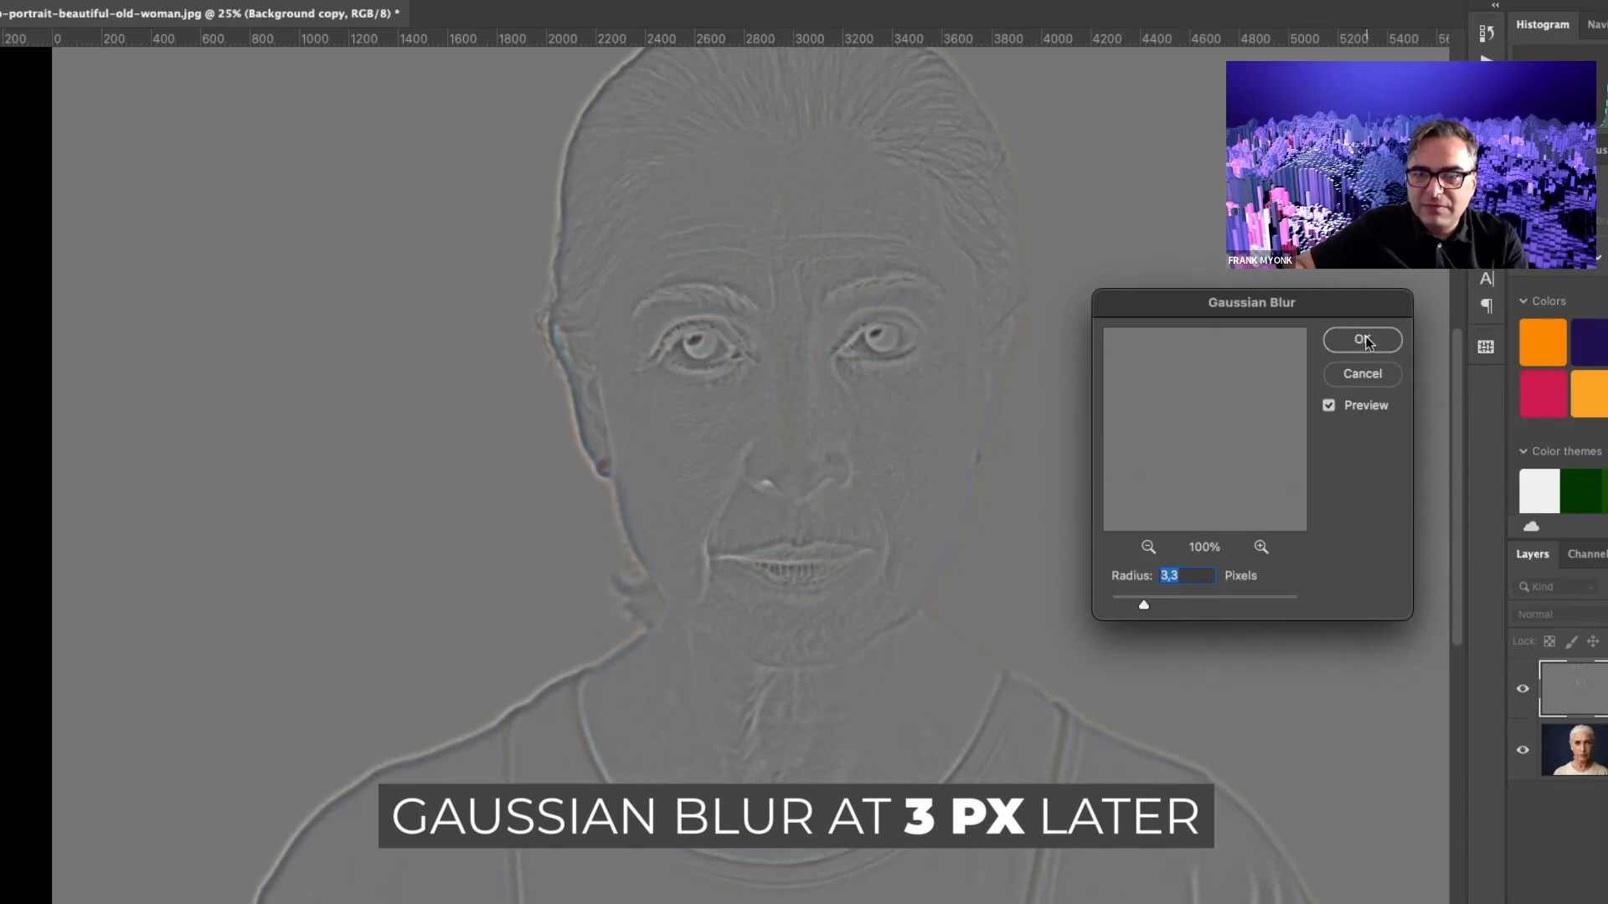
click(1363, 341)
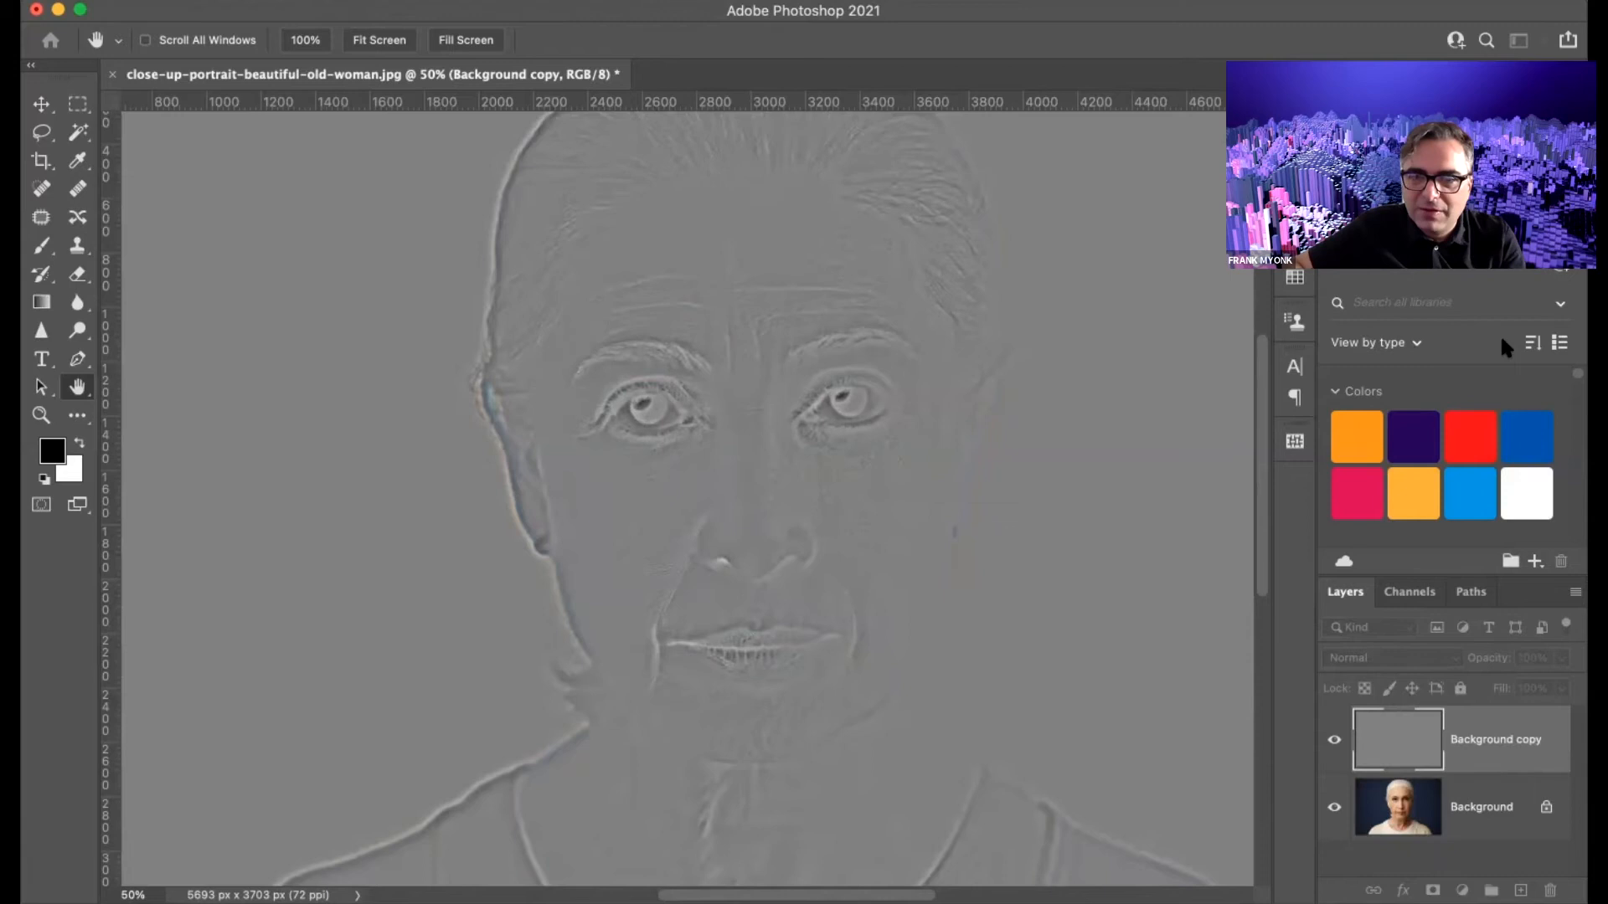
- Set the blend mode of the inverted High Pass layer to Vivid Light
scroll(1507, 347, up, 1)
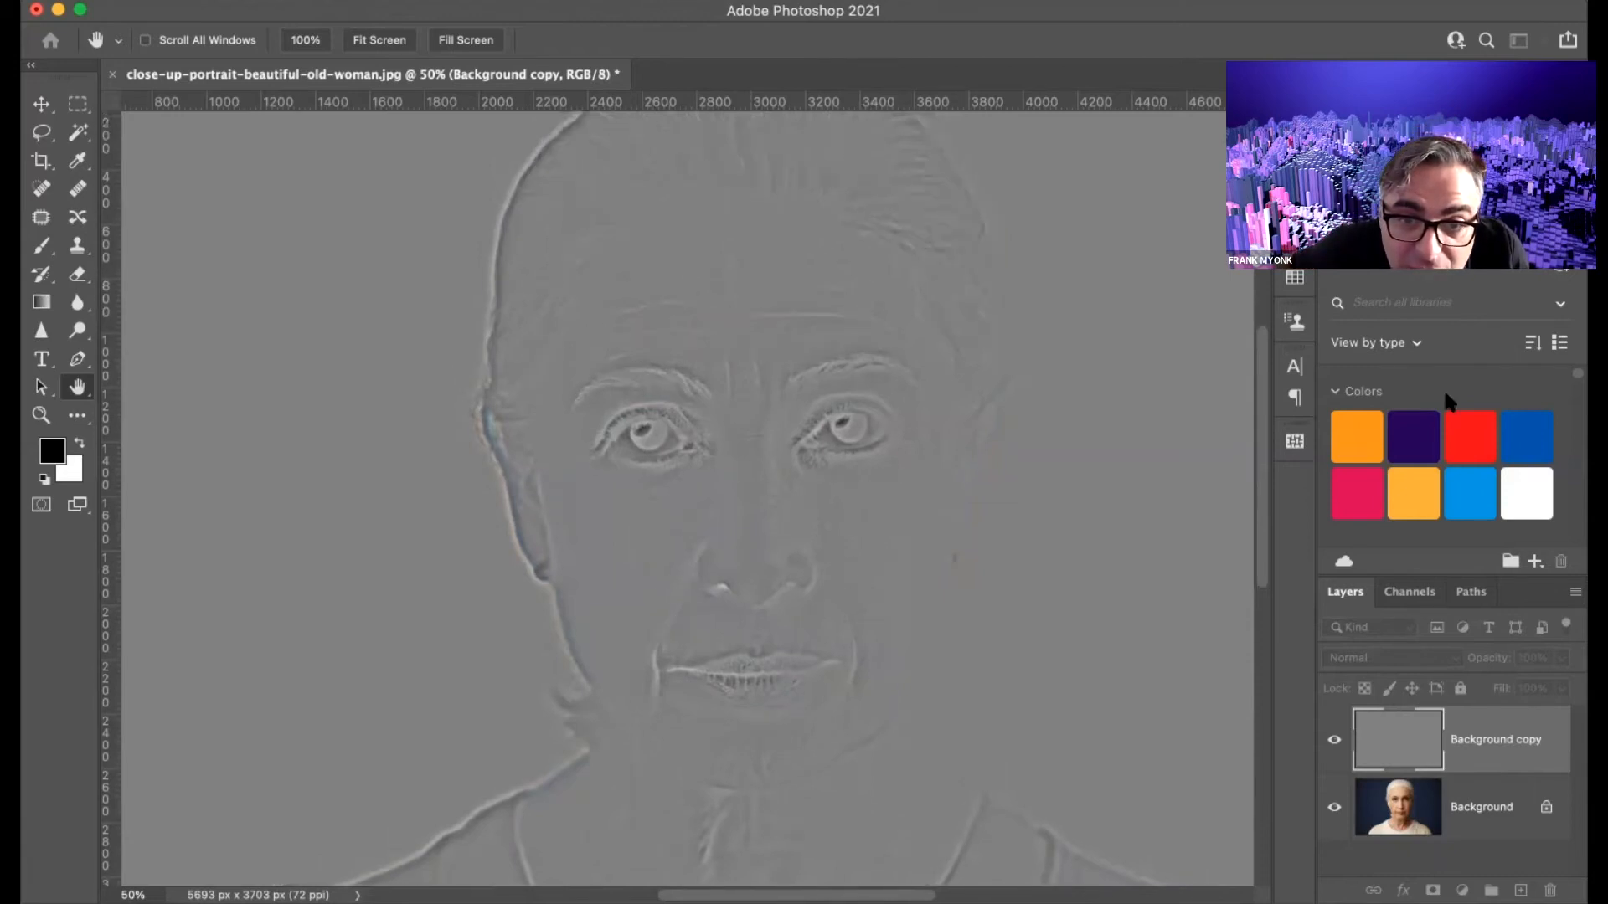
scroll(1445, 411, left, 1)
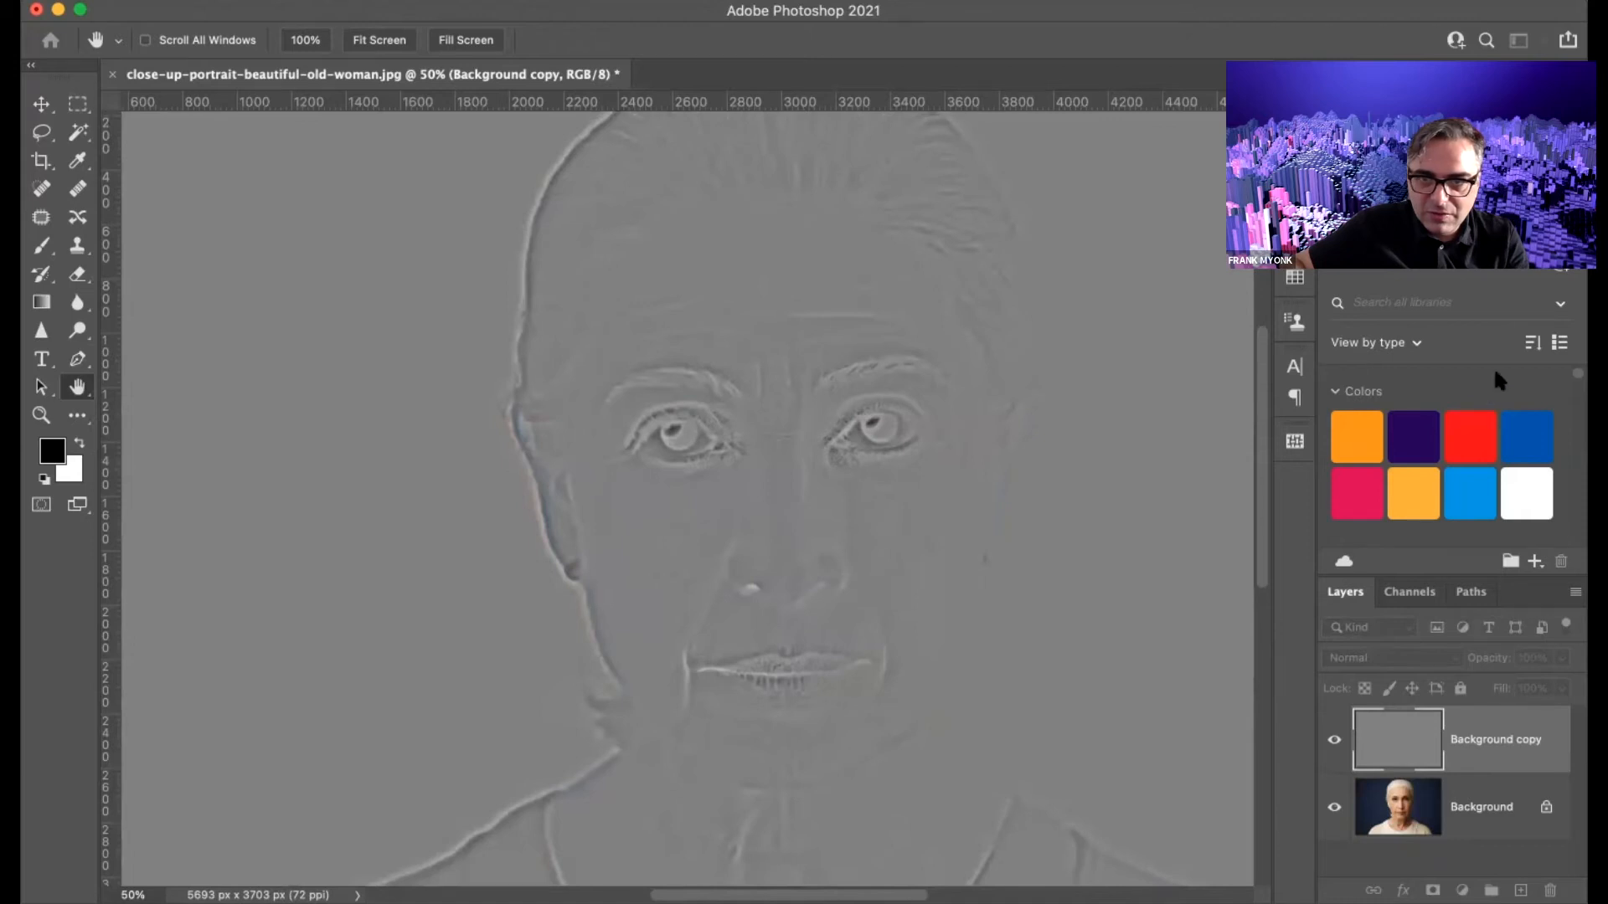
key(s)
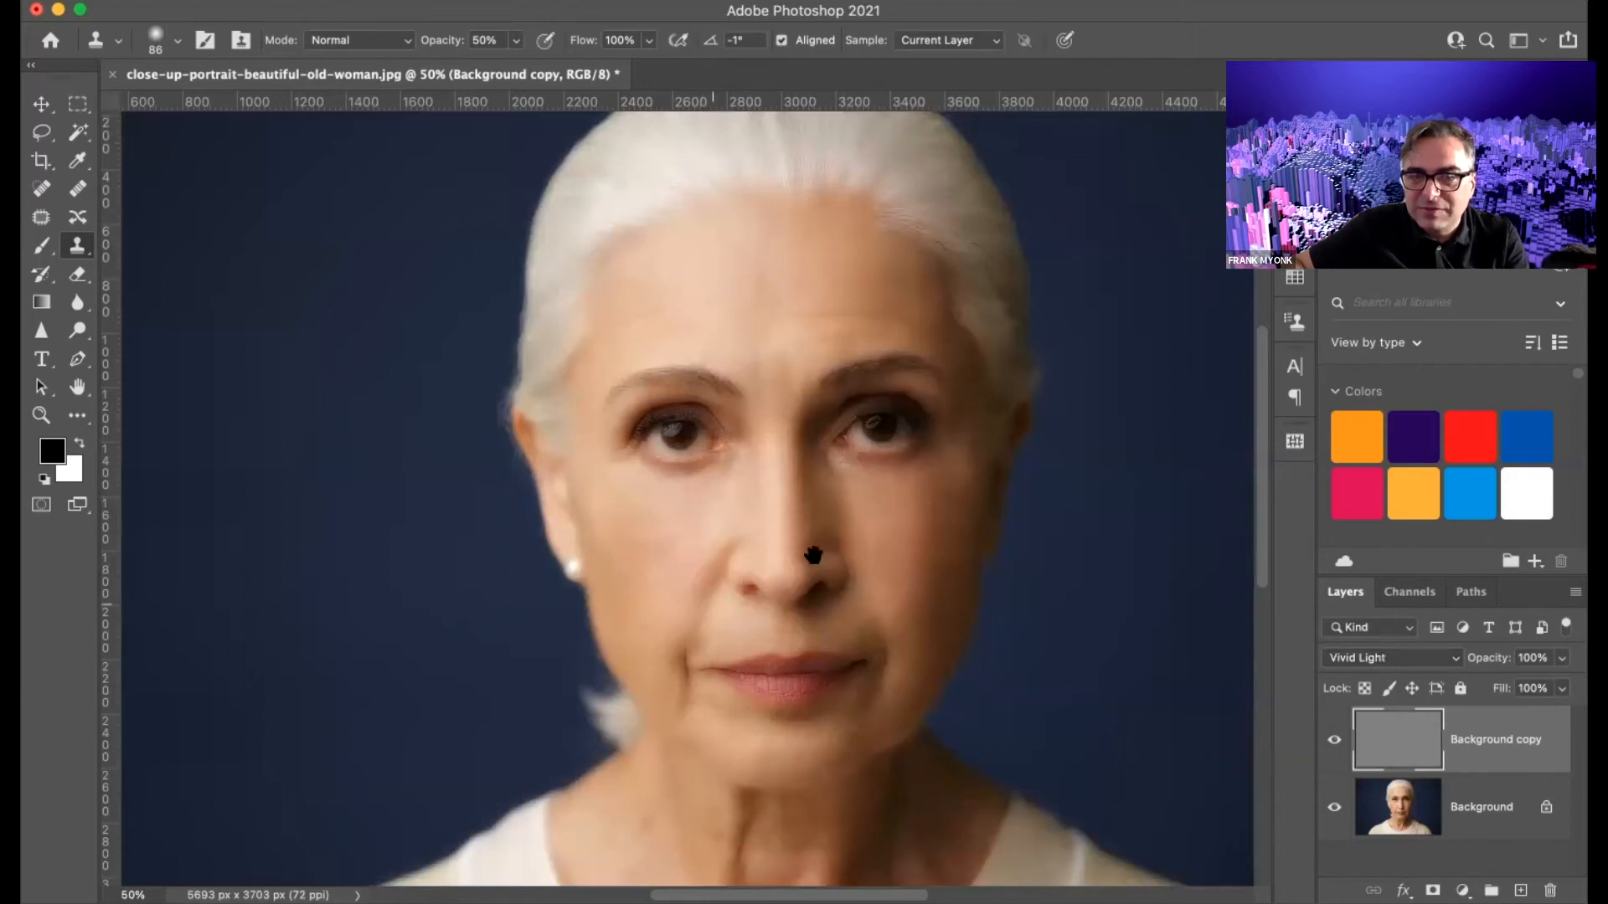
drag(772, 531, 752, 368)
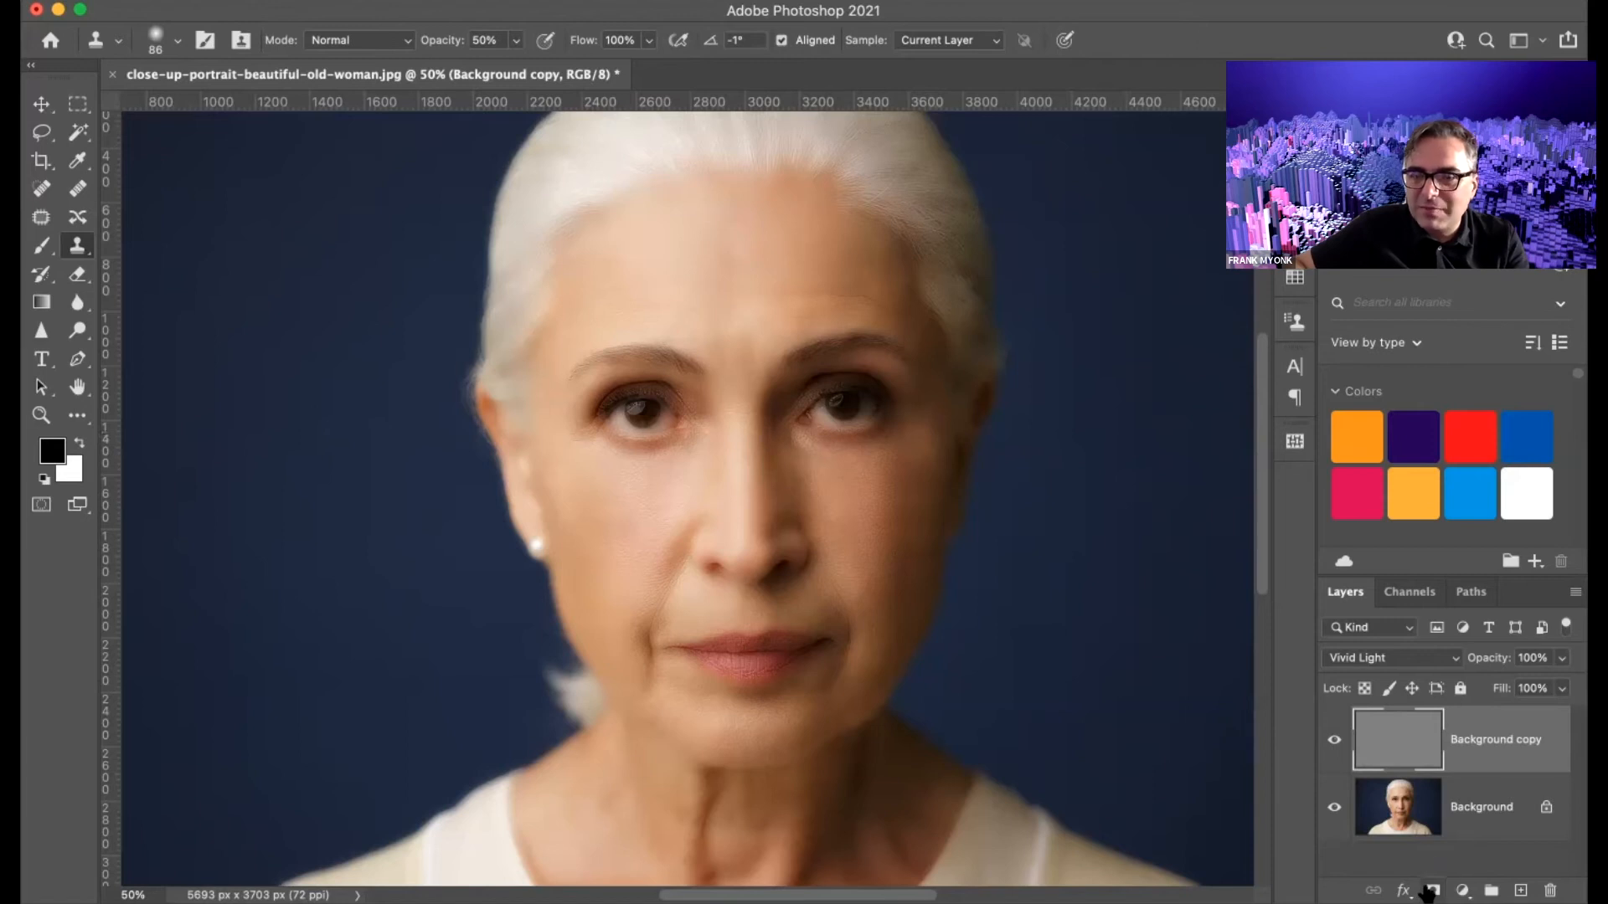
- Add a layer mask to the Background copy layer and invert the mask to black
click(1433, 890)
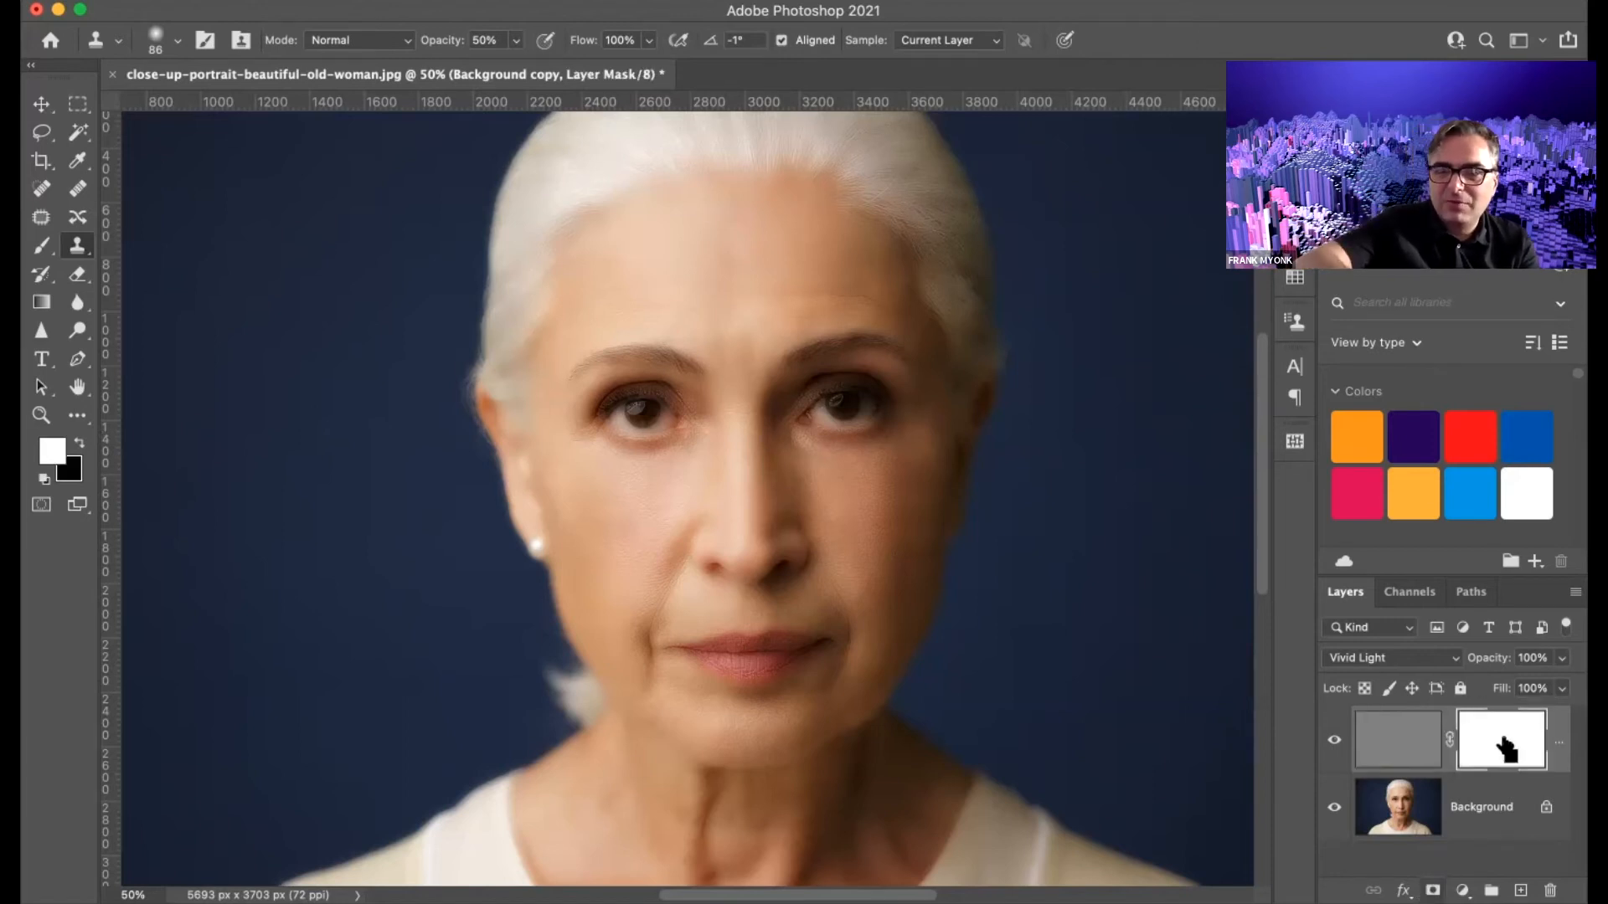
key(super+i)
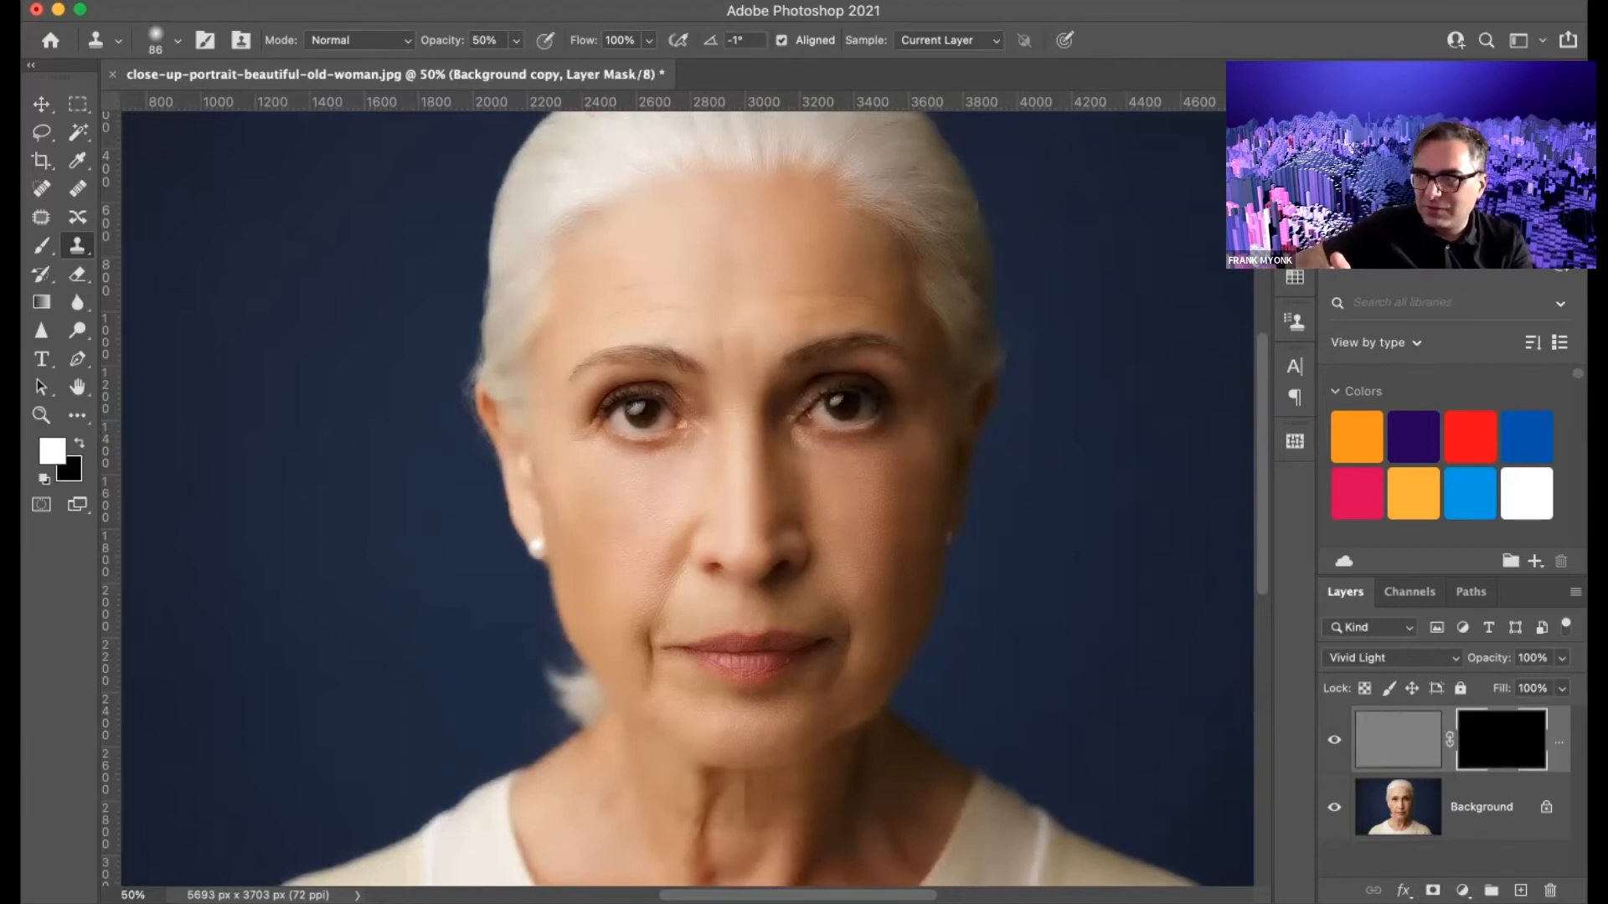
- Paint white with the Brush on the black layer mask over the cheeks, the forehead and the skin around the eyes
key(super+plus)
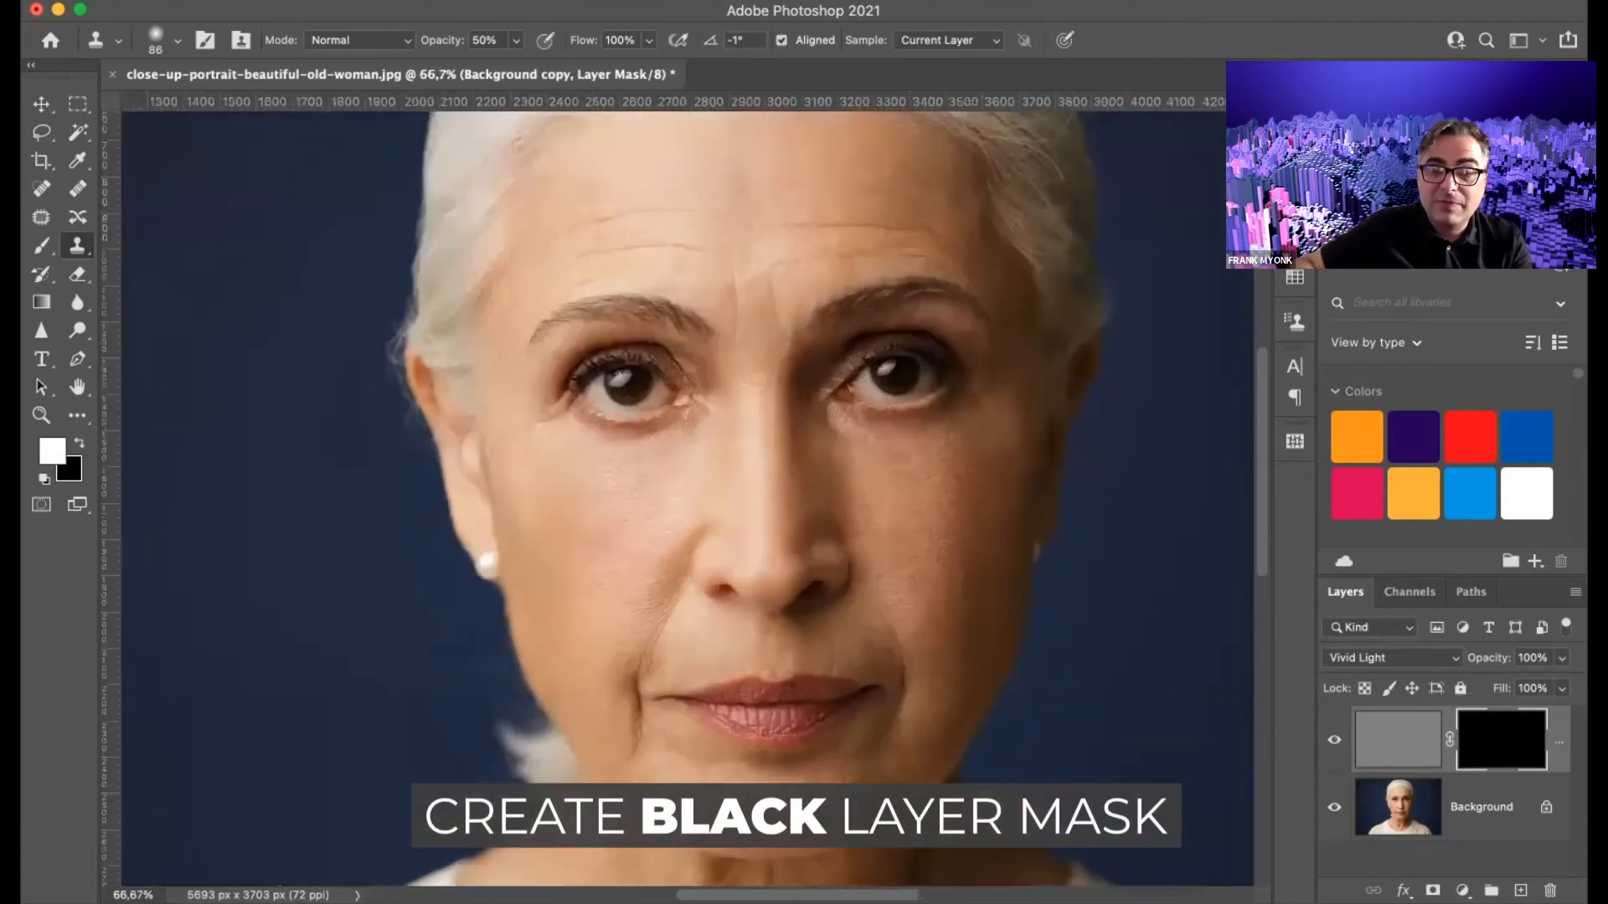
key(super+plus)
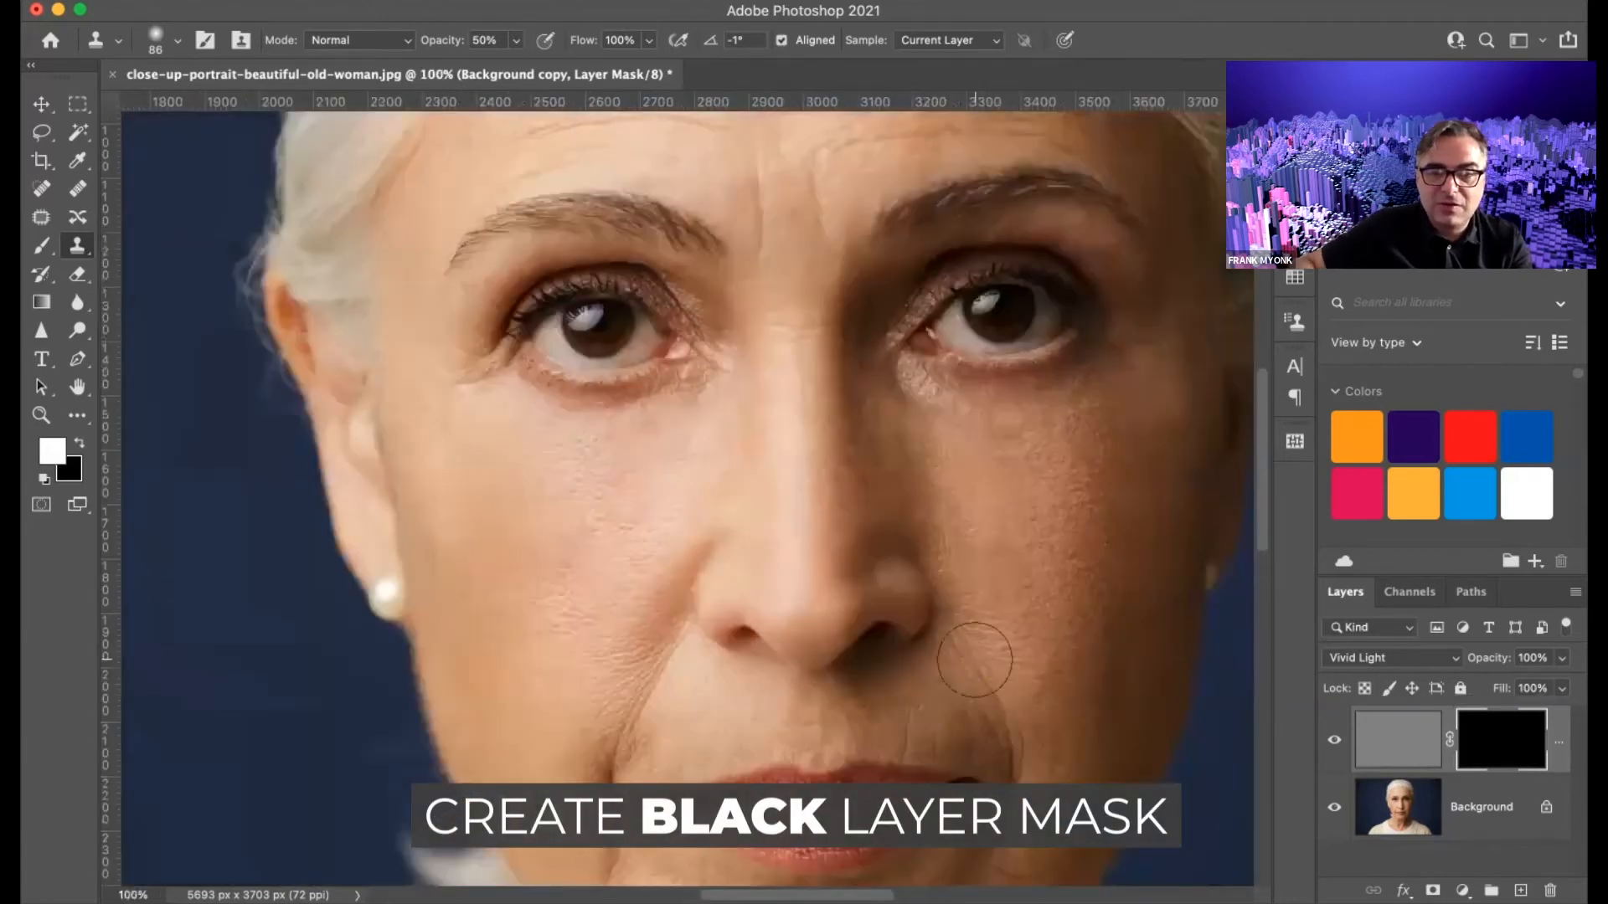
key(b)
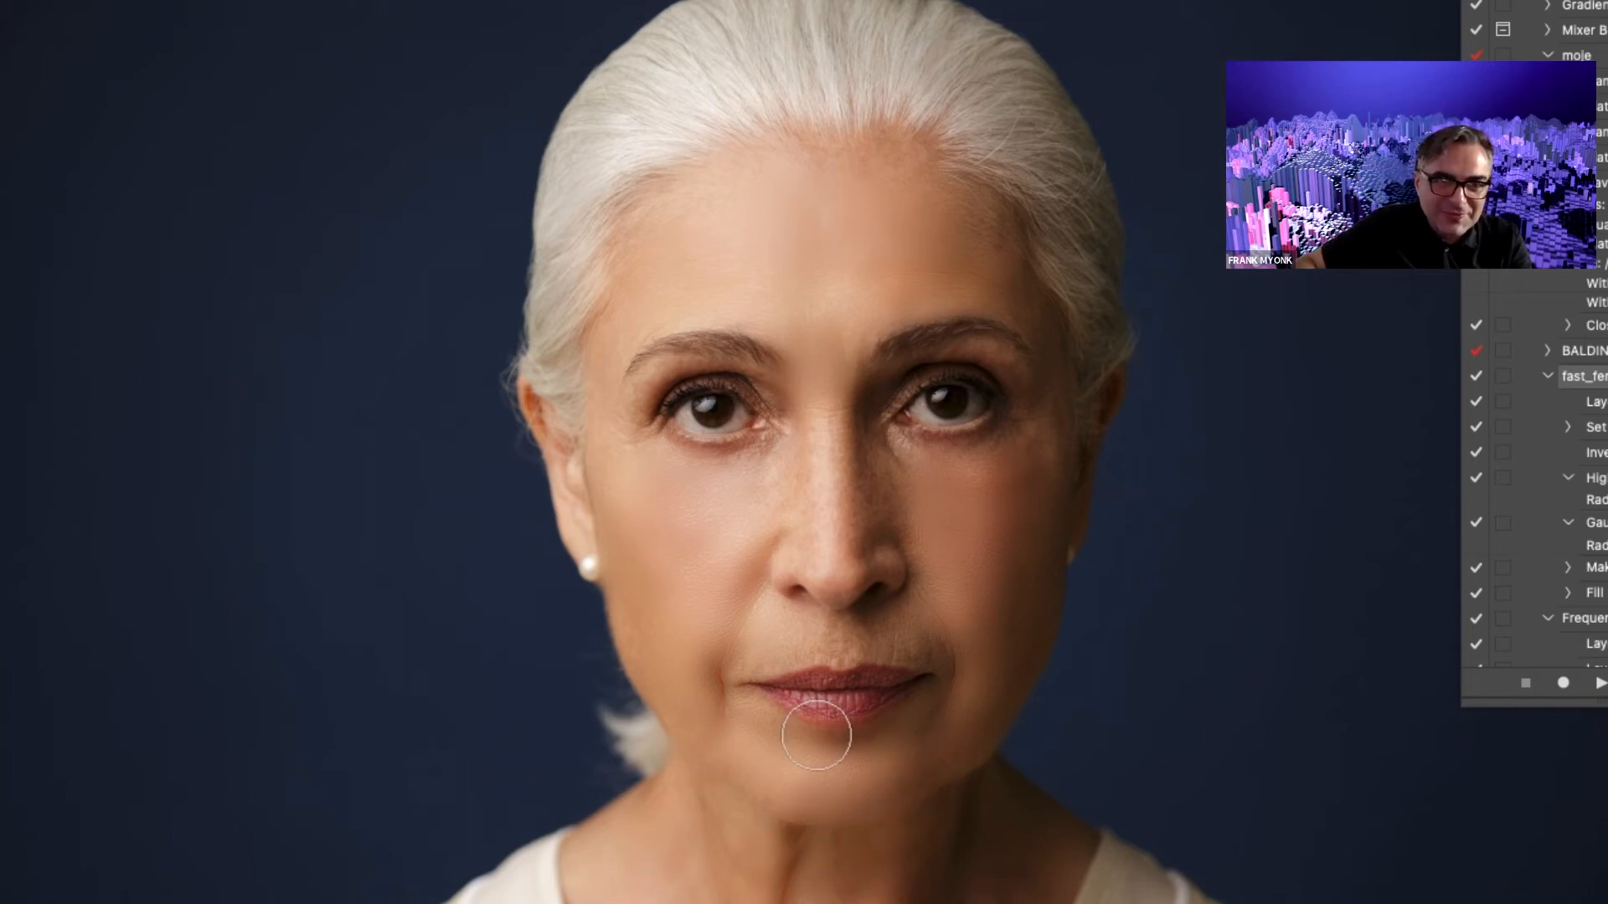
key(super+plus)
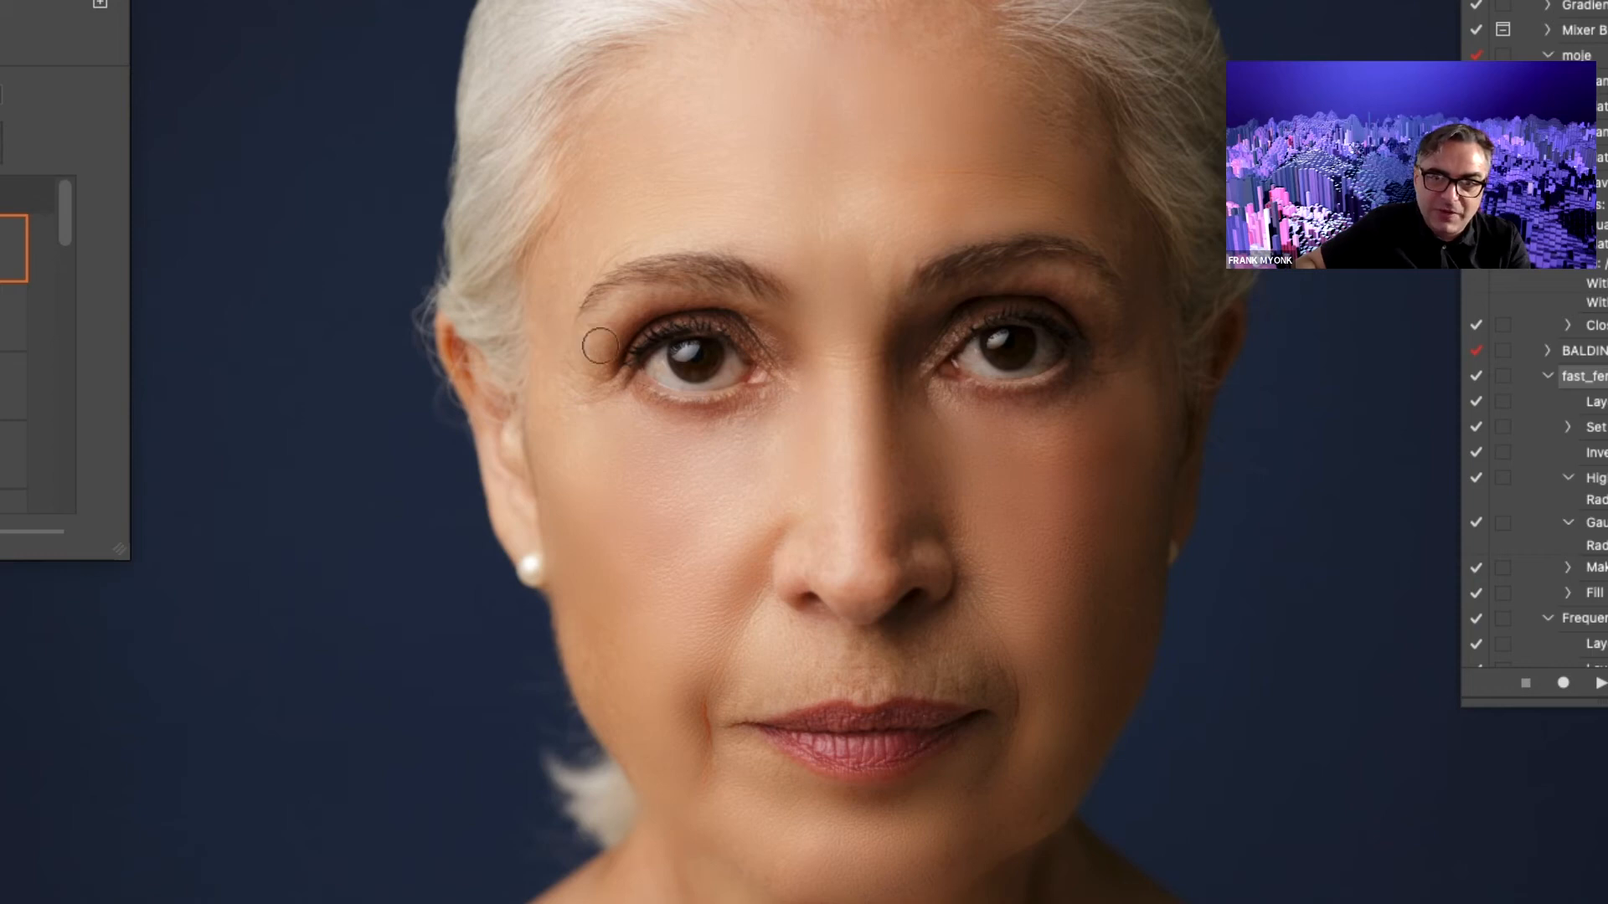
mouse_move(594, 341)
mouse_down()
mouse_move(576, 400)
mouse_move(587, 432)
mouse_up()
drag(582, 358, 606, 430)
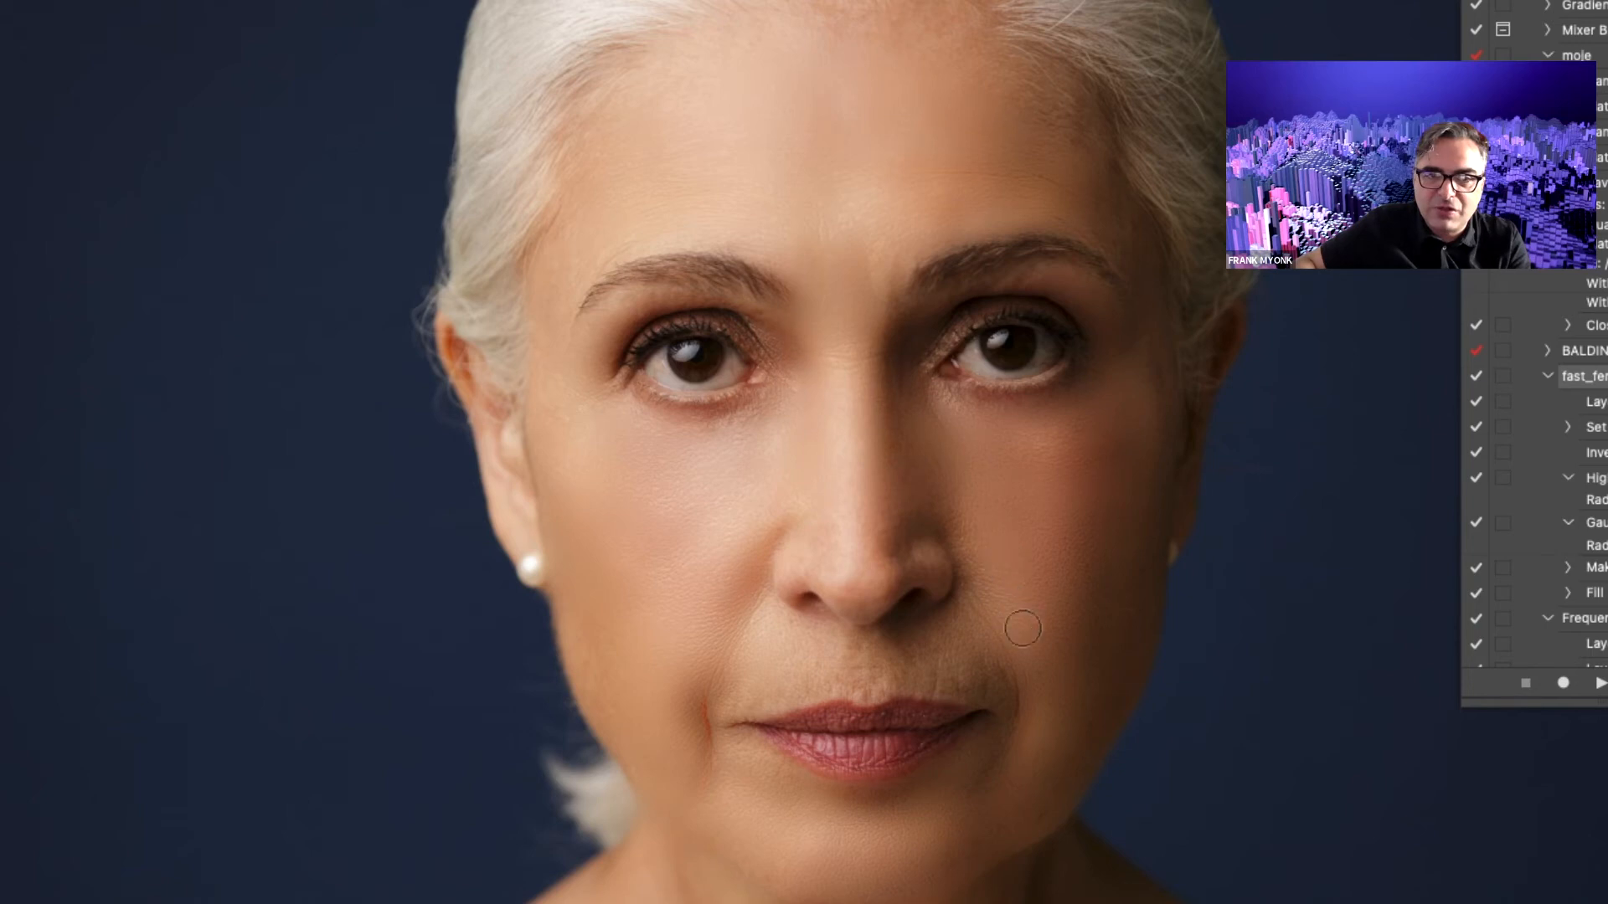
drag(948, 497, 874, 467)
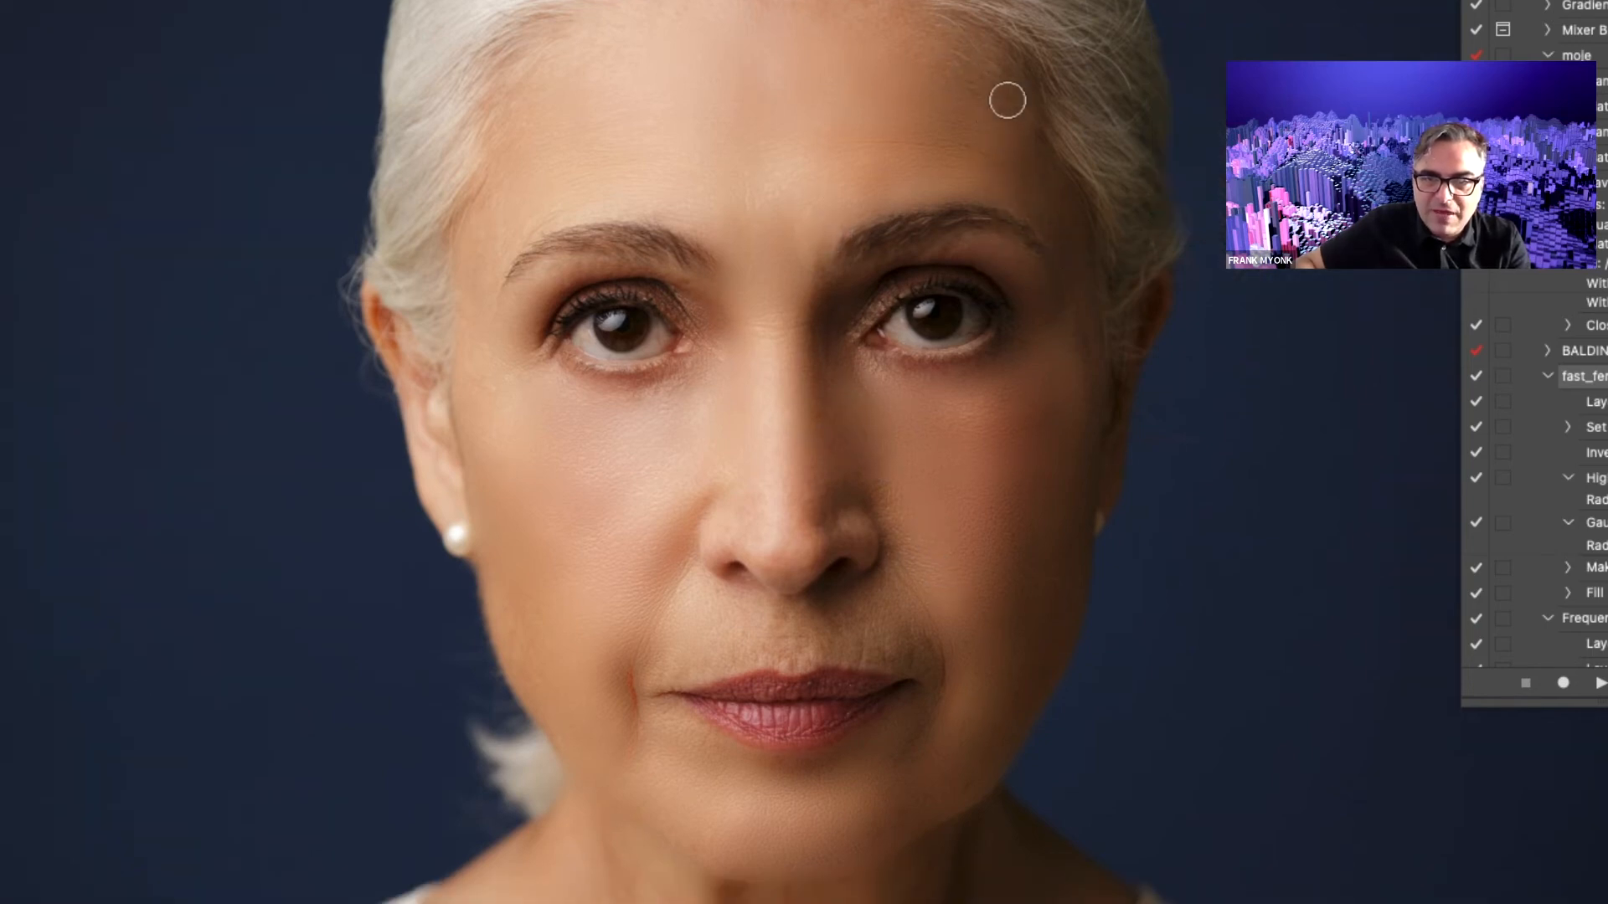
drag(1005, 101, 1012, 341)
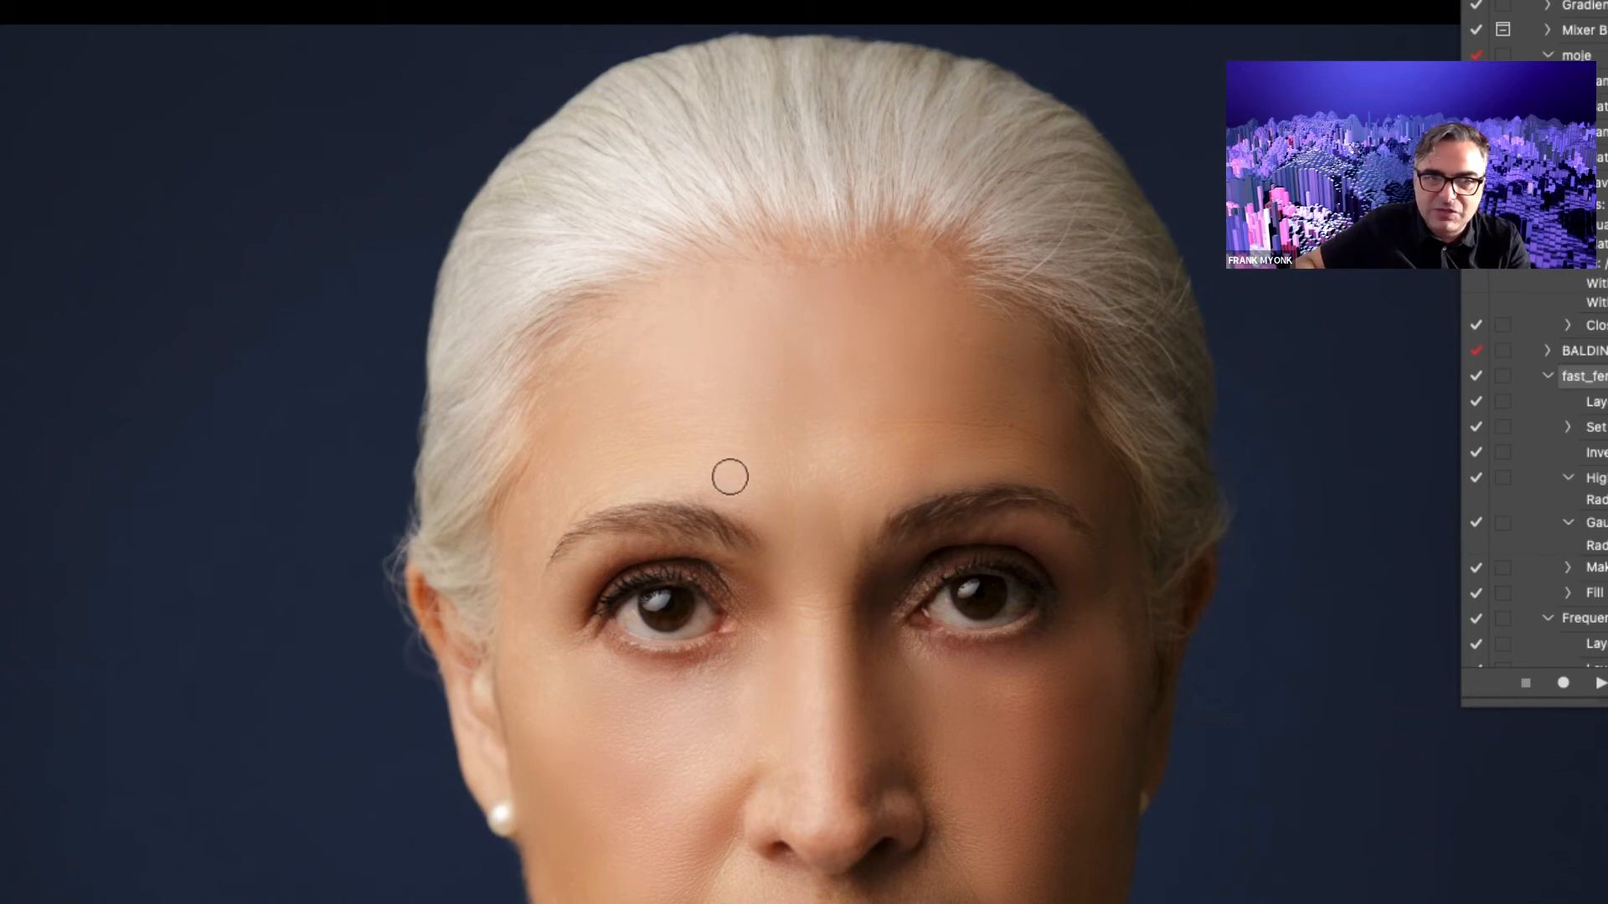
drag(729, 477, 715, 341)
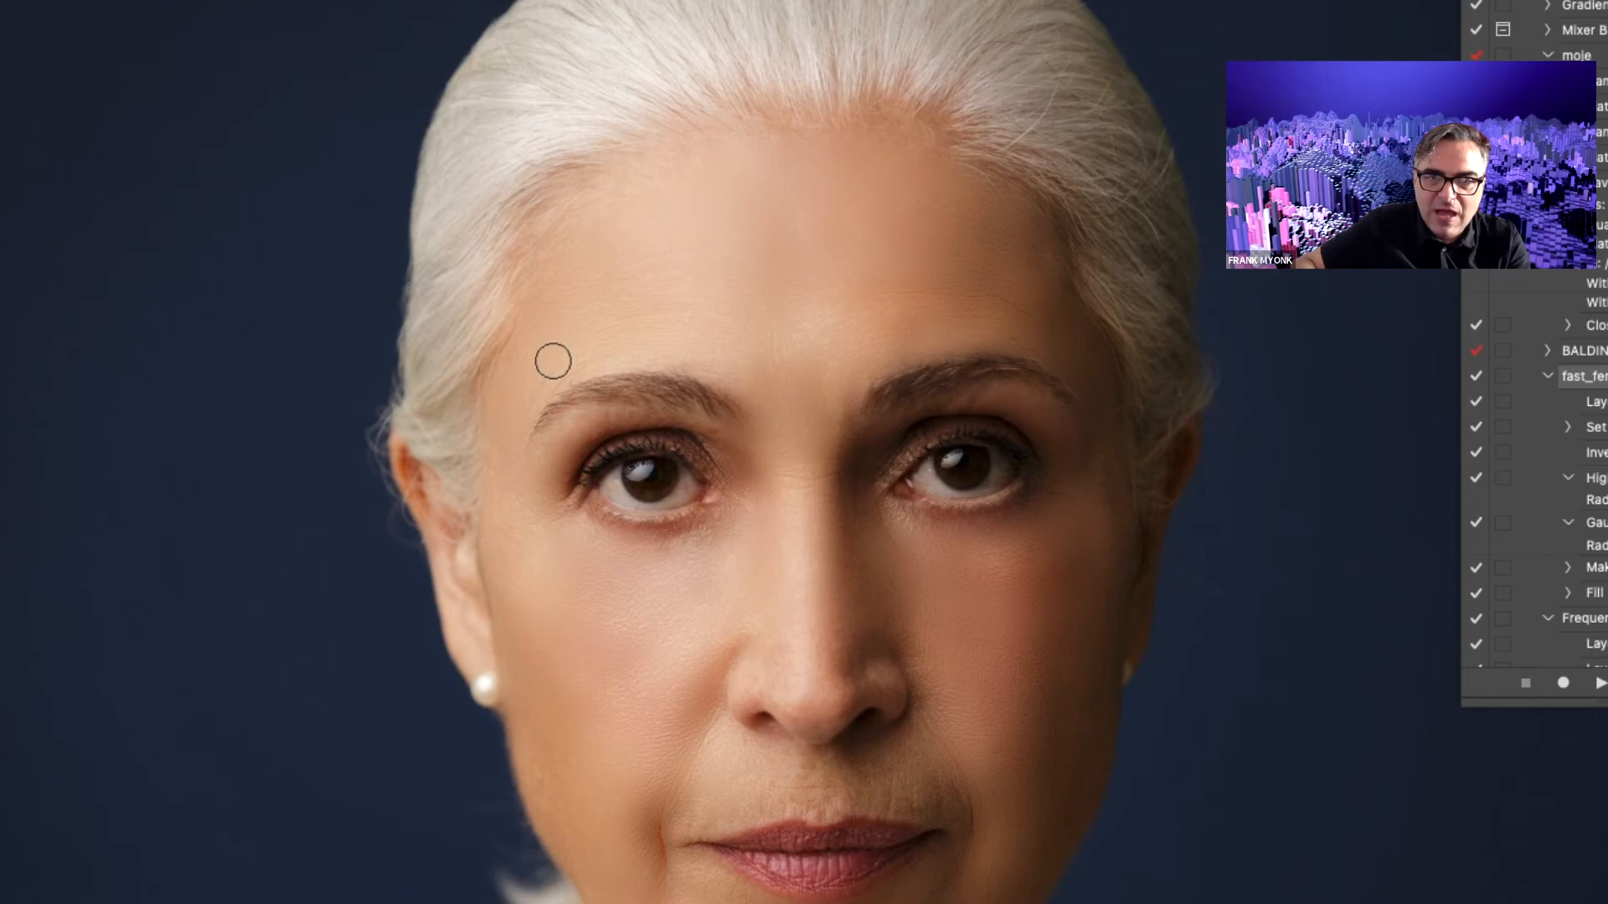
drag(629, 634, 615, 408)
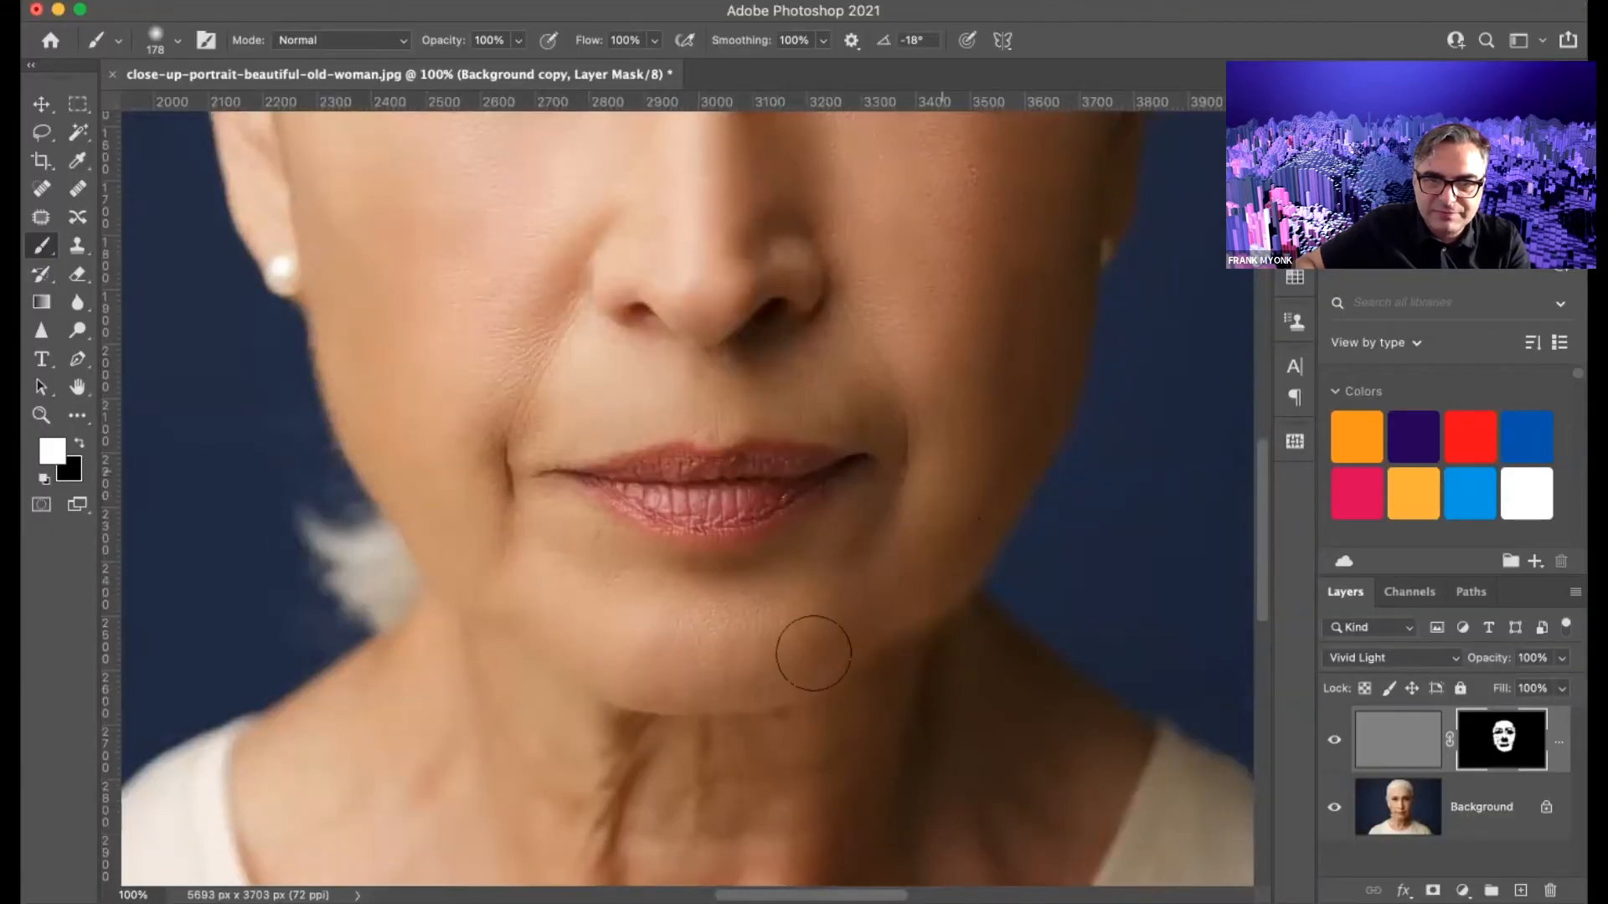
- Paint white on the layer mask over the chin, neck and upper chest at 100% brush opacity
scroll(667, 531, down, 5)
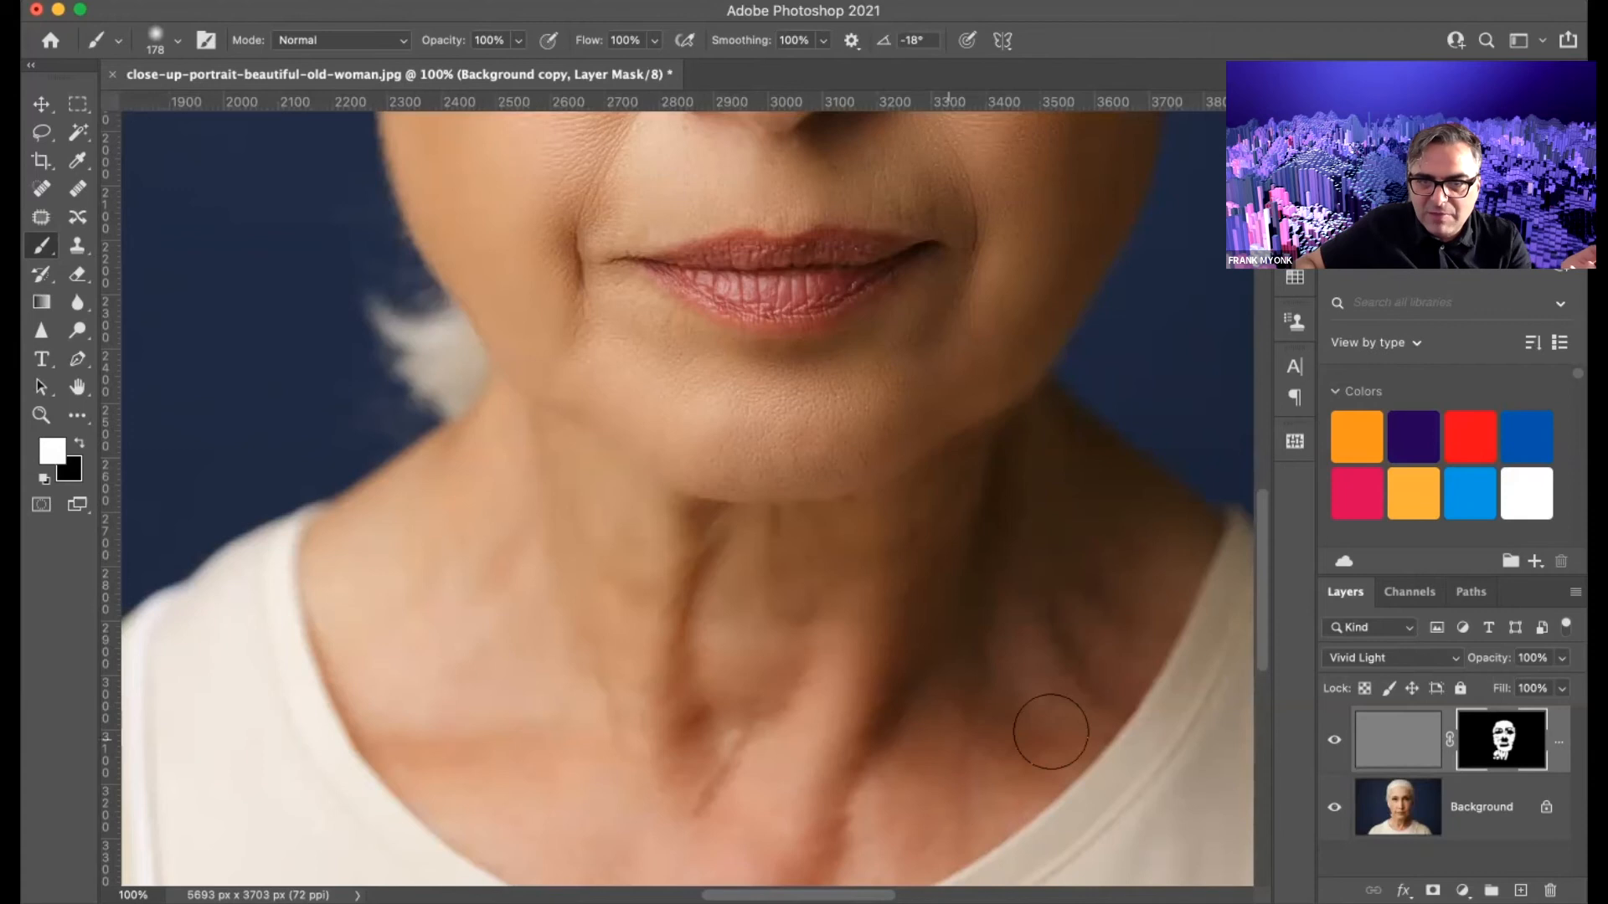
key(space)
scroll(954, 637, down, 4)
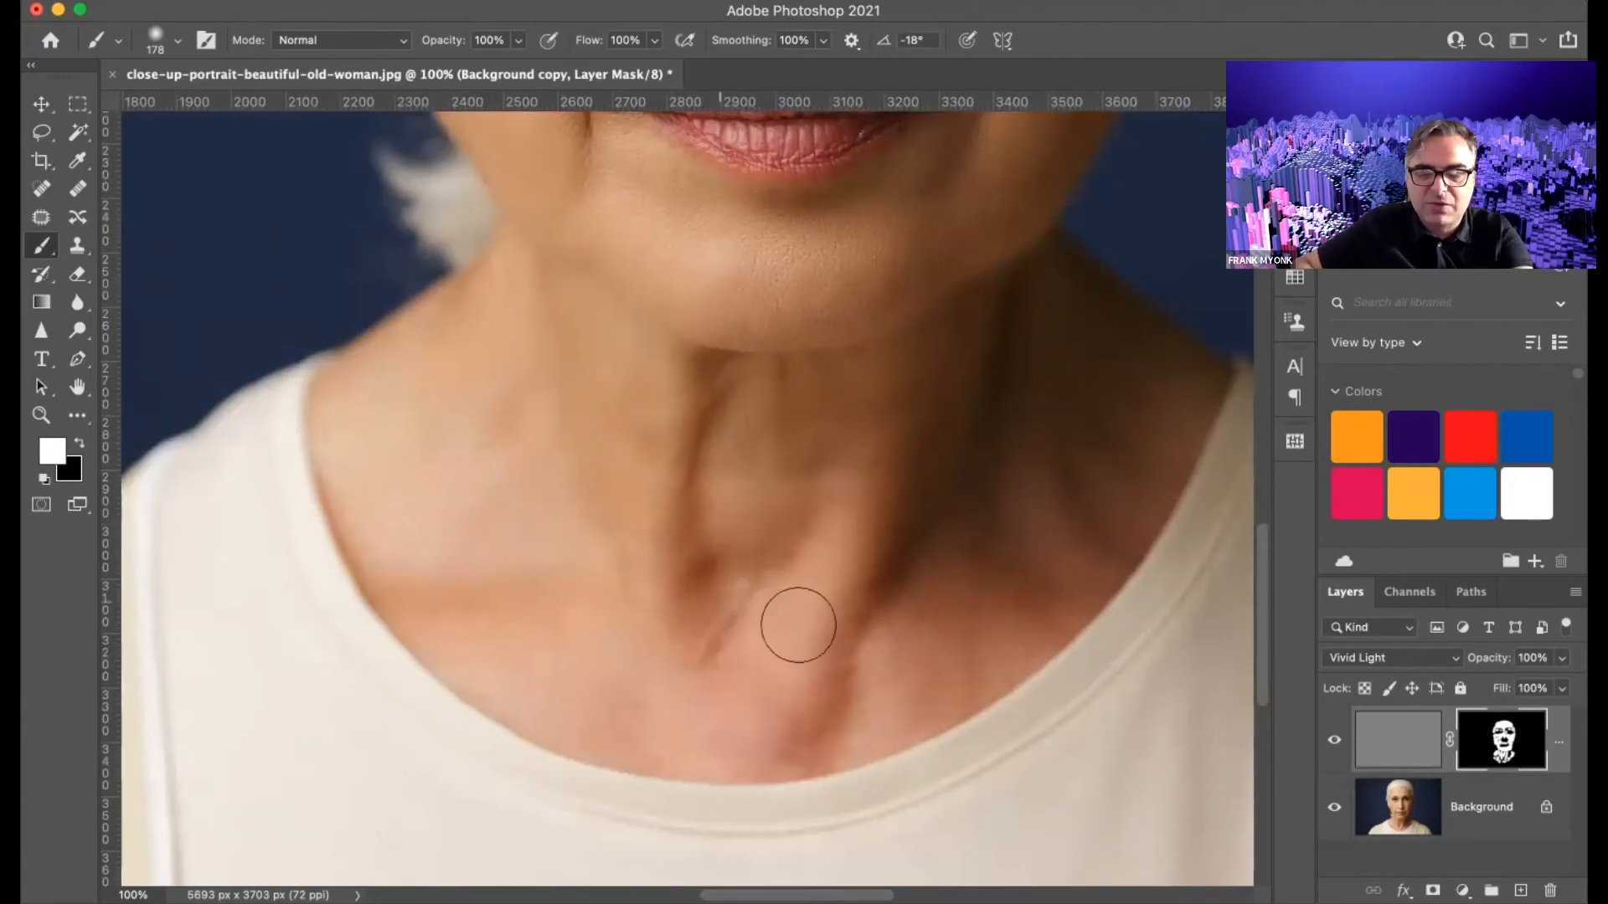
- Examine the smoothed skin across the whole portrait and in close-up
key(super+minus)
key(super+minus)
key(super+minus)
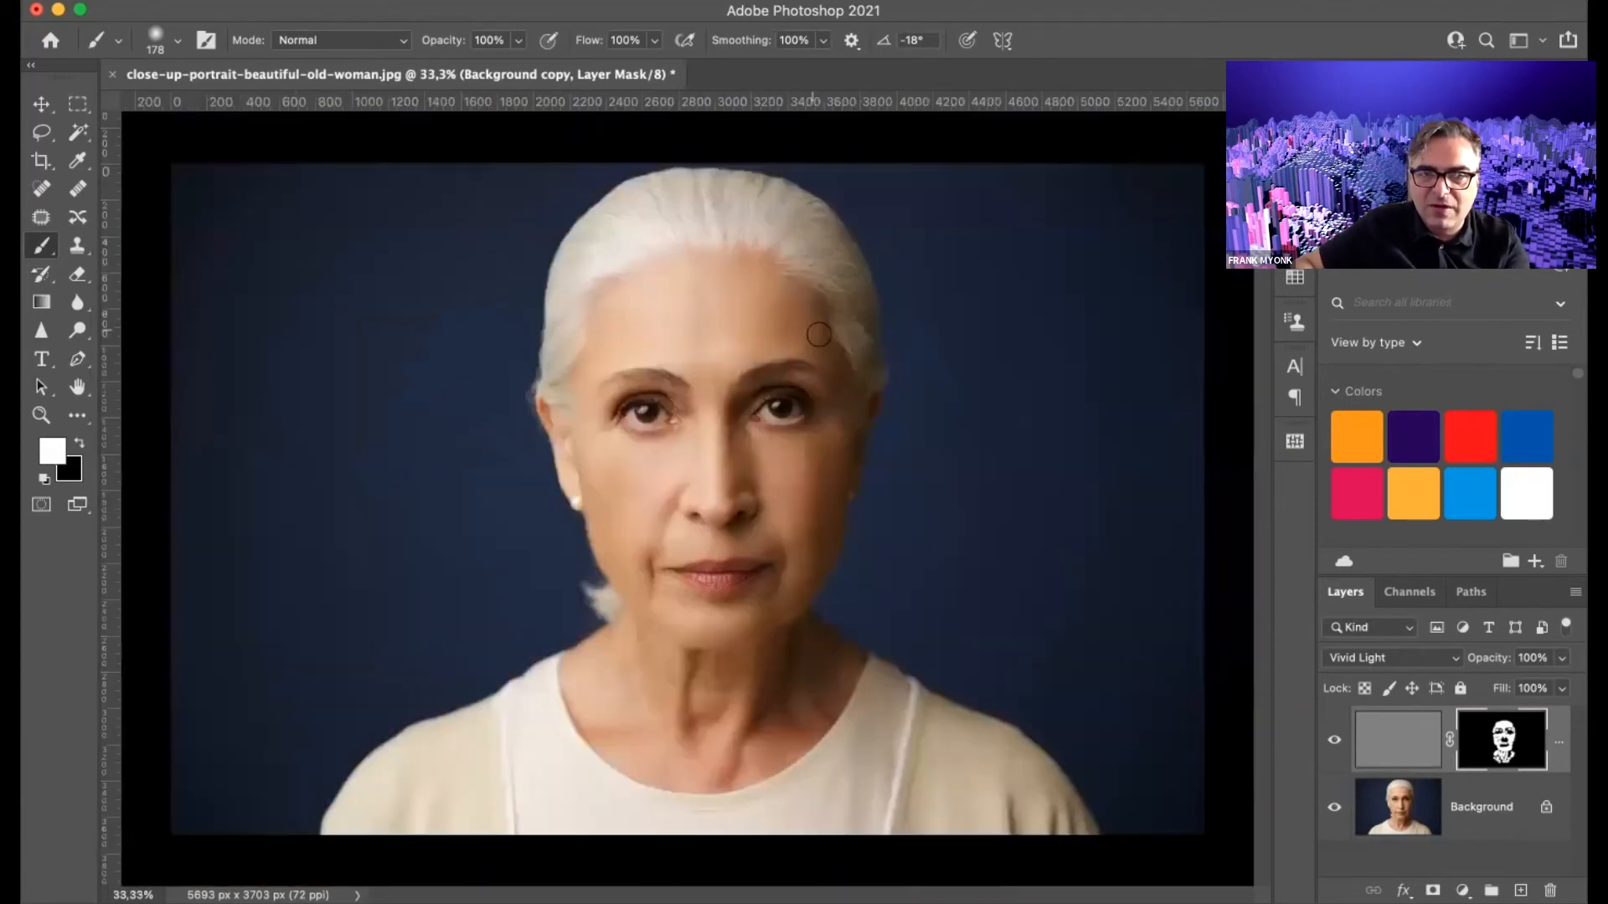
key(super+plus)
key(super+plus)
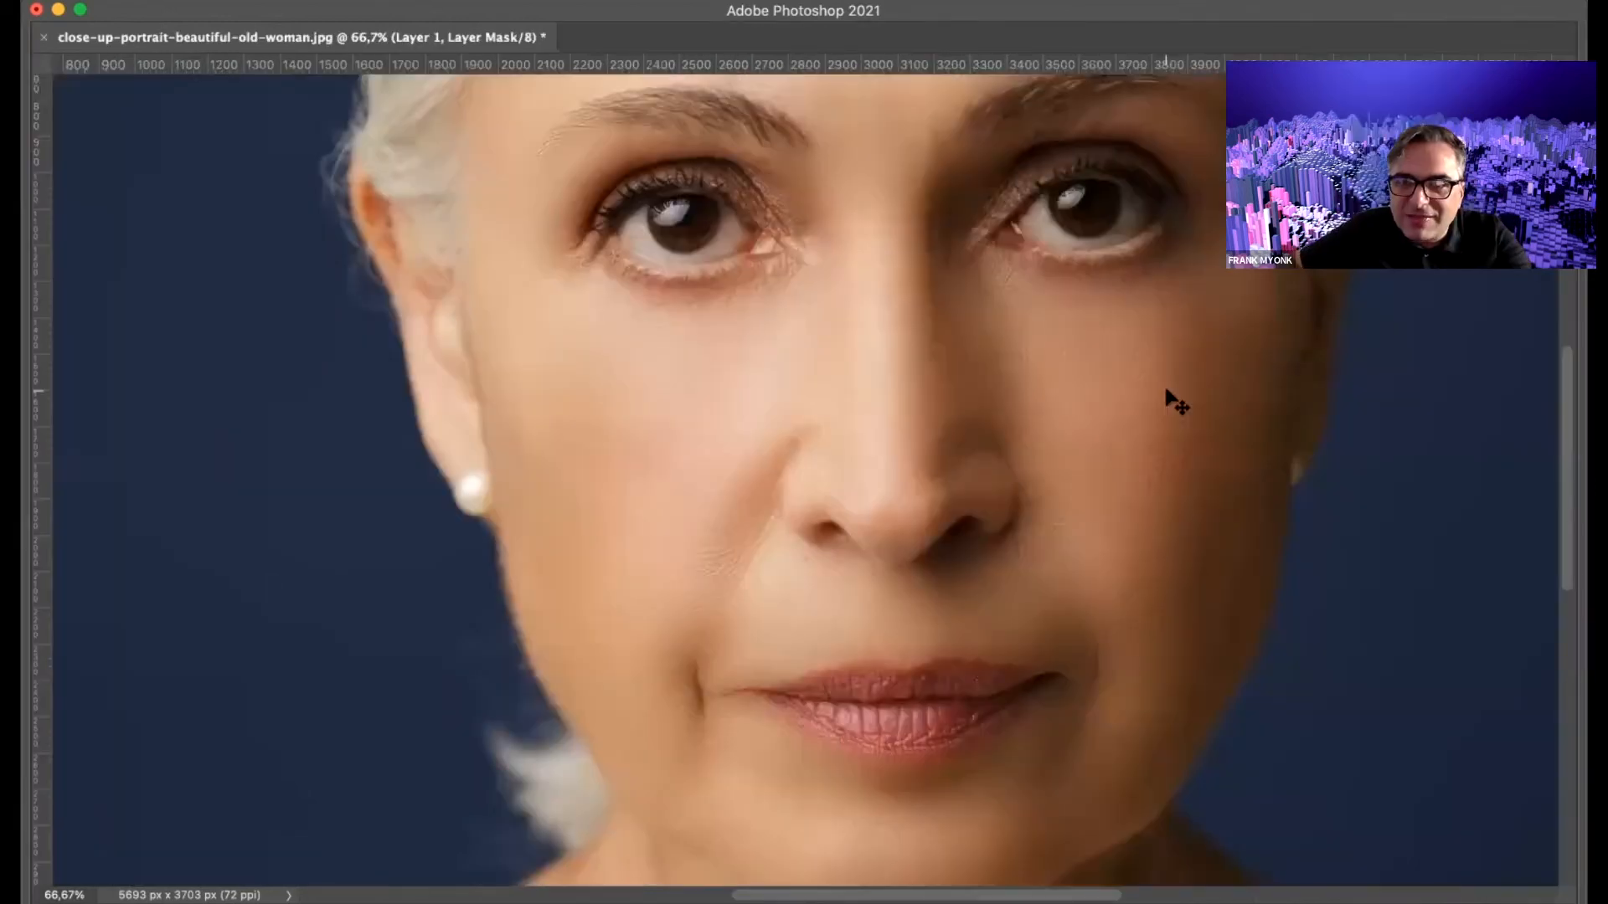
scroll(1167, 390, up, 2)
scroll(1167, 390, down, 5)
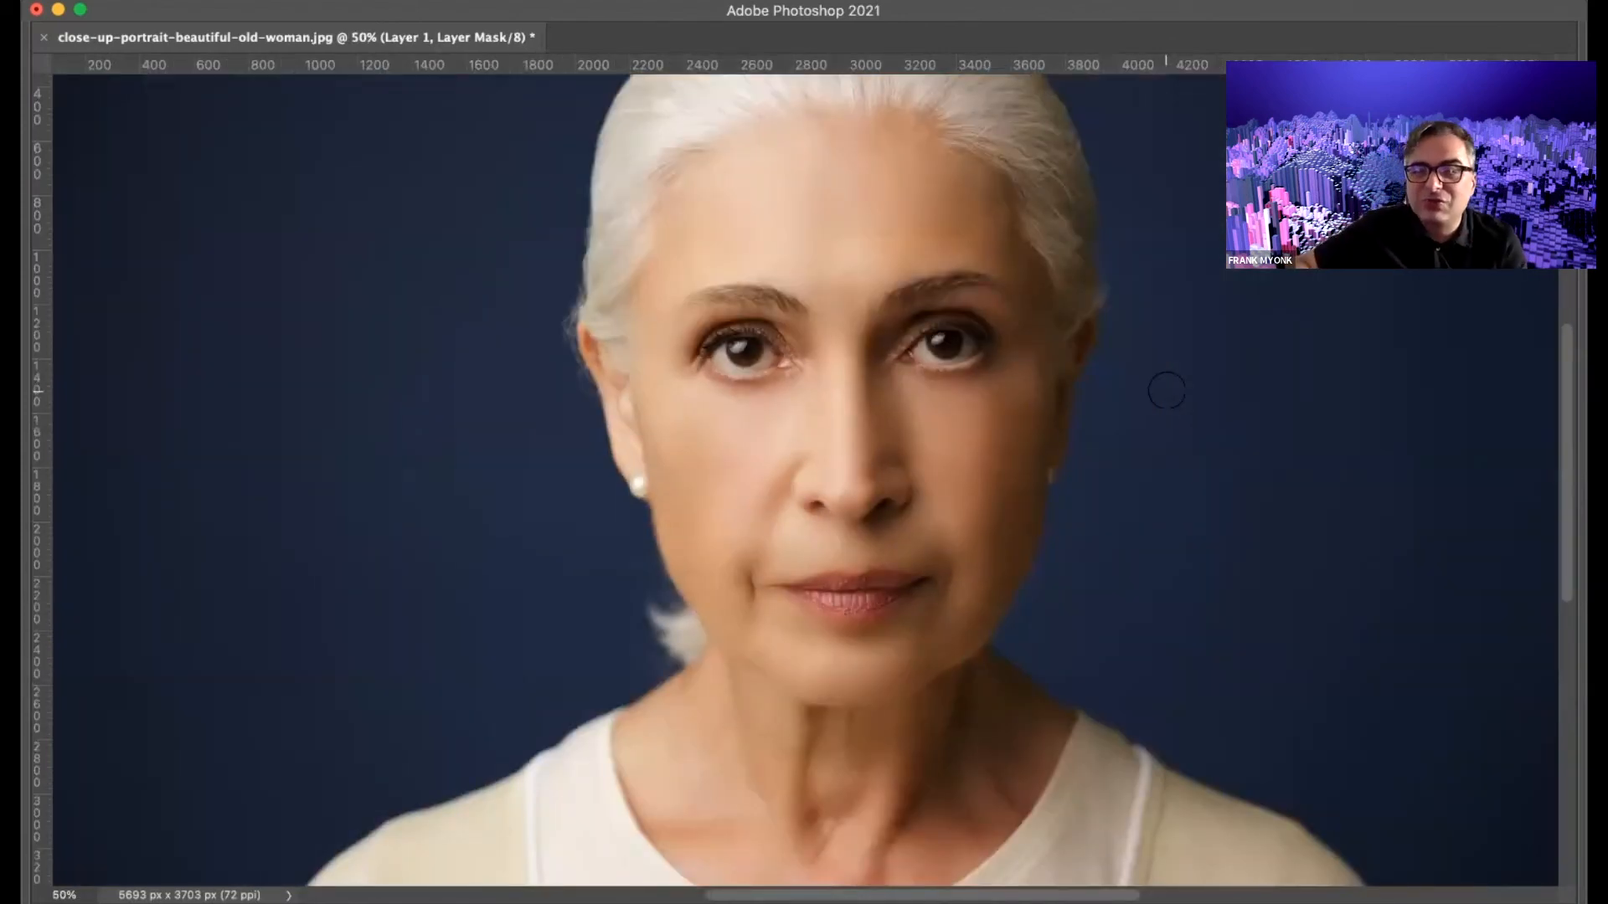
key(Tab)
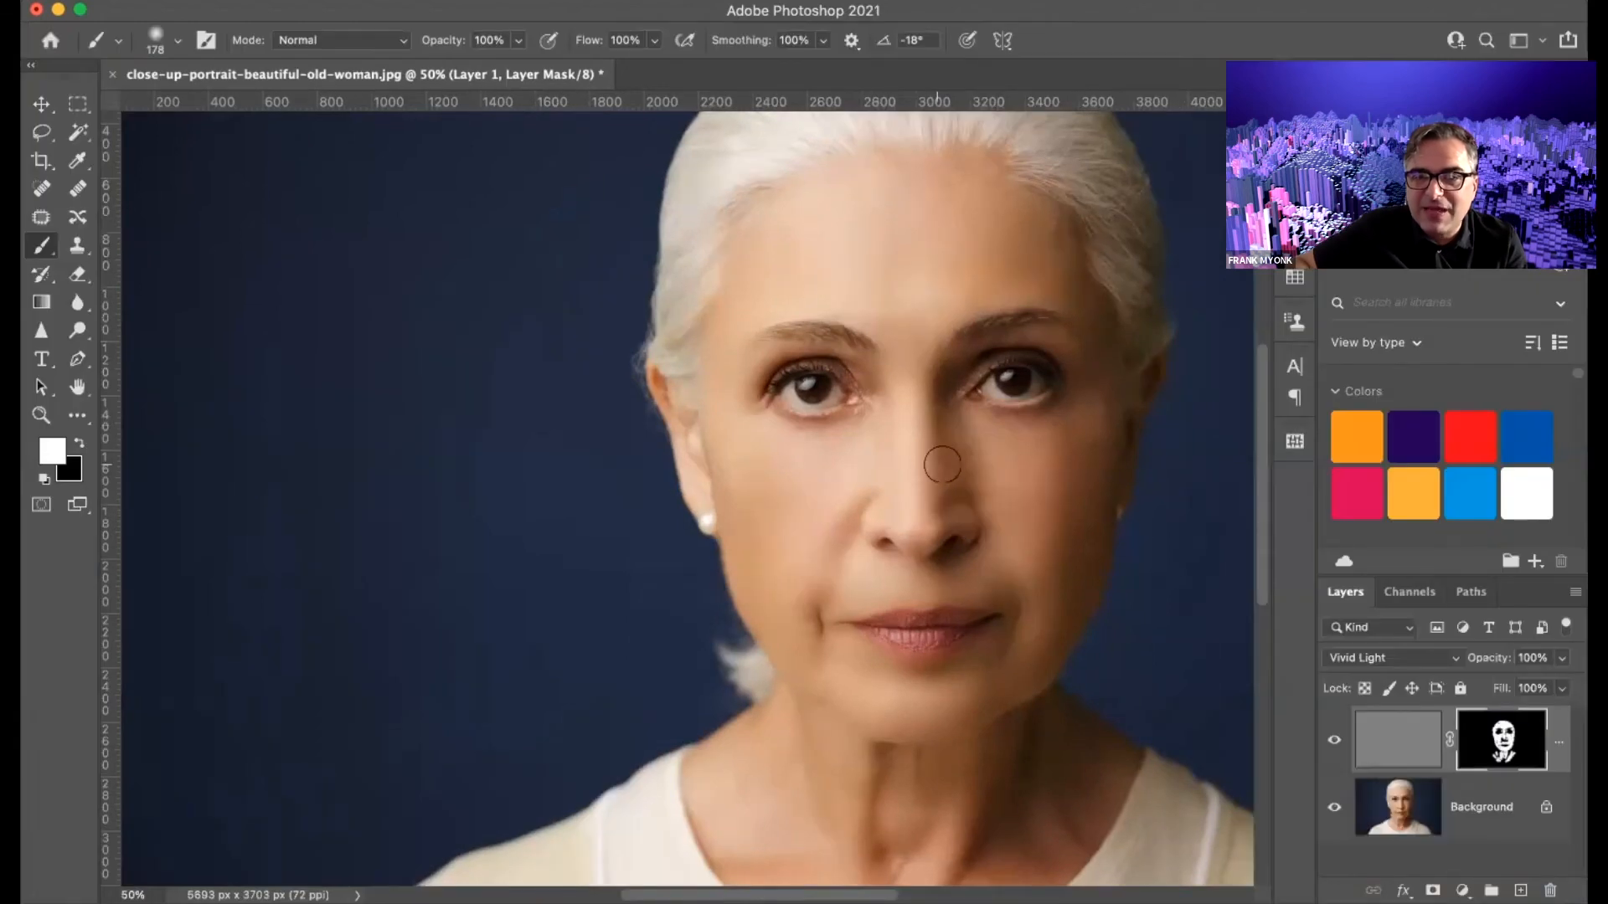
drag(942, 452, 869, 474)
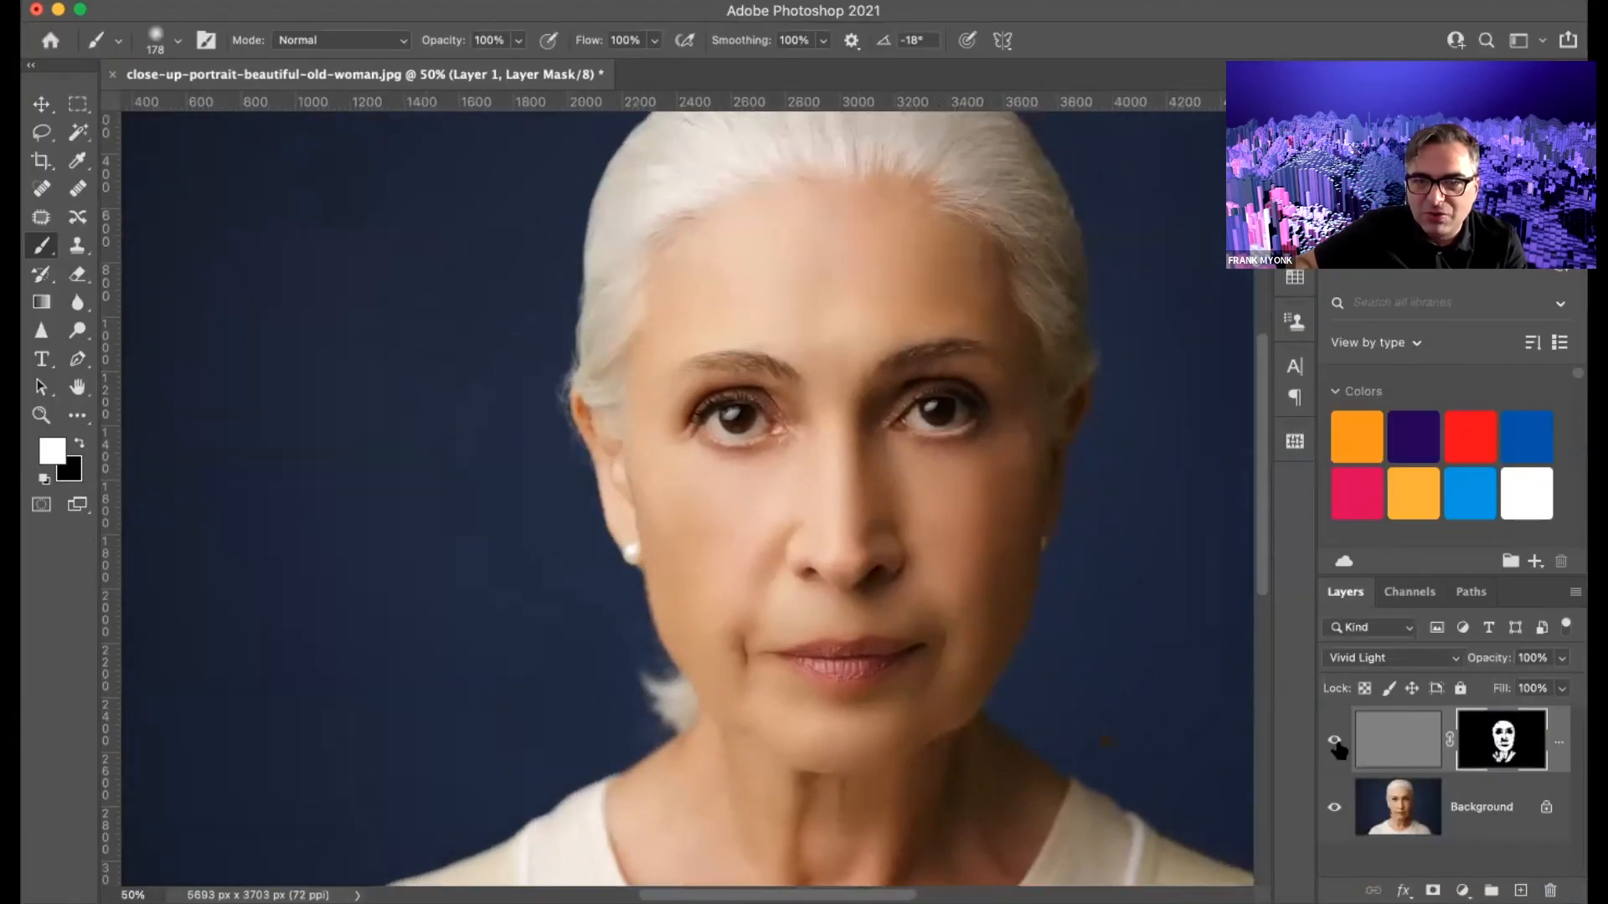
- Hide the smoothing layer and examine the original skin texture of the cheeks and nose up close
click(1336, 744)
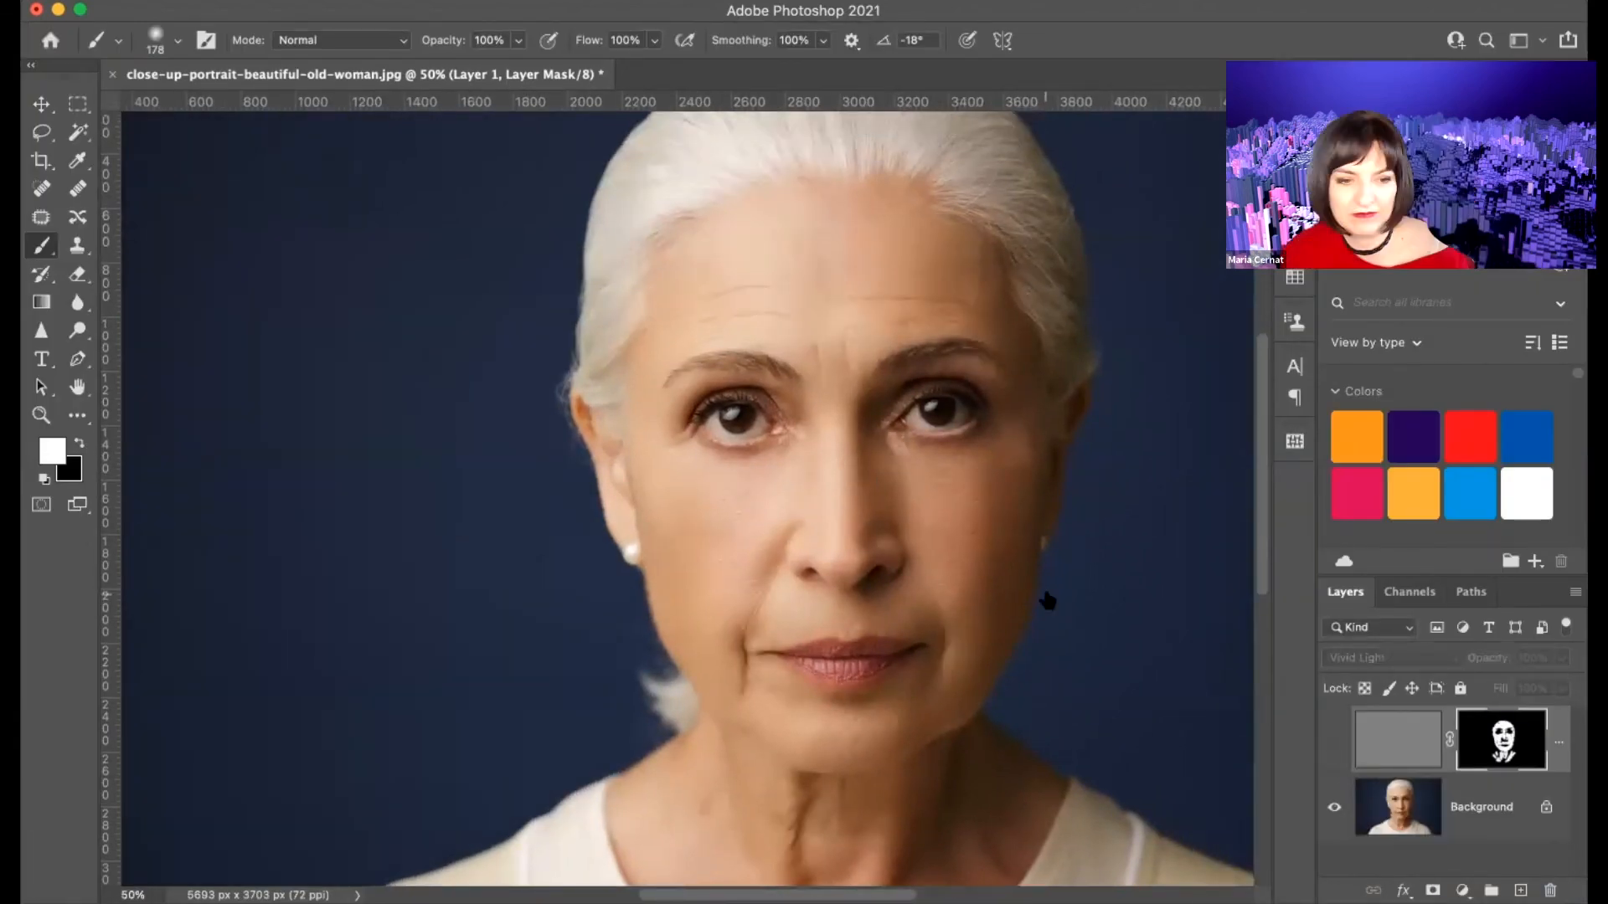
key(super+plus)
scroll(369, 488, right, 10)
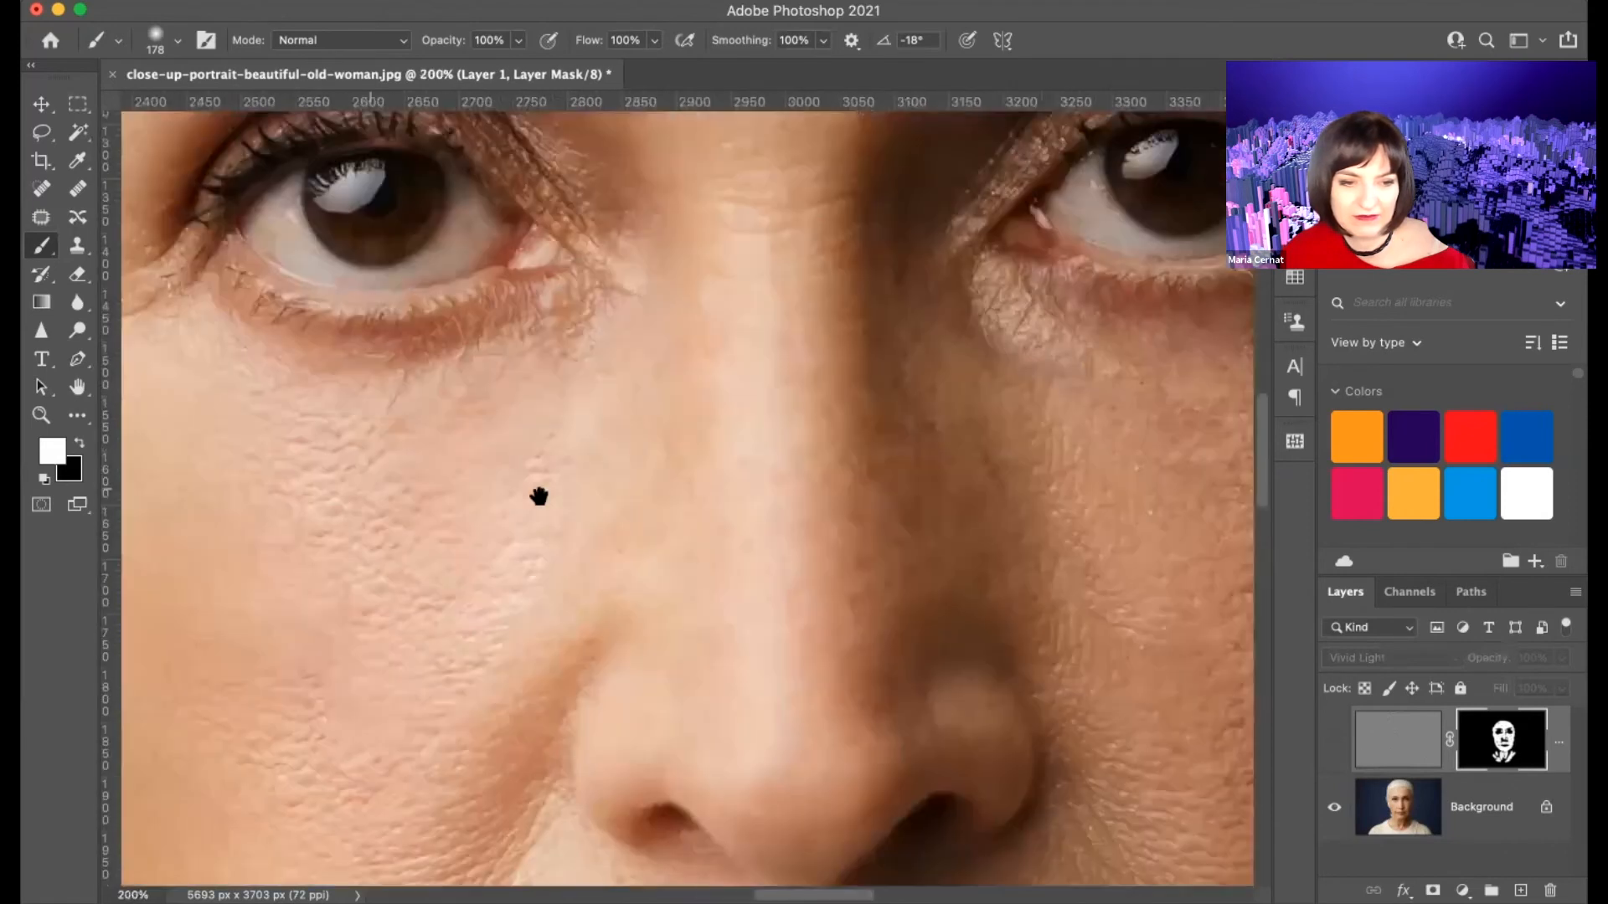
key(super+minus)
key(super+minus)
key(super+minus)
key(super+minus)
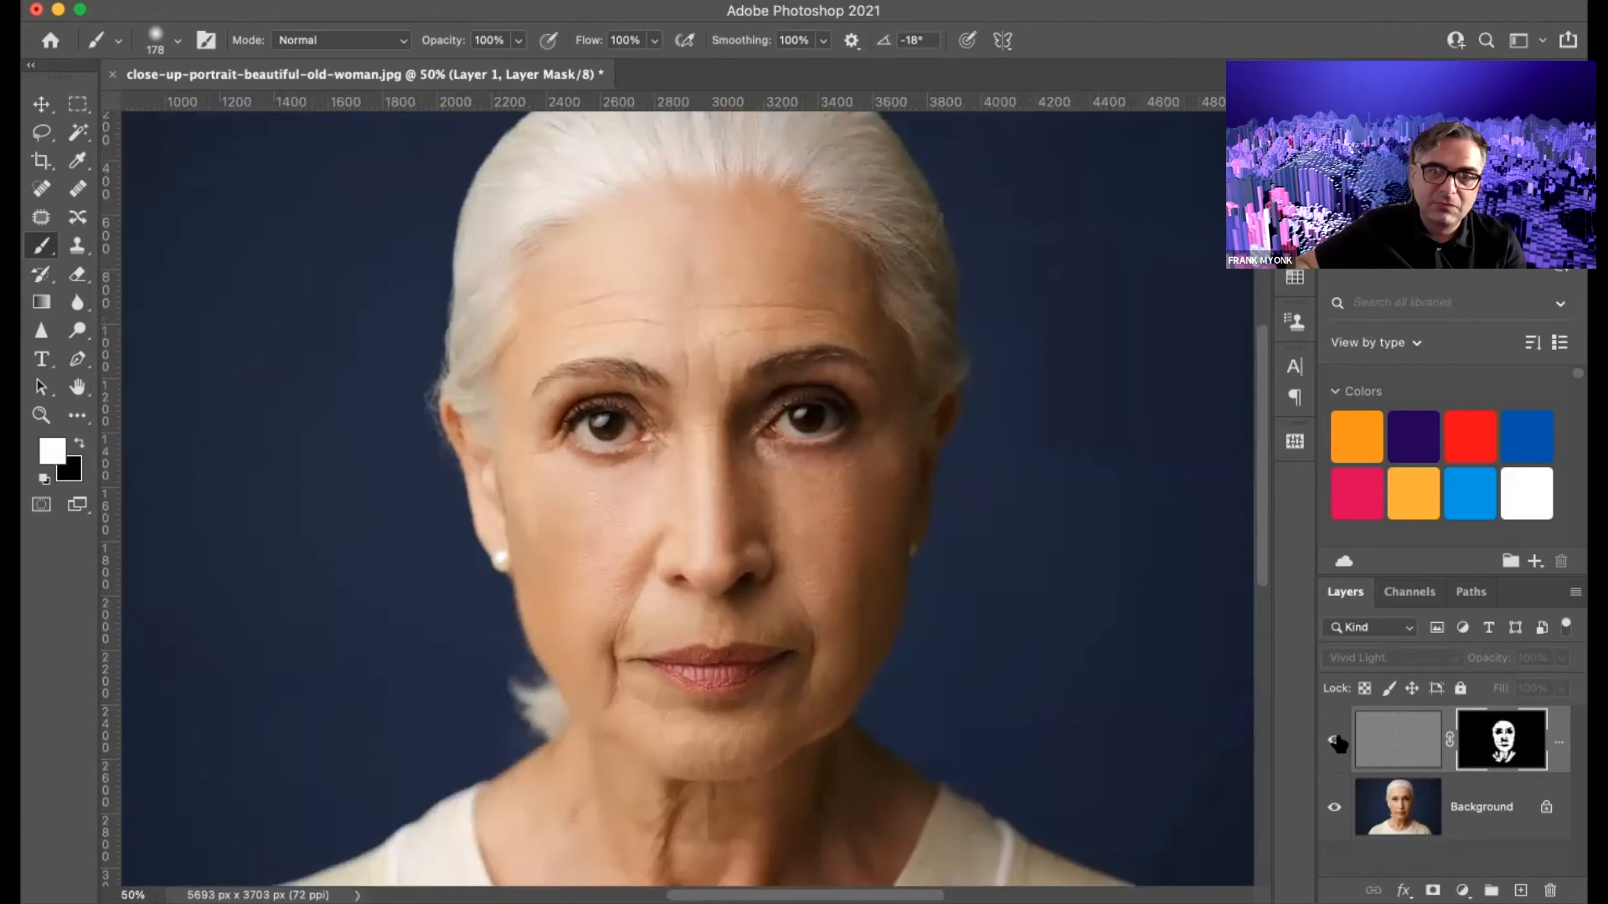
- Show the smoothing layer again, lower its Fill to 73%, and check the skin texture up close
click(1335, 741)
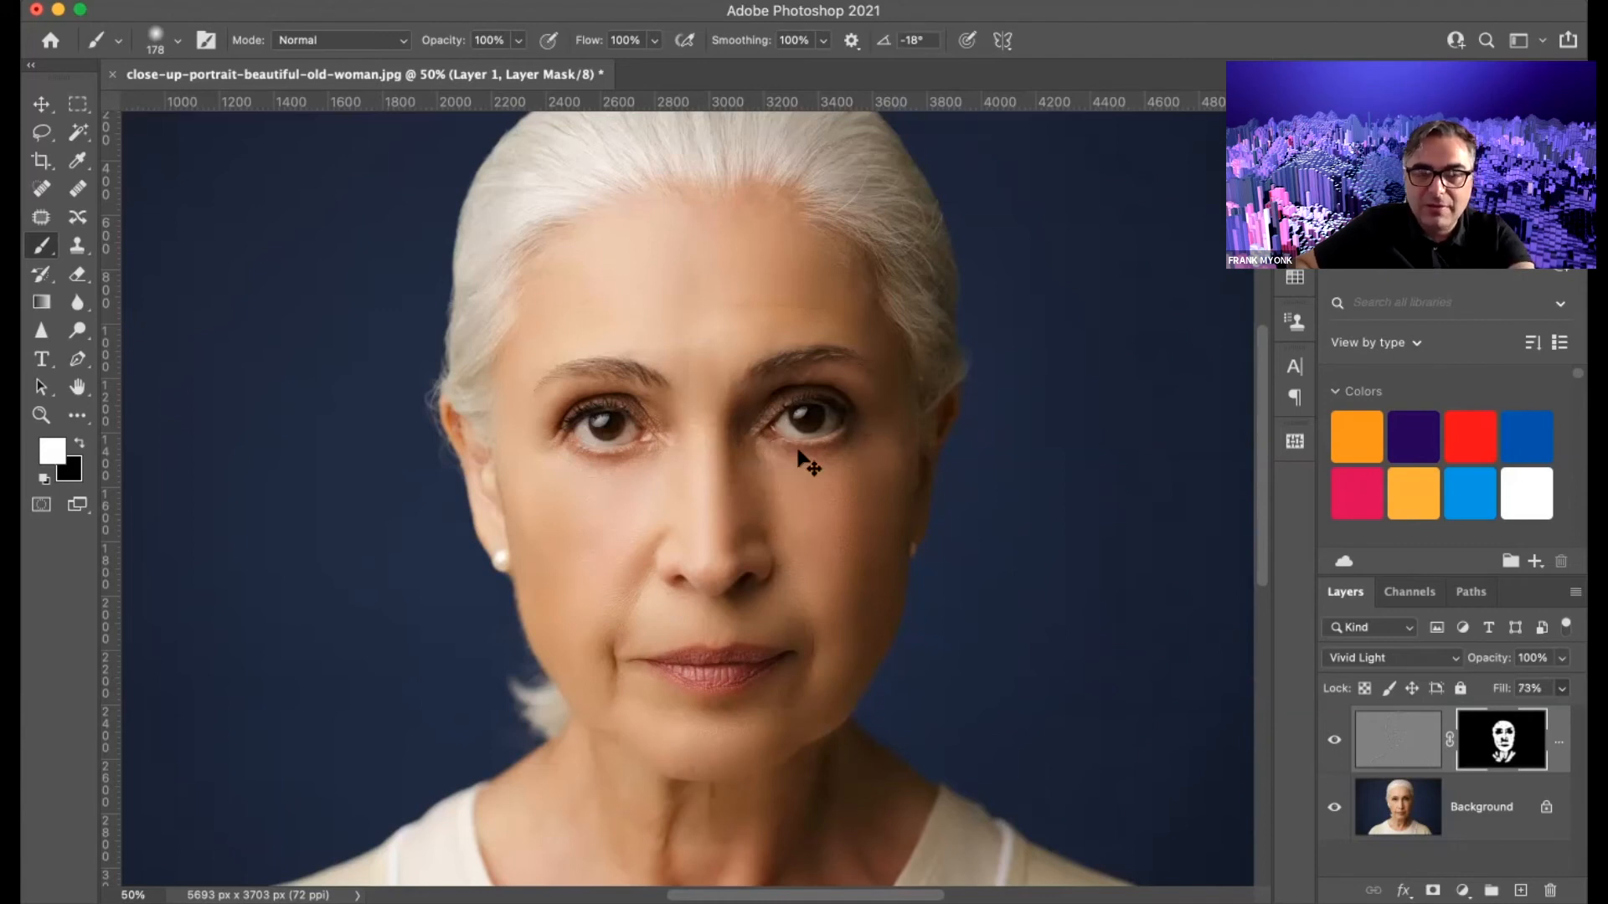
key(super+plus)
key(super+plus)
key(super+plus)
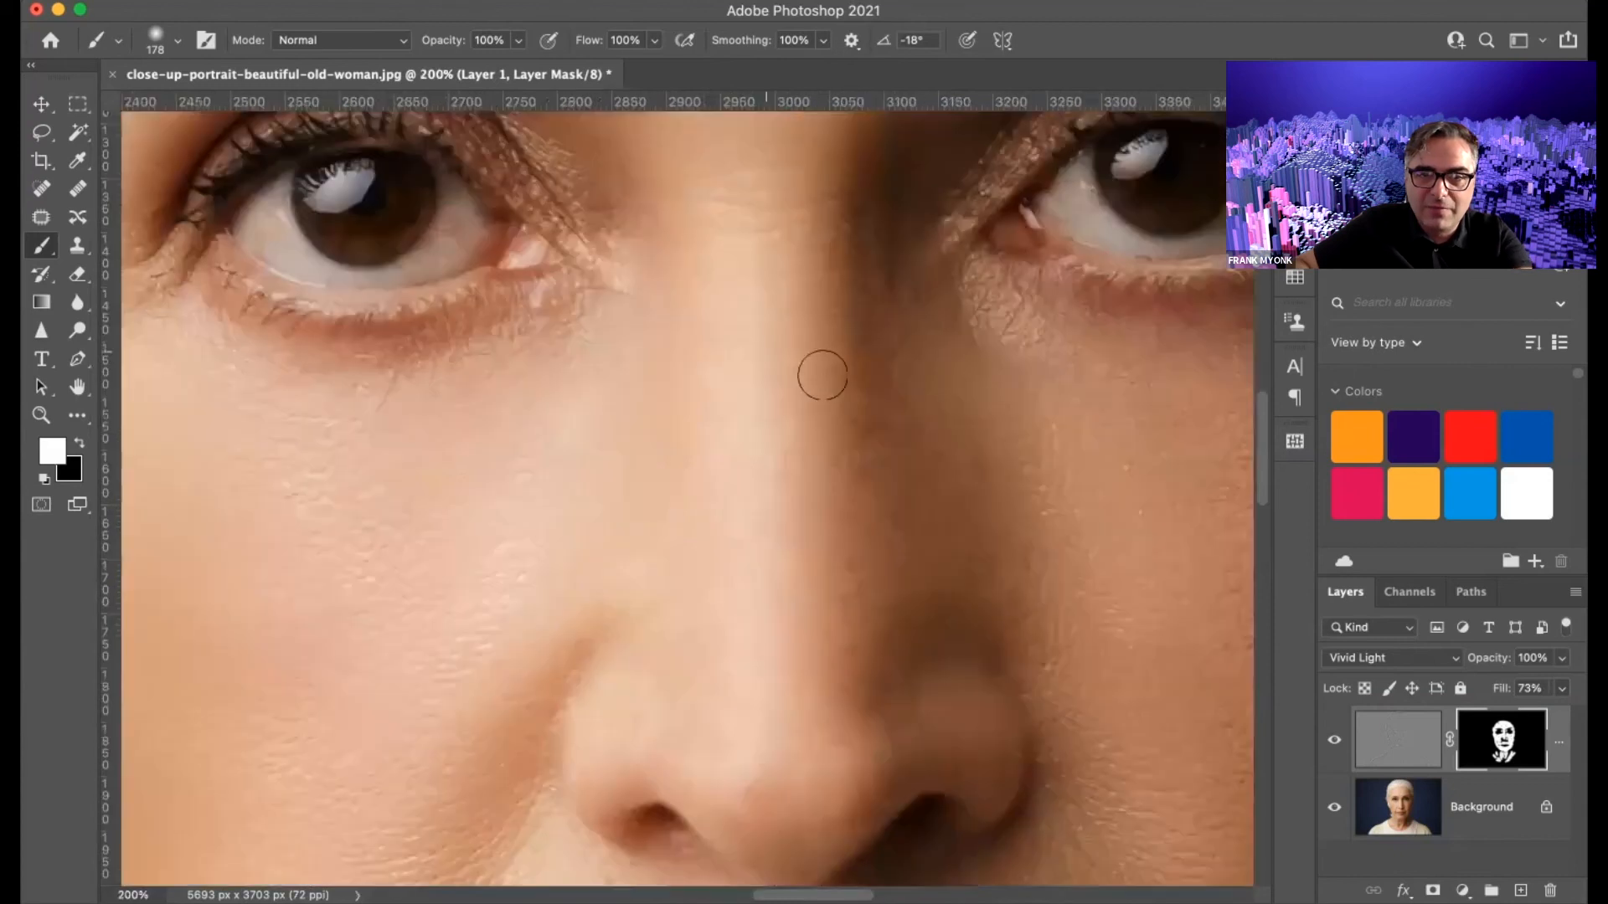
key(super+minus)
key(super+minus)
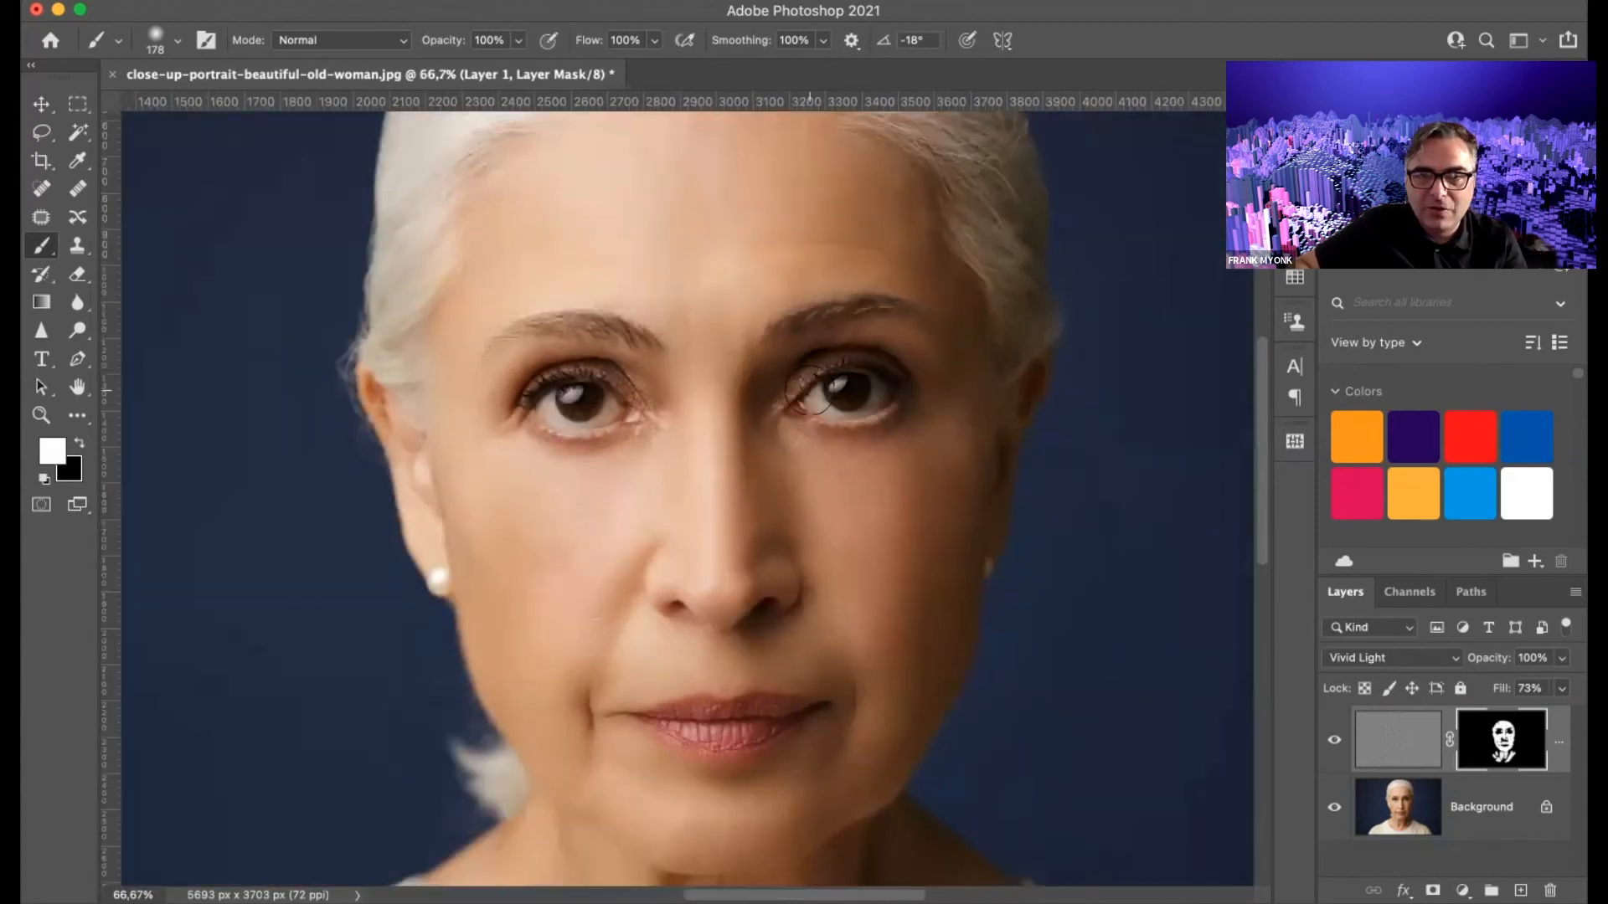
key(Tab)
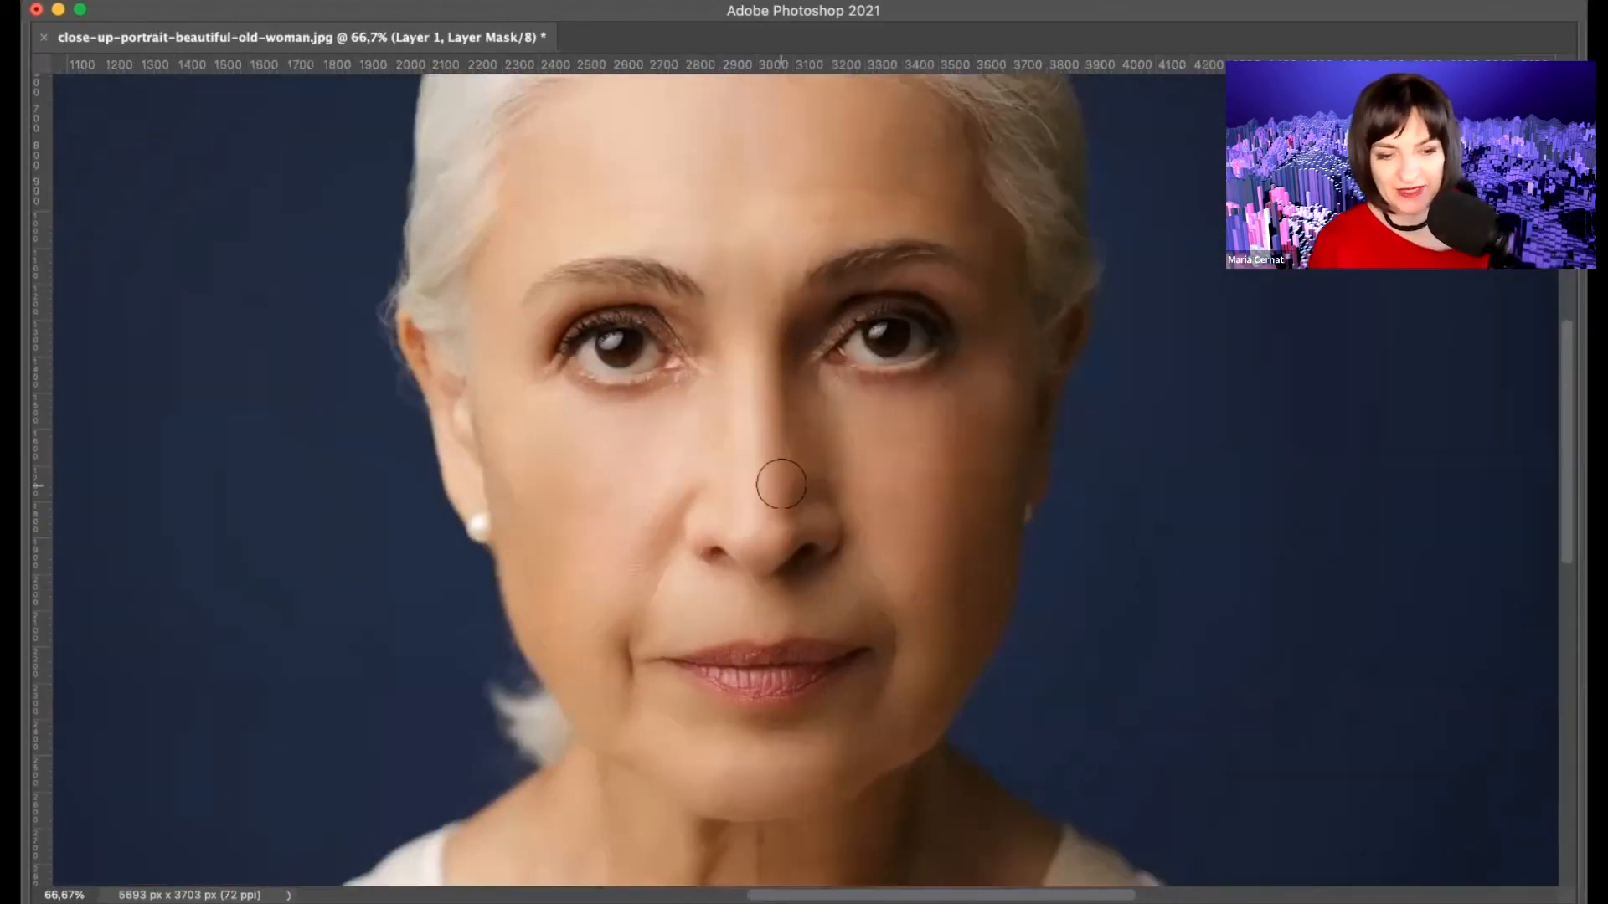
key(Tab)
- Open the portrait in the Liquify filter and set the Nose Height to -6
key(shift+super+x)
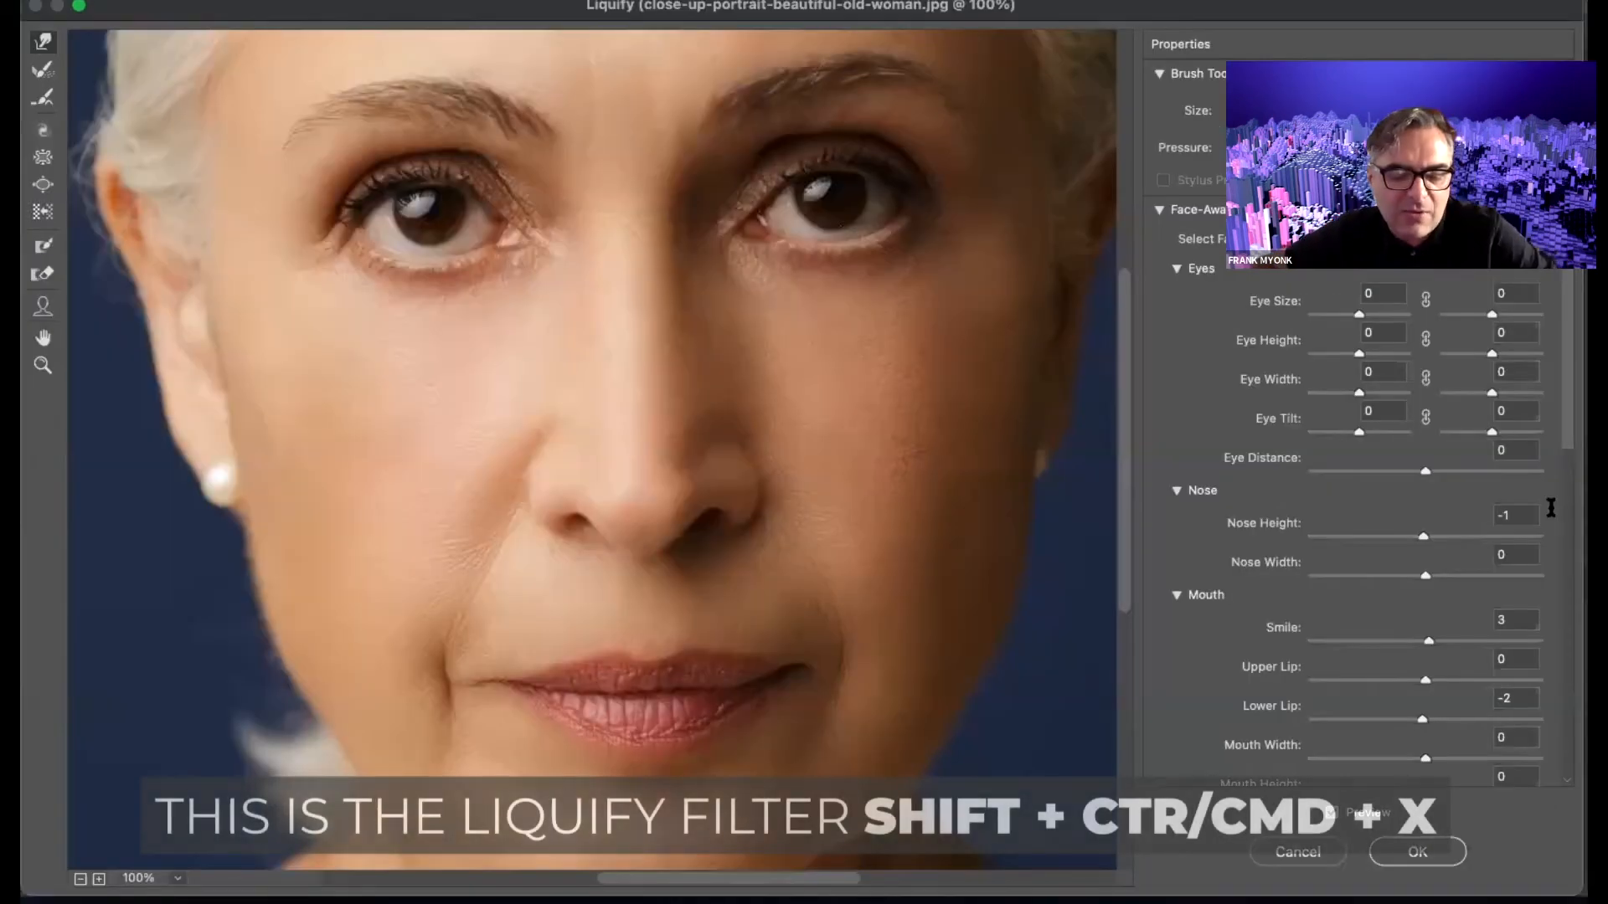
key(super+minus)
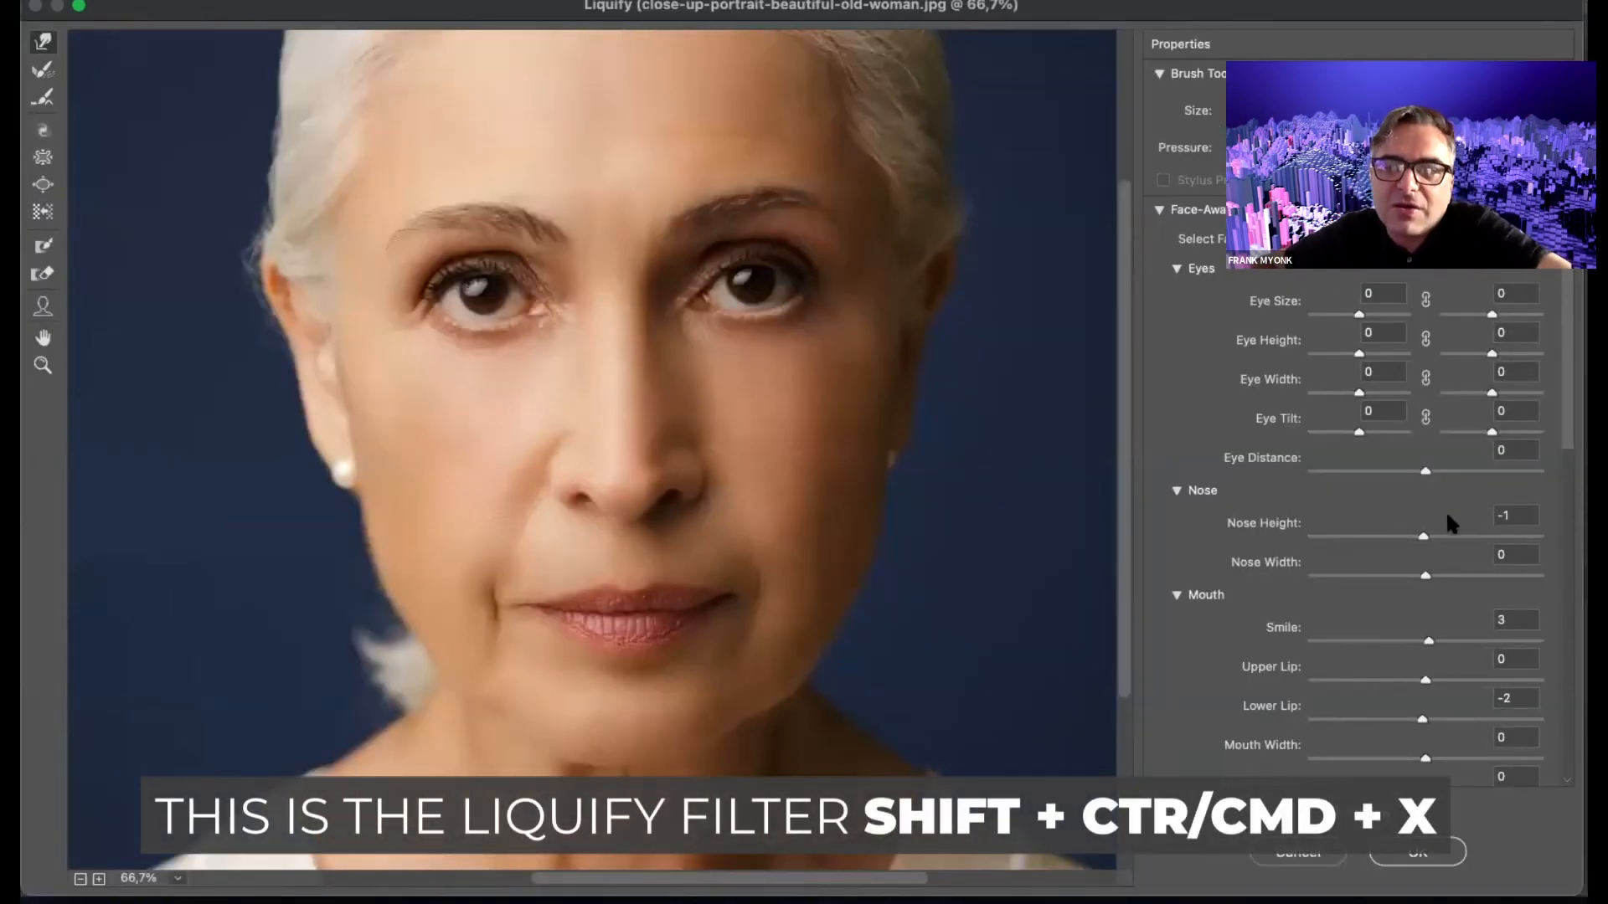
drag(1422, 534, 1533, 534)
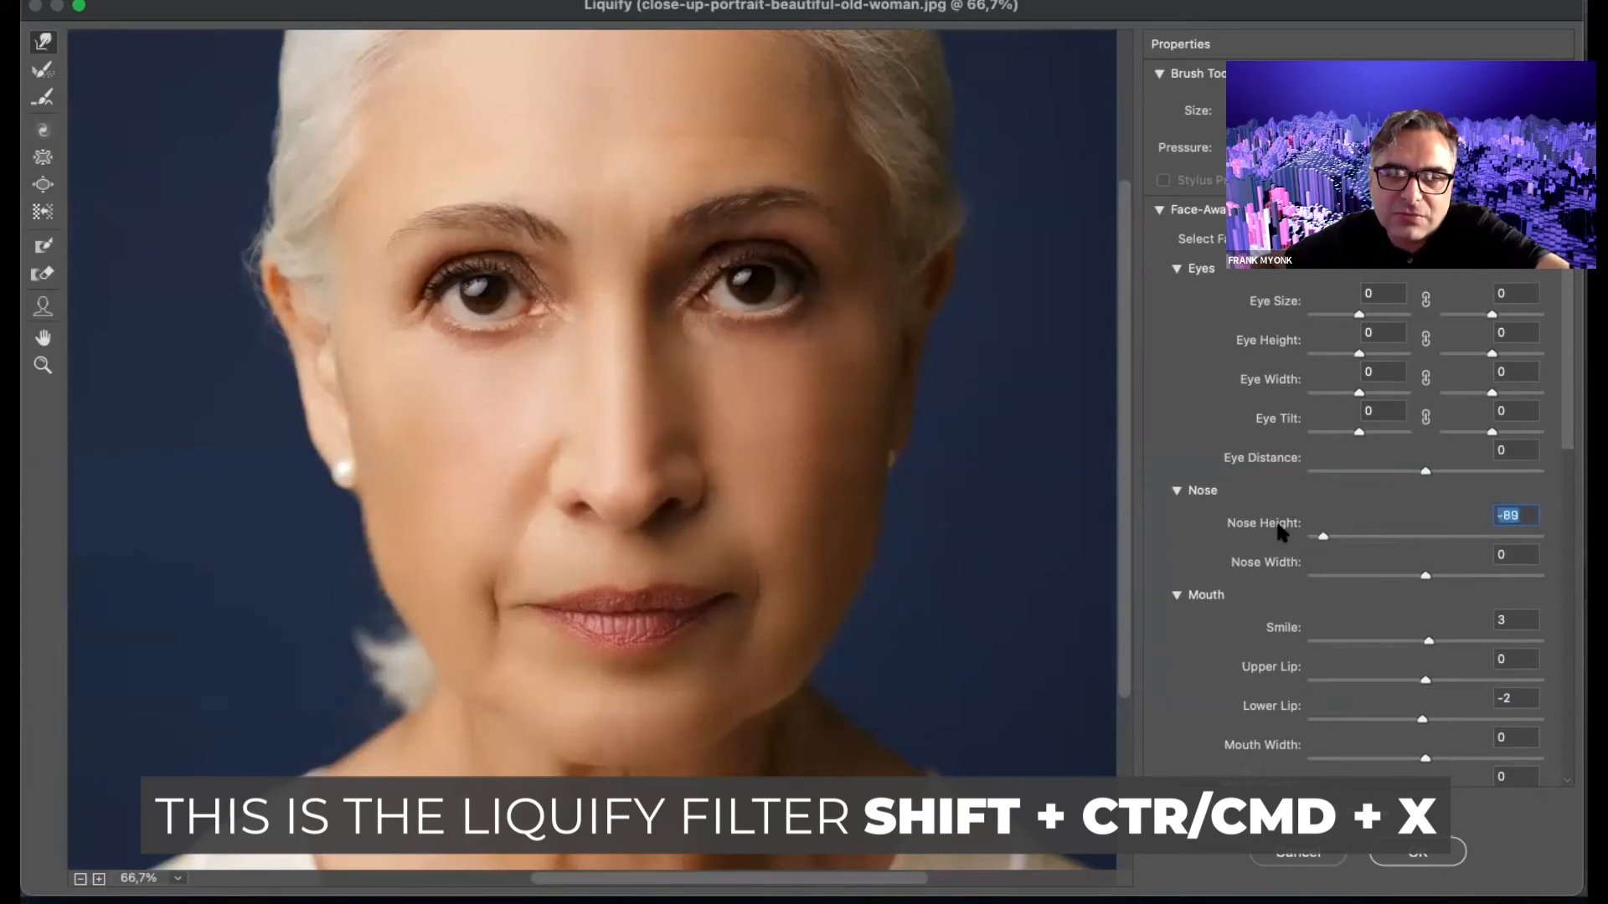
drag(1537, 536, 1419, 536)
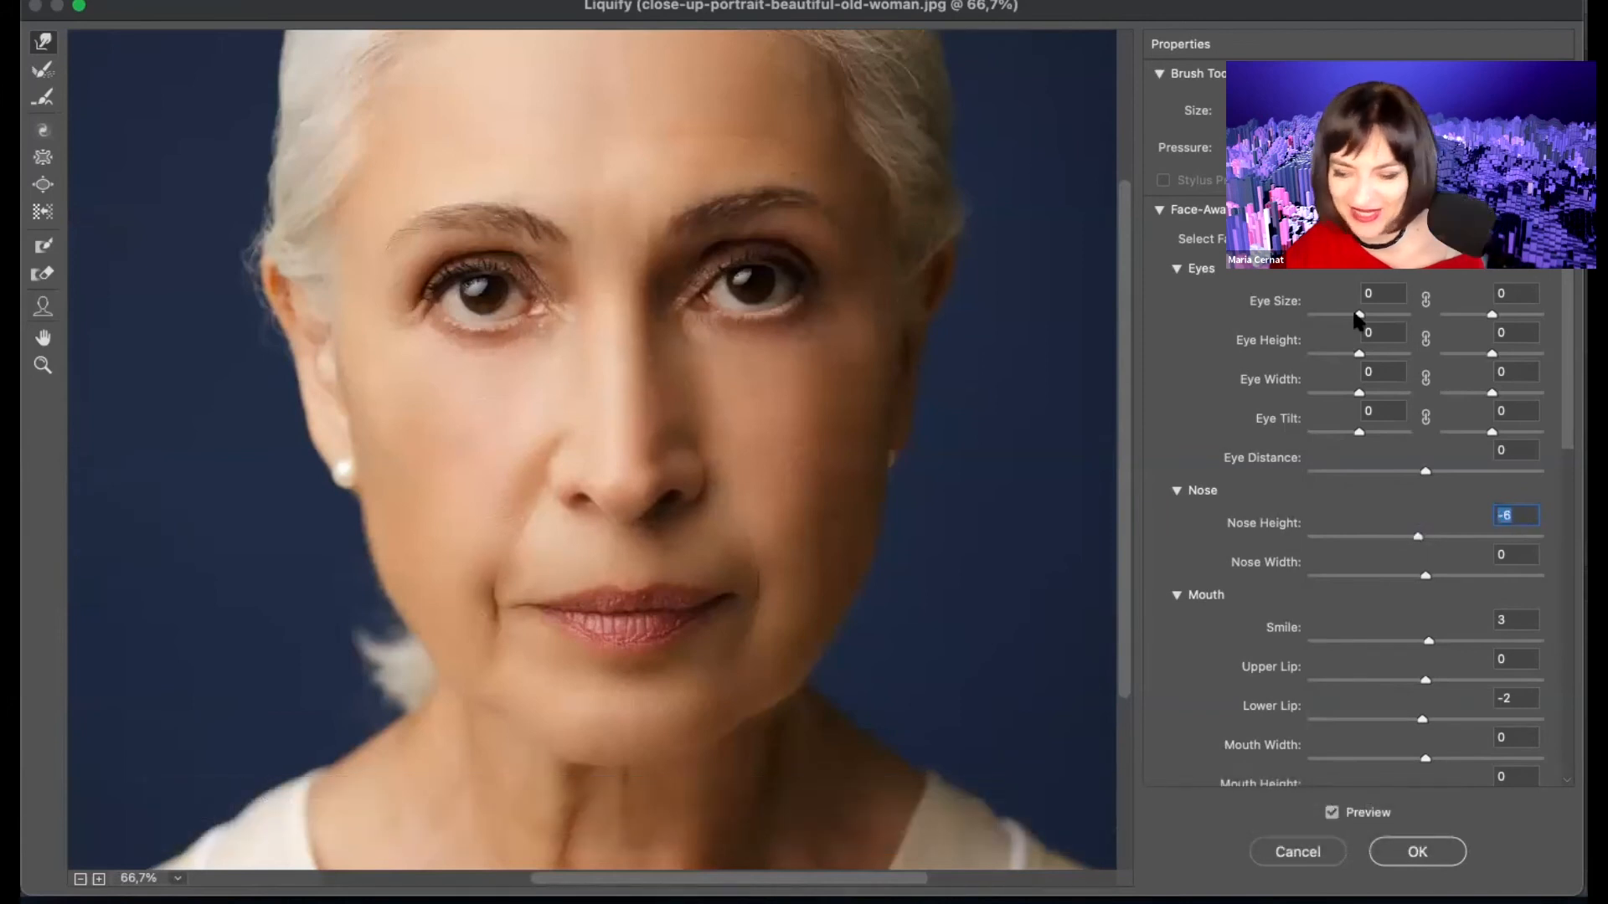
- Set the Eye Tilt to 100 for the left eye and -100 for the right eye in the Liquify filter
drag(1359, 432, 1412, 455)
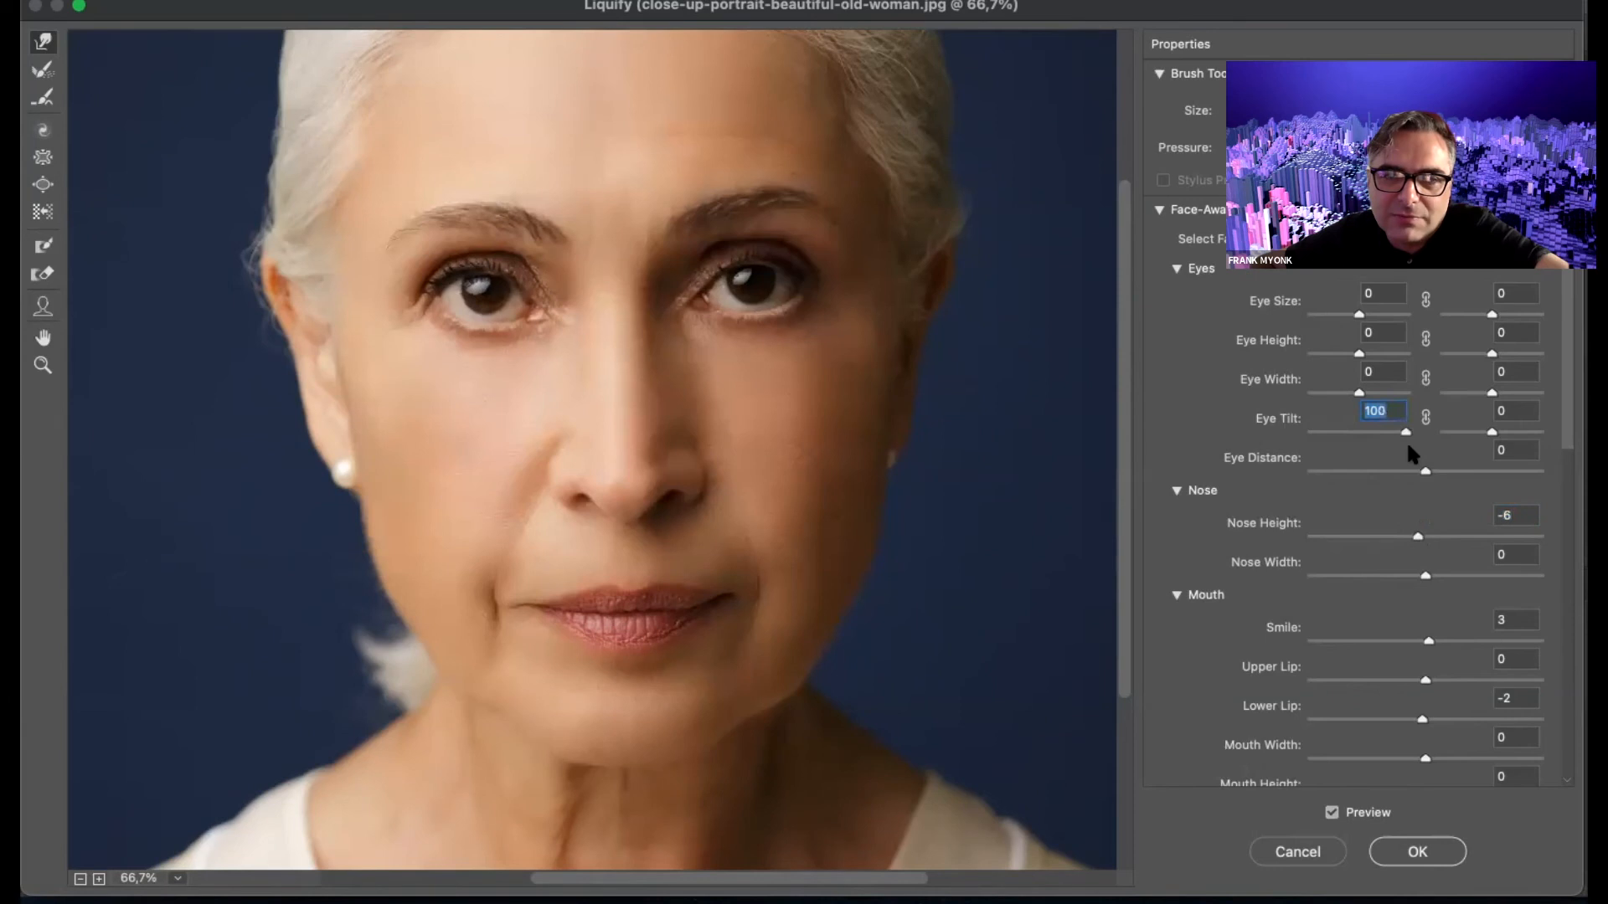
key(Tab)
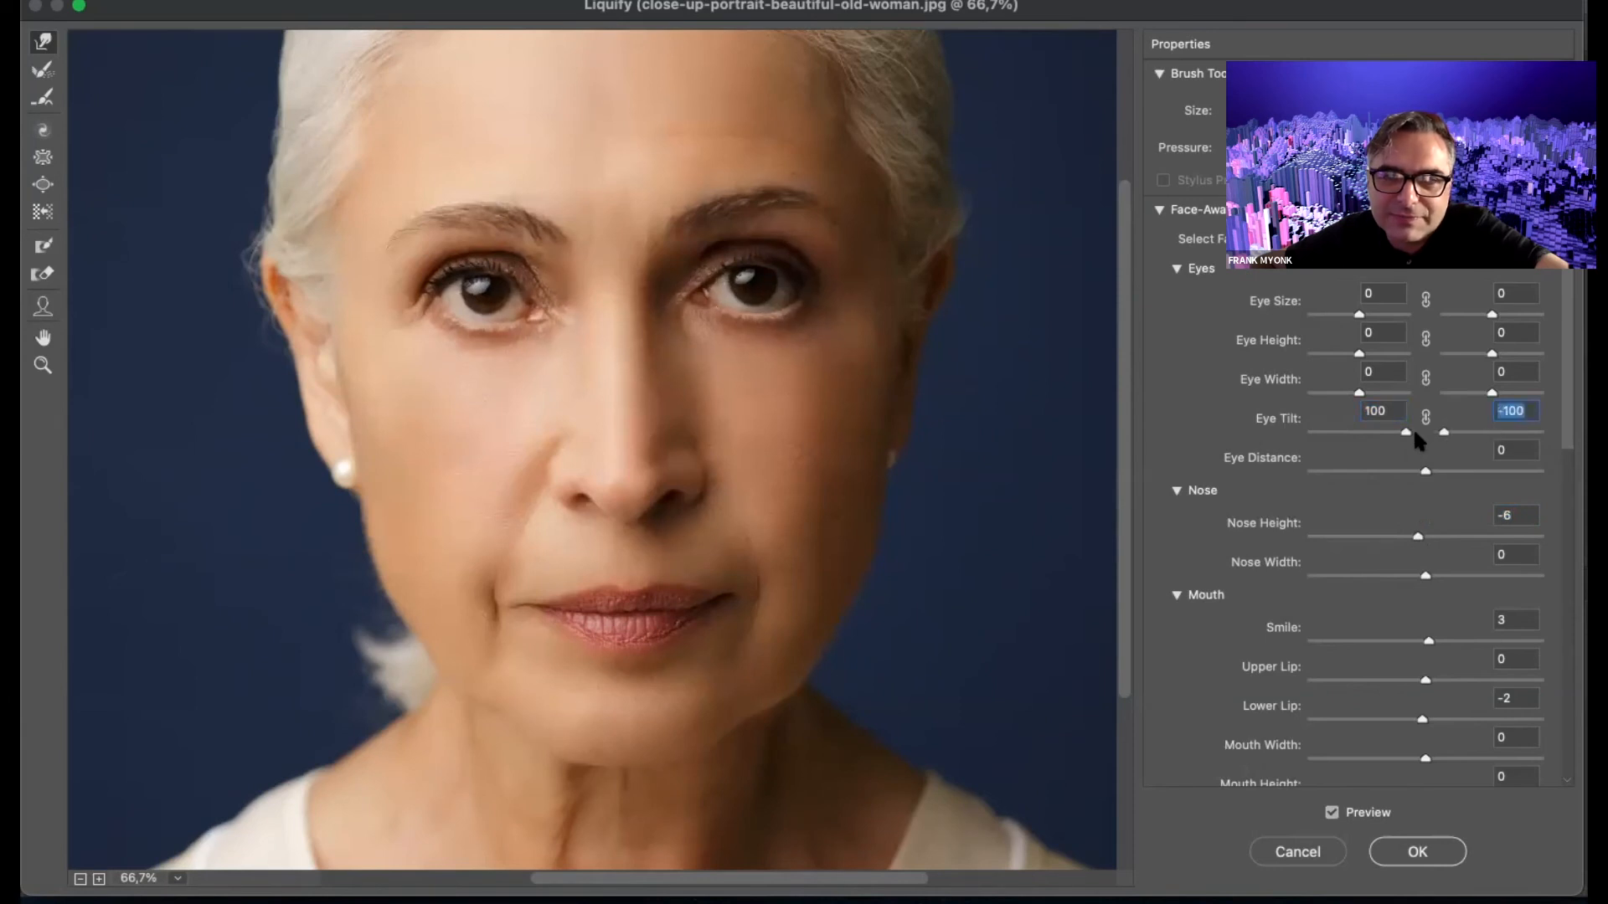
- Set the right eye's Eye Tilt to 100 in the Liquify filter
text(100)
key(Return)
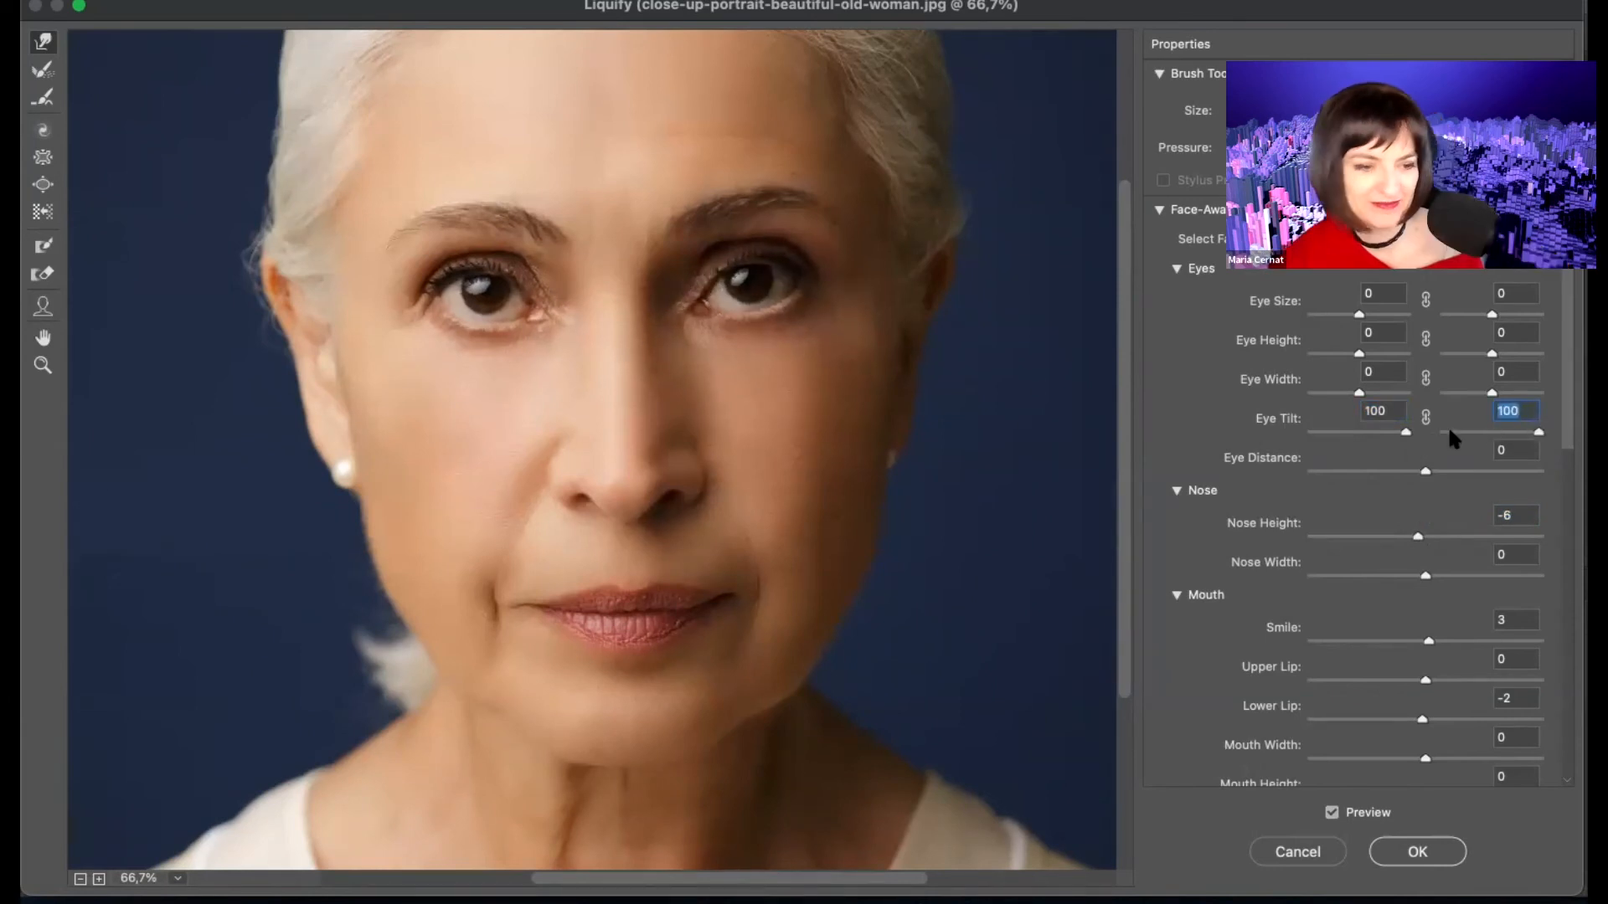
click(1409, 431)
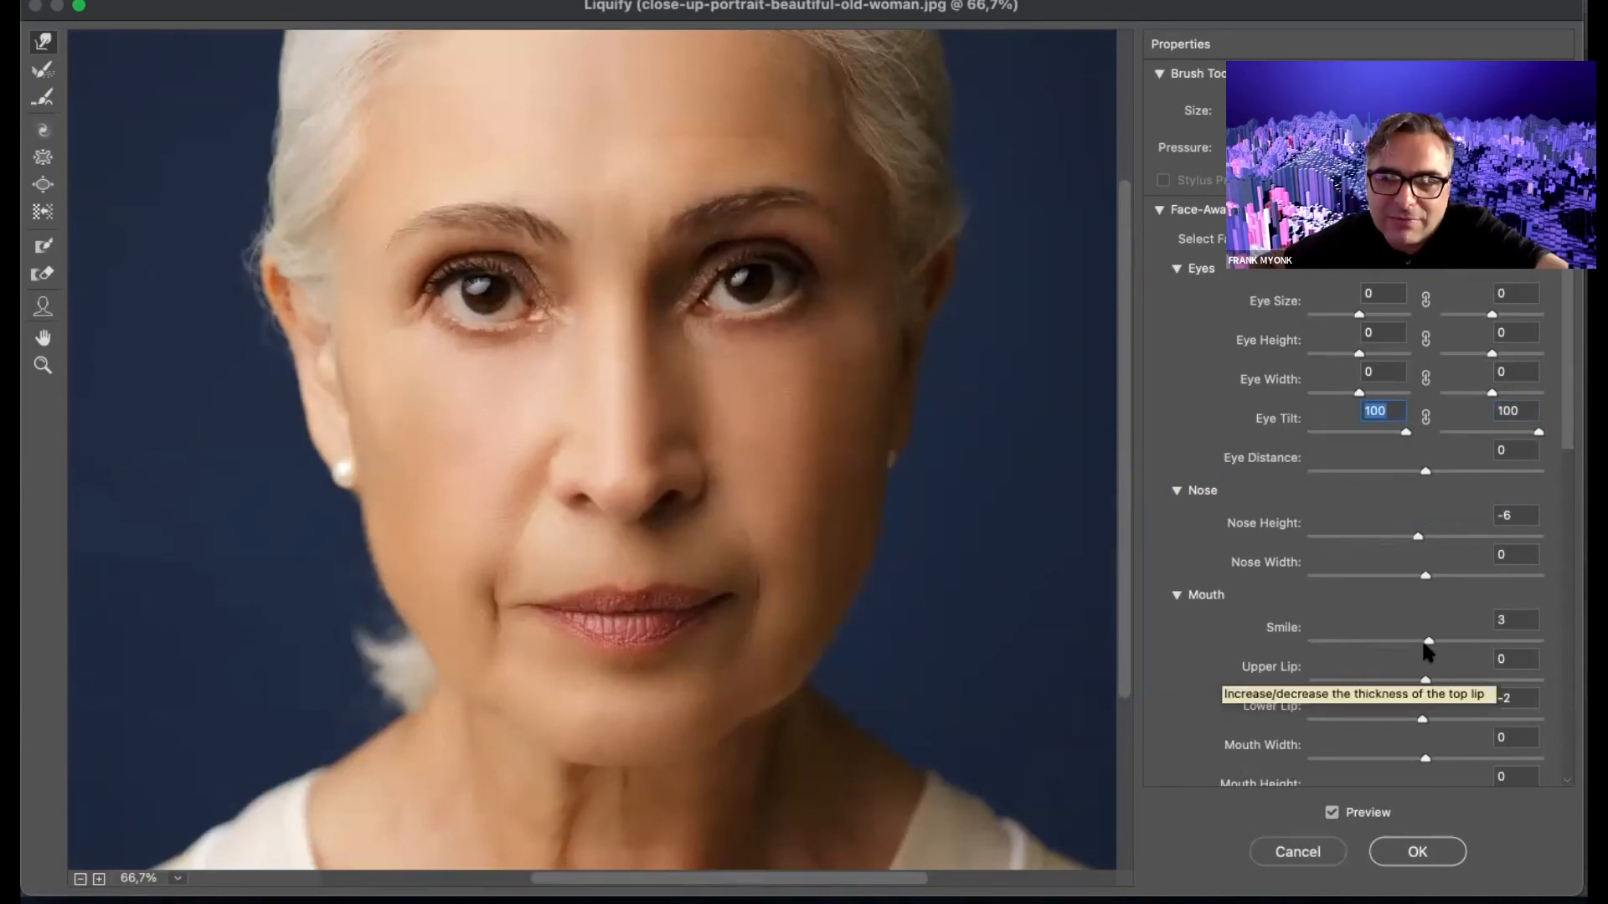
- Set the mouth's Smile to 9 and Mouth Width to -67 in the Liquify filter
click(1512, 641)
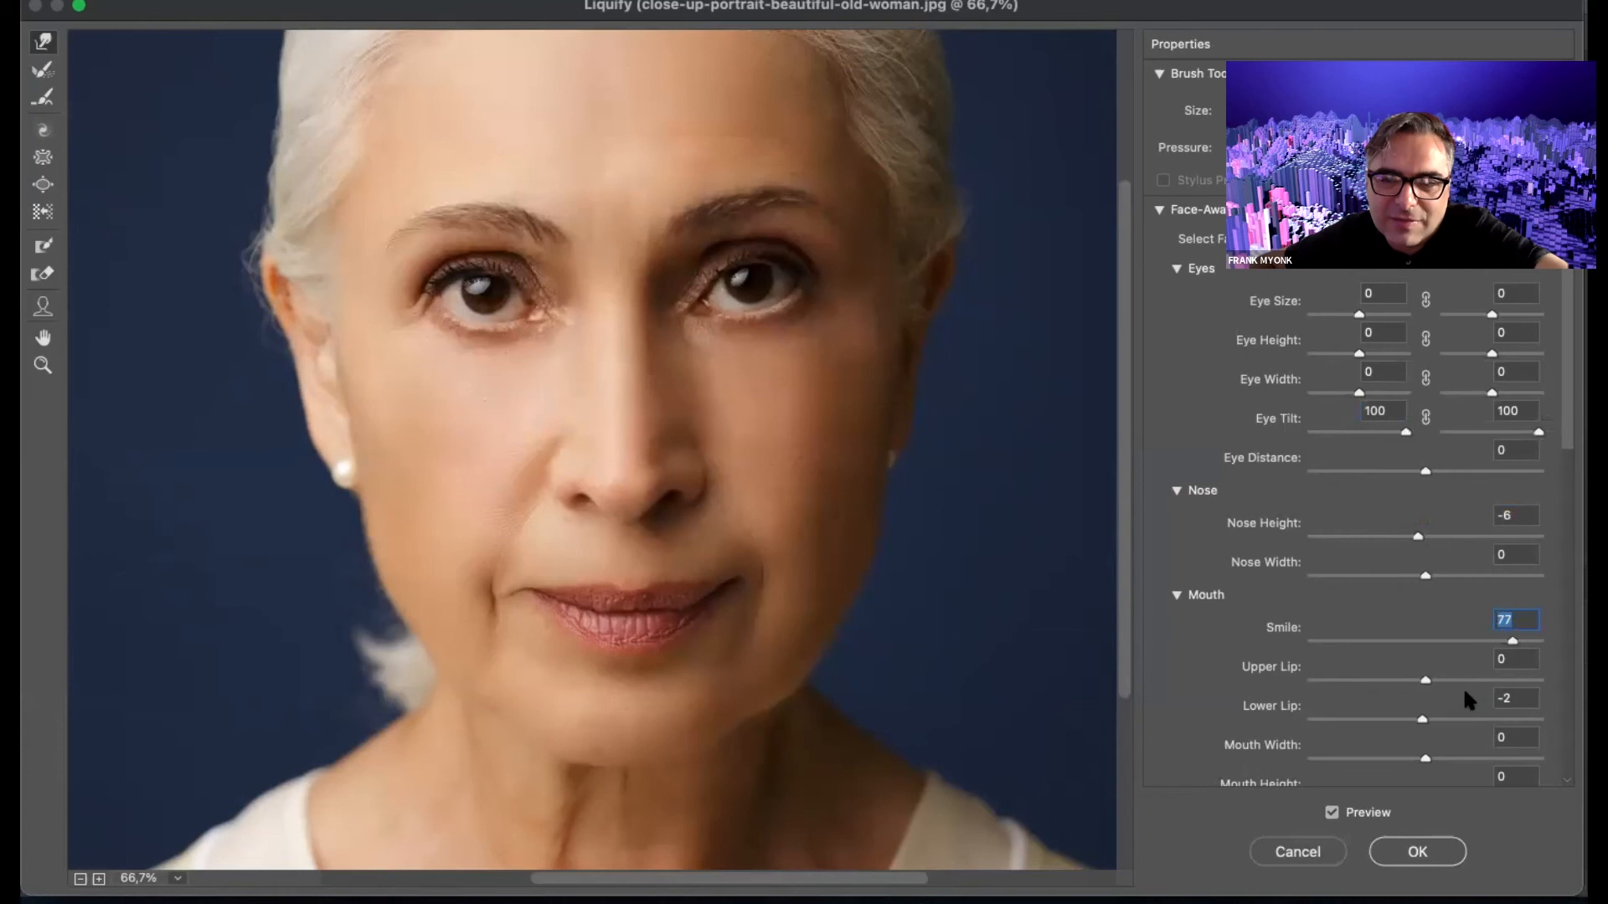
drag(1351, 638, 1434, 646)
drag(1424, 758, 1529, 758)
drag(1369, 742, 1243, 747)
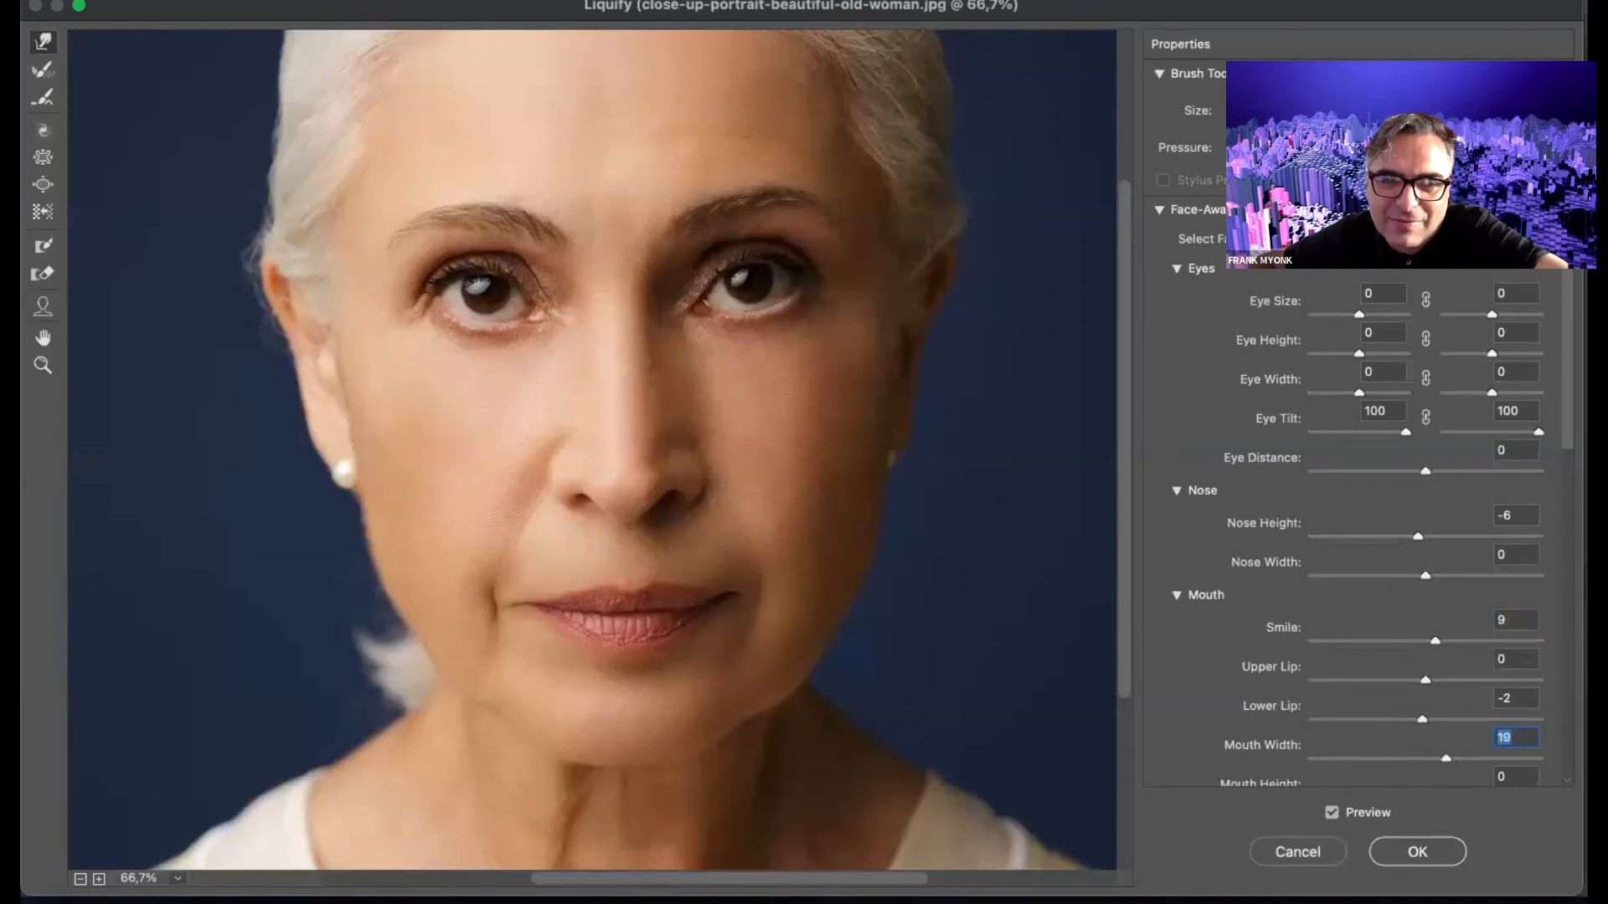
drag(1317, 745, 1365, 749)
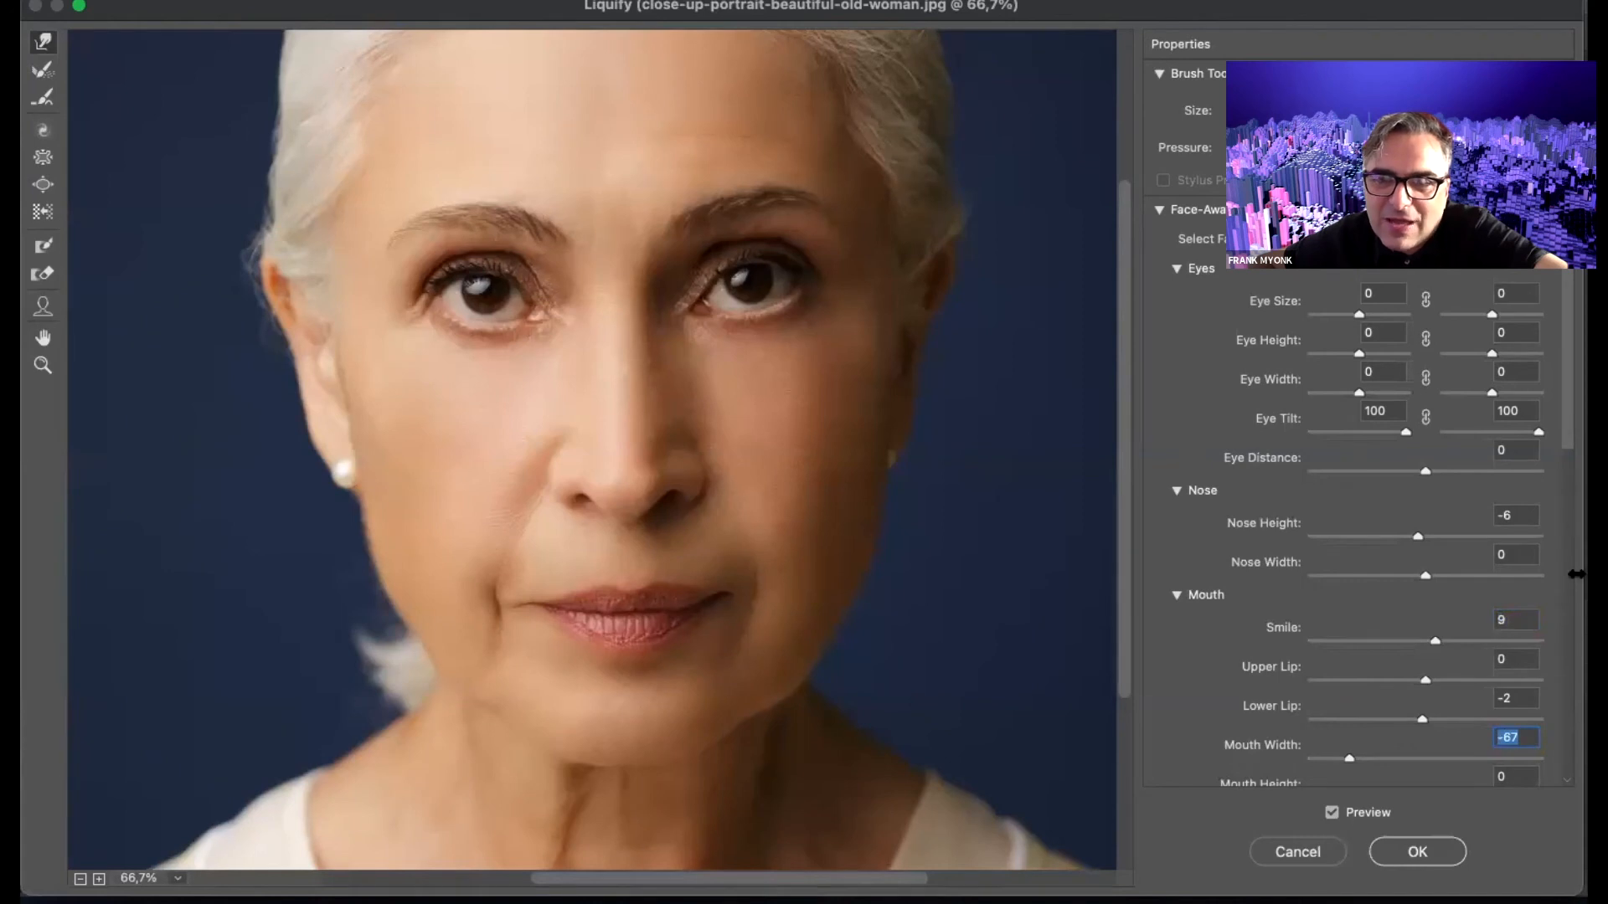
- Set the face shape's Jawline to 2 and Face Width to -4
scroll(1575, 581, down, 5)
scroll(1575, 580, down, 2)
mouse_move(1414, 645)
mouse_down()
mouse_move(1460, 646)
mouse_move(1393, 650)
mouse_move(1408, 645)
mouse_up()
mouse_move(1558, 647)
mouse_down()
mouse_move(1578, 645)
mouse_move(1232, 659)
mouse_move(1421, 645)
mouse_move(1565, 670)
mouse_up()
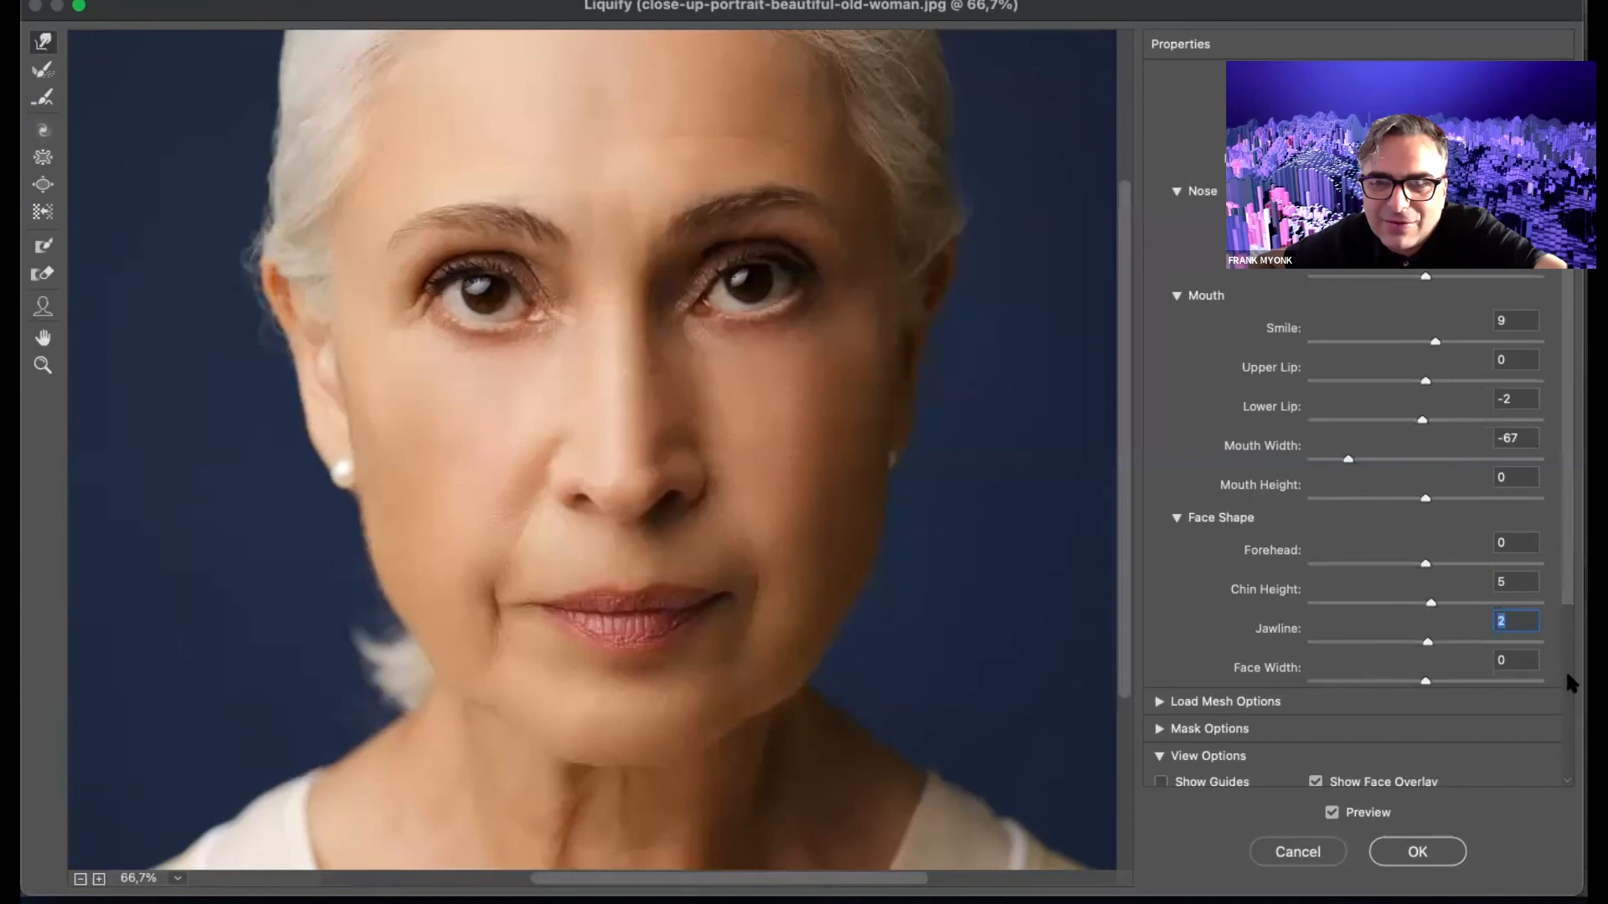
mouse_move(1445, 672)
mouse_down()
mouse_move(1185, 664)
mouse_move(1423, 674)
mouse_up()
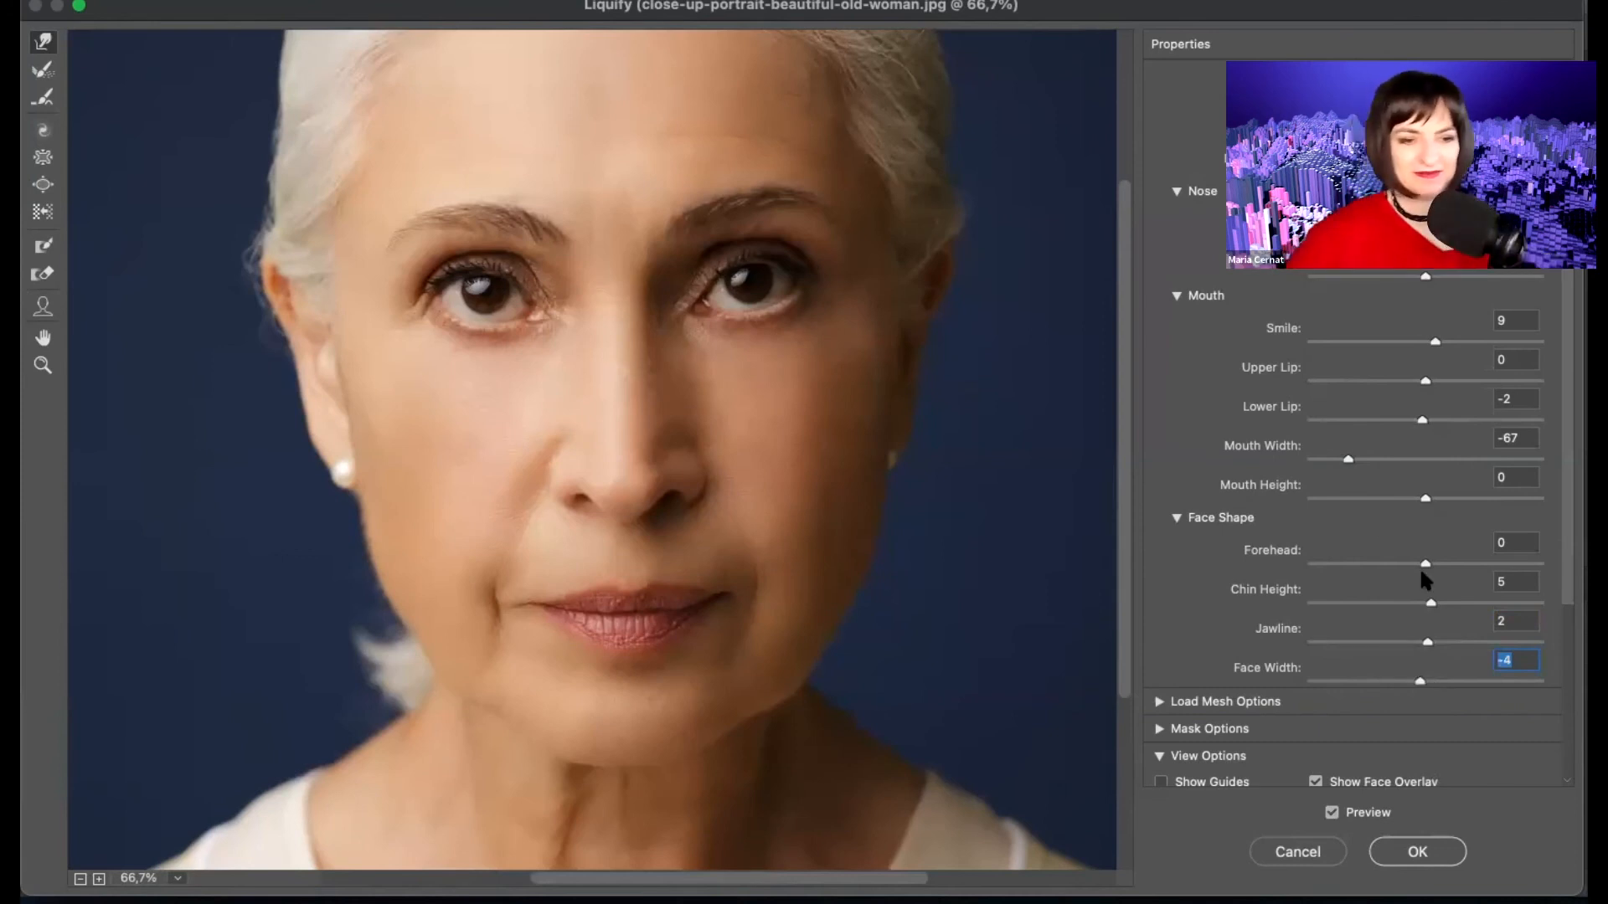
scroll(1364, 428, up, 5)
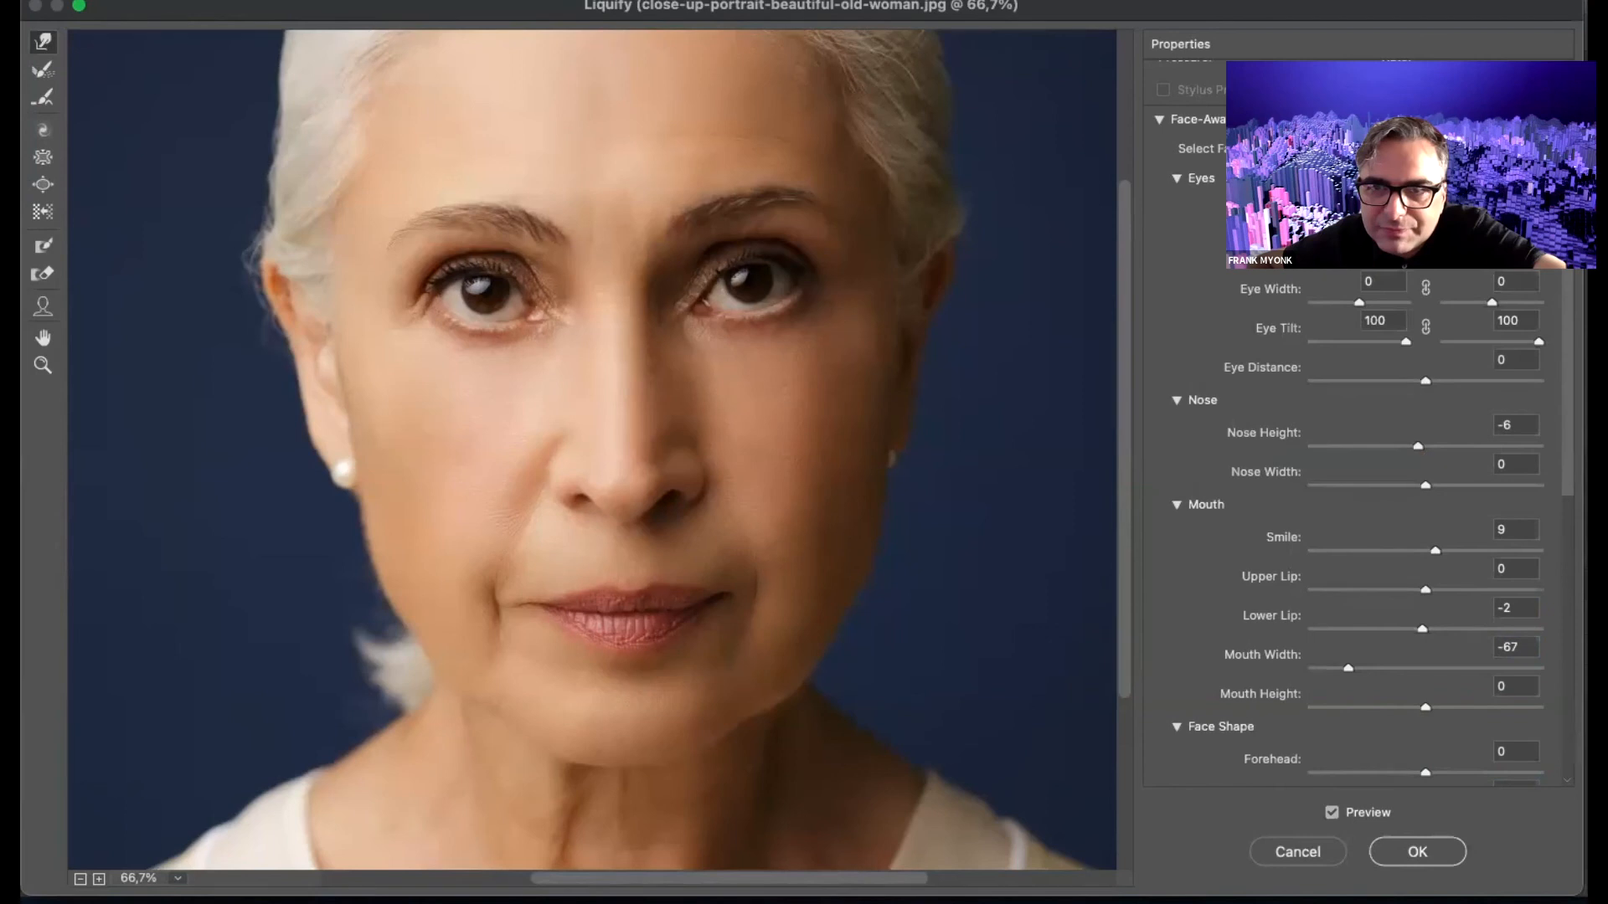
click(1161, 120)
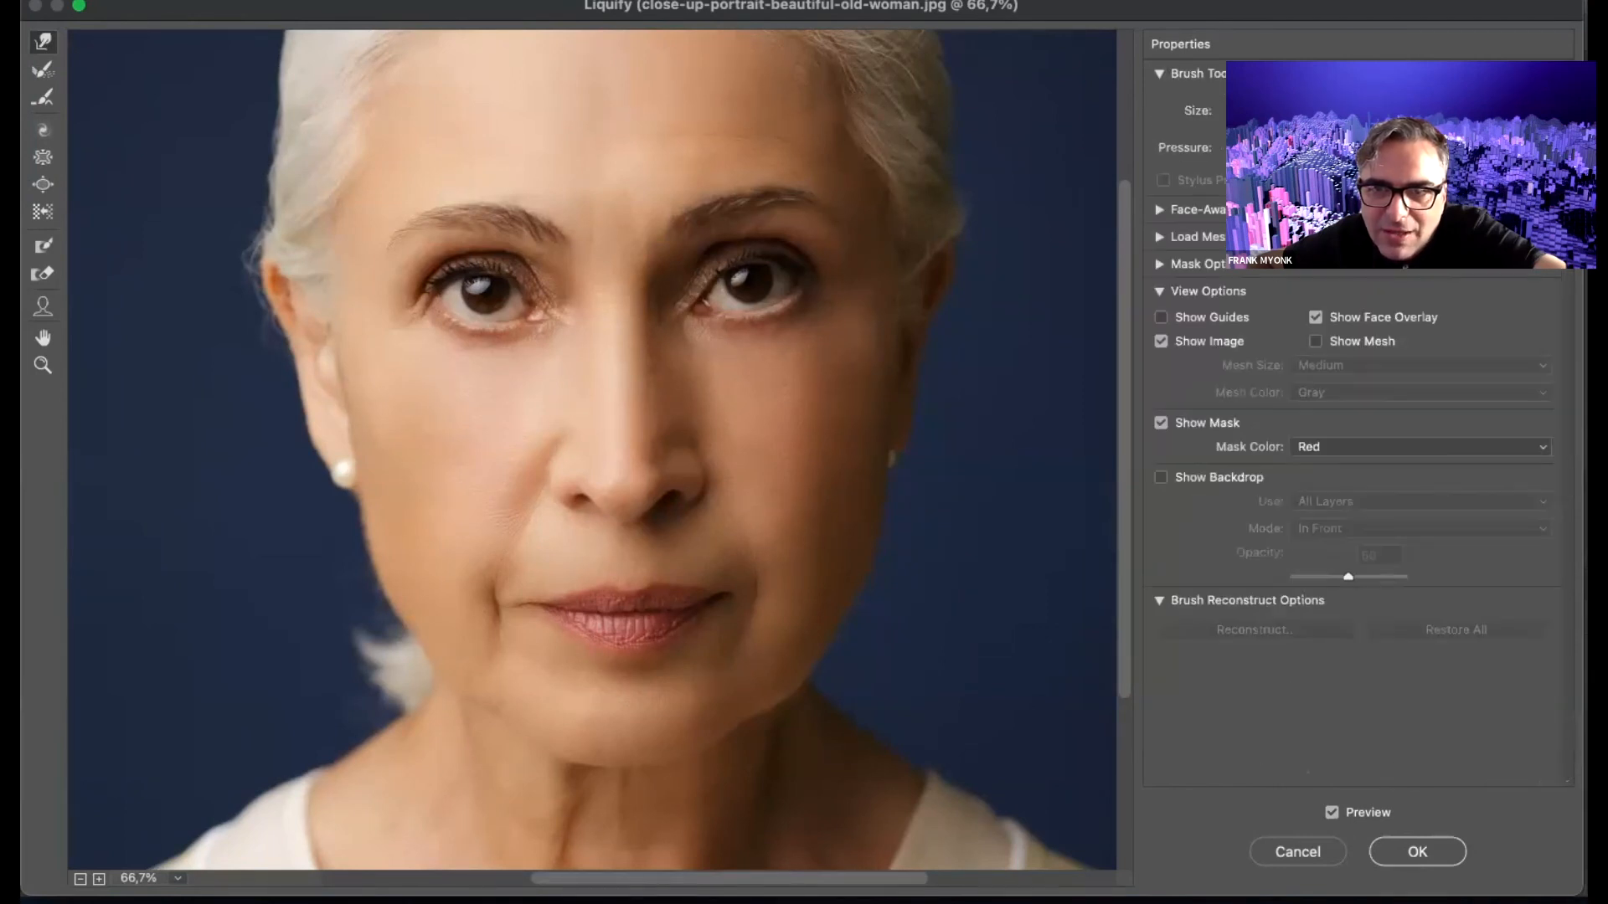
click(1160, 210)
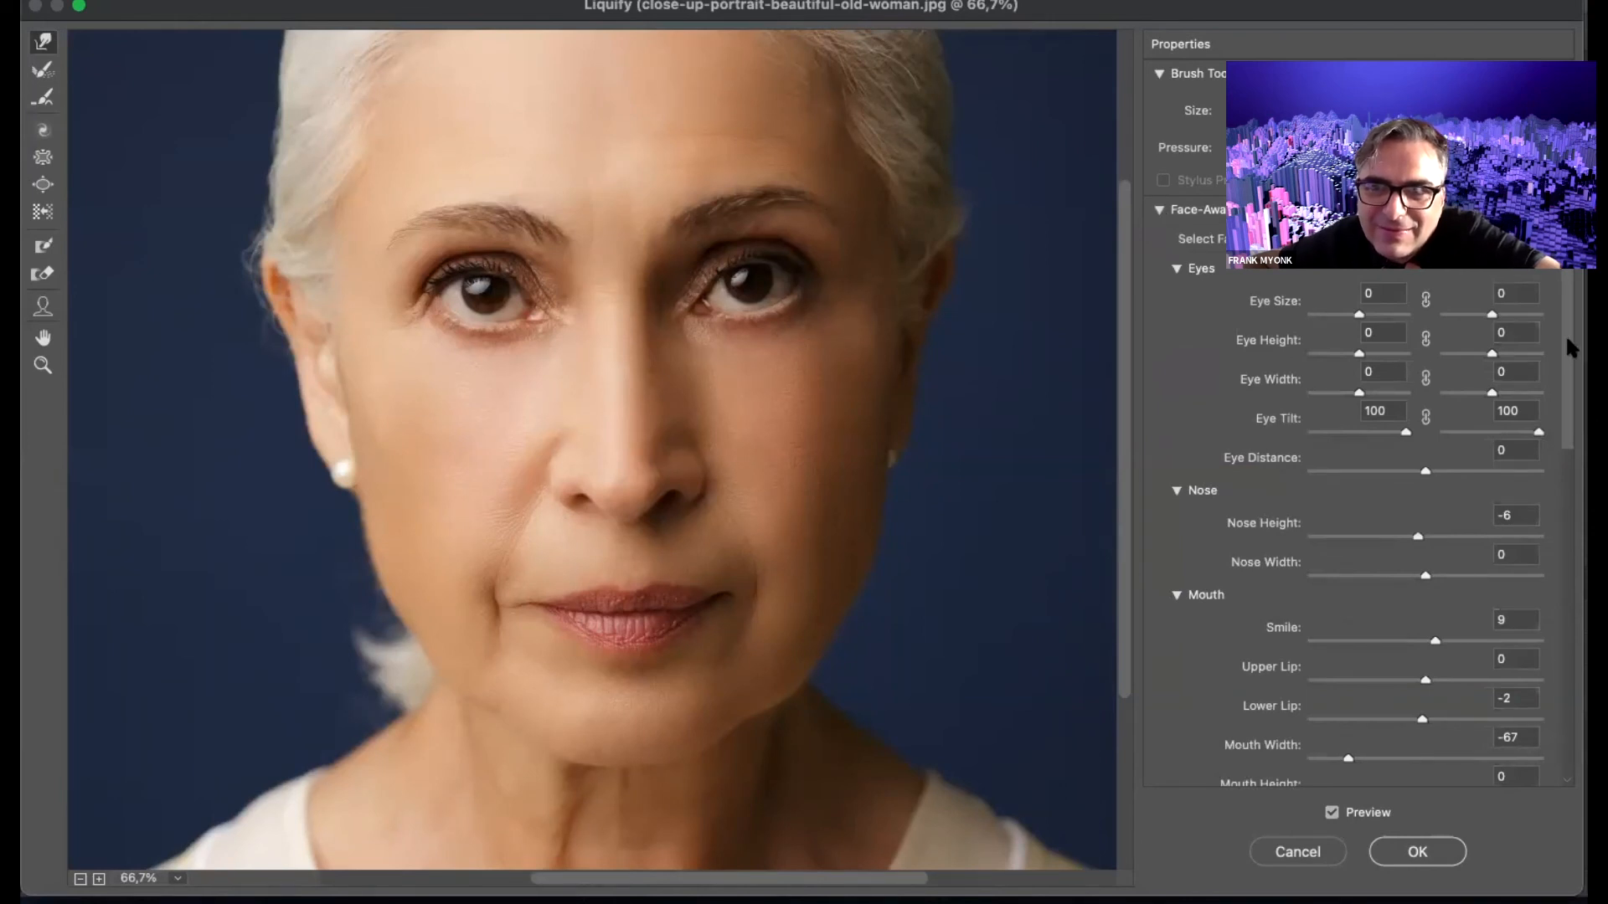
scroll(1571, 351, down, 5)
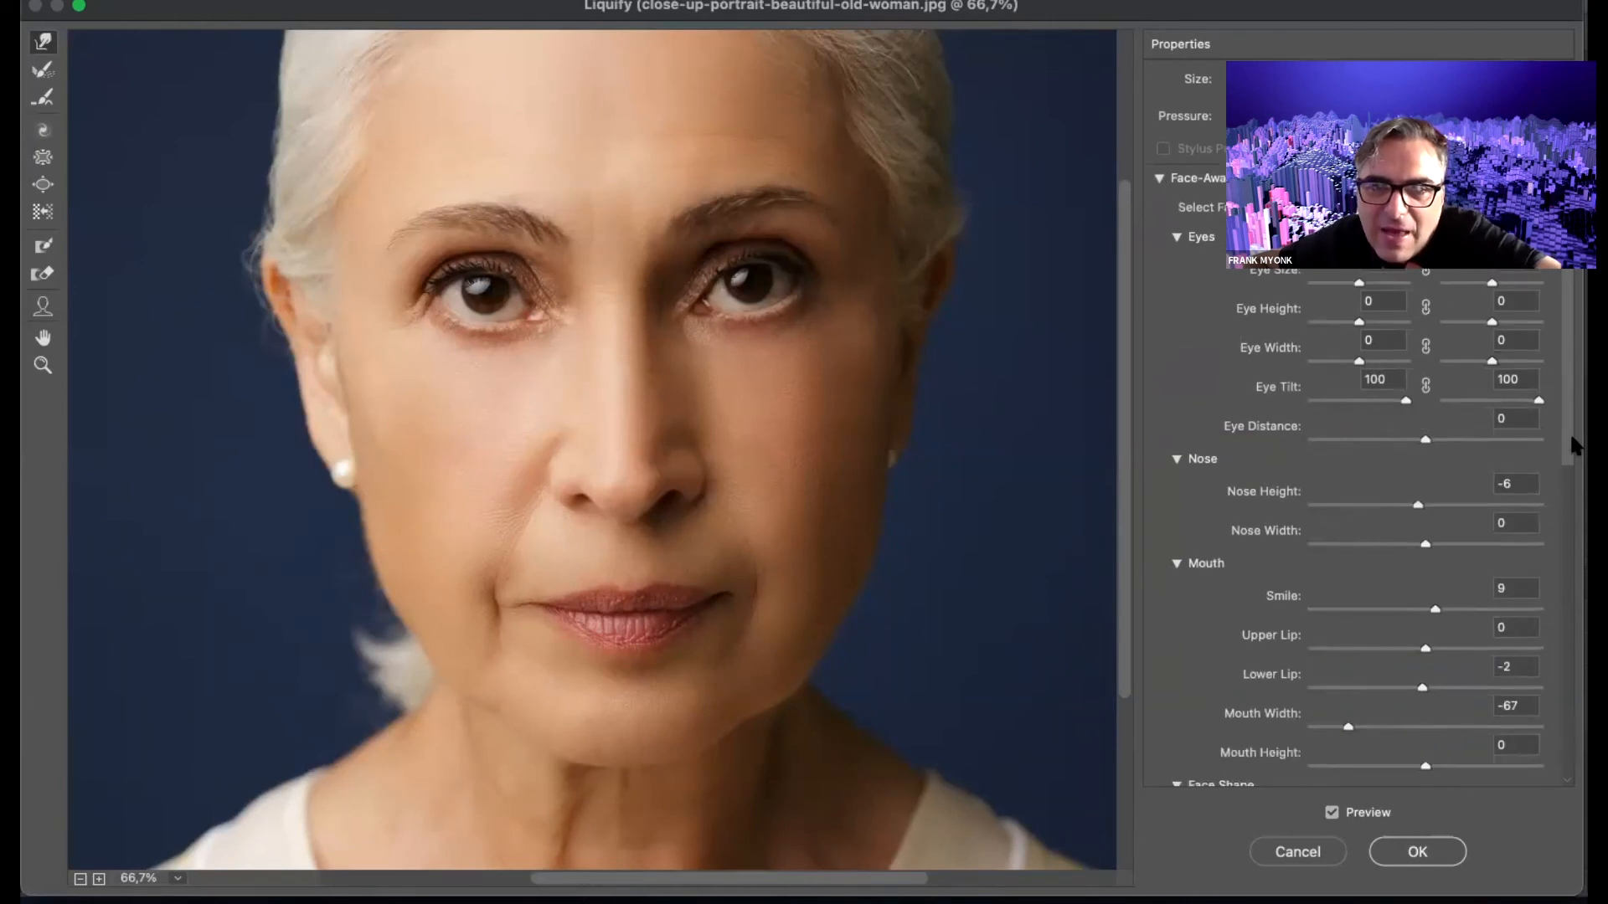
scroll(1576, 514, down, 3)
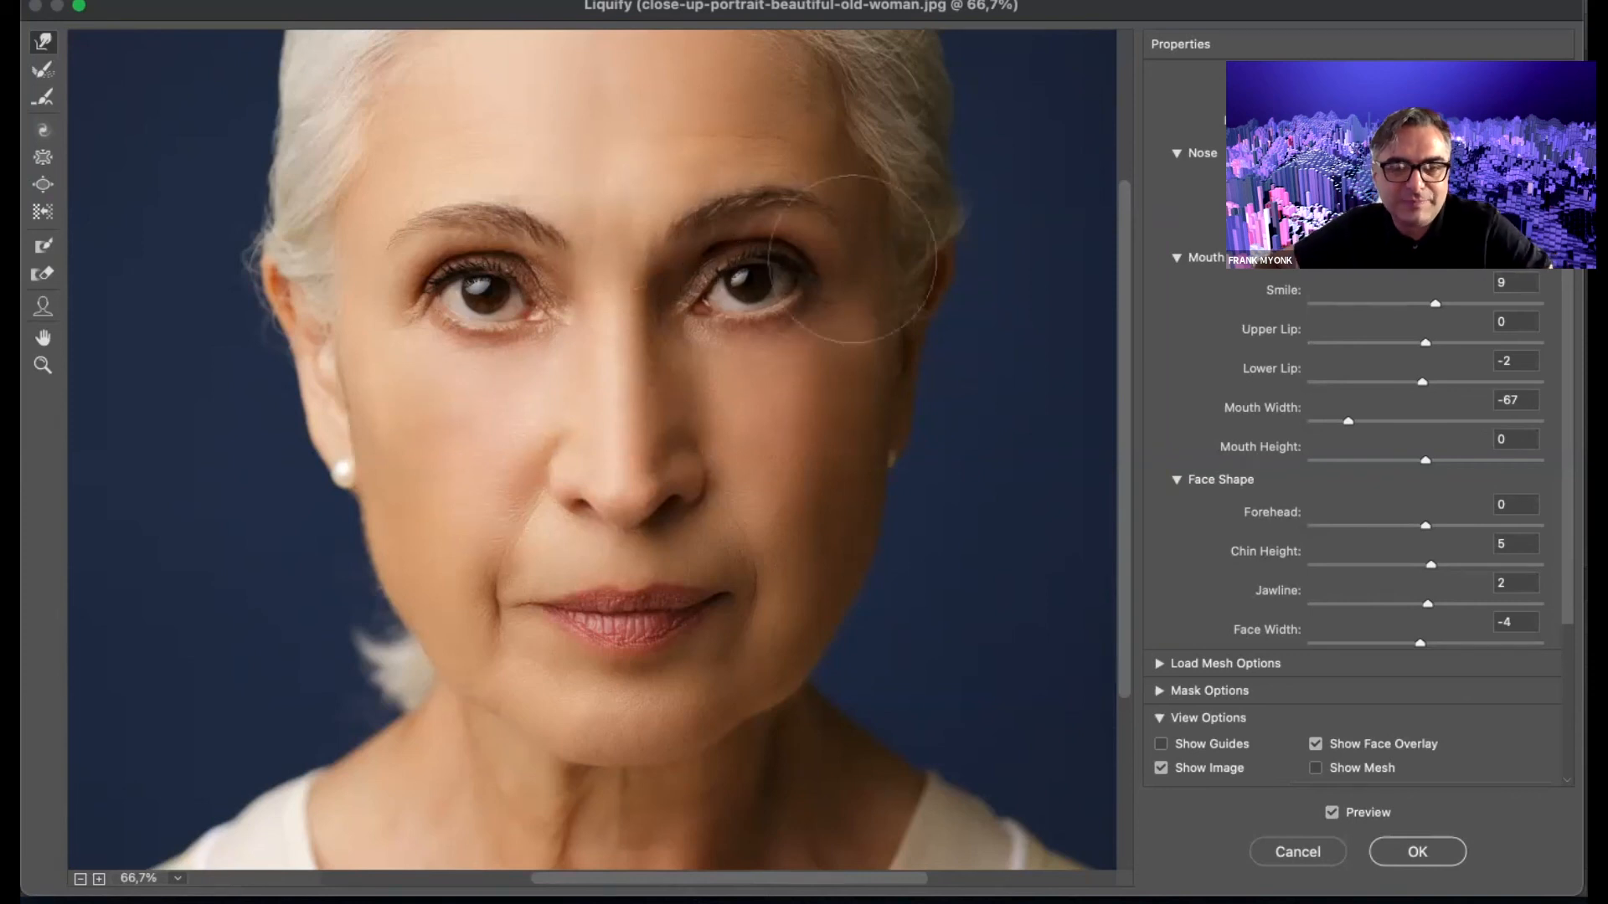
- View the portrait at 50% and compare the face before and after the Liquify changes by toggling the preview
key(super+minus)
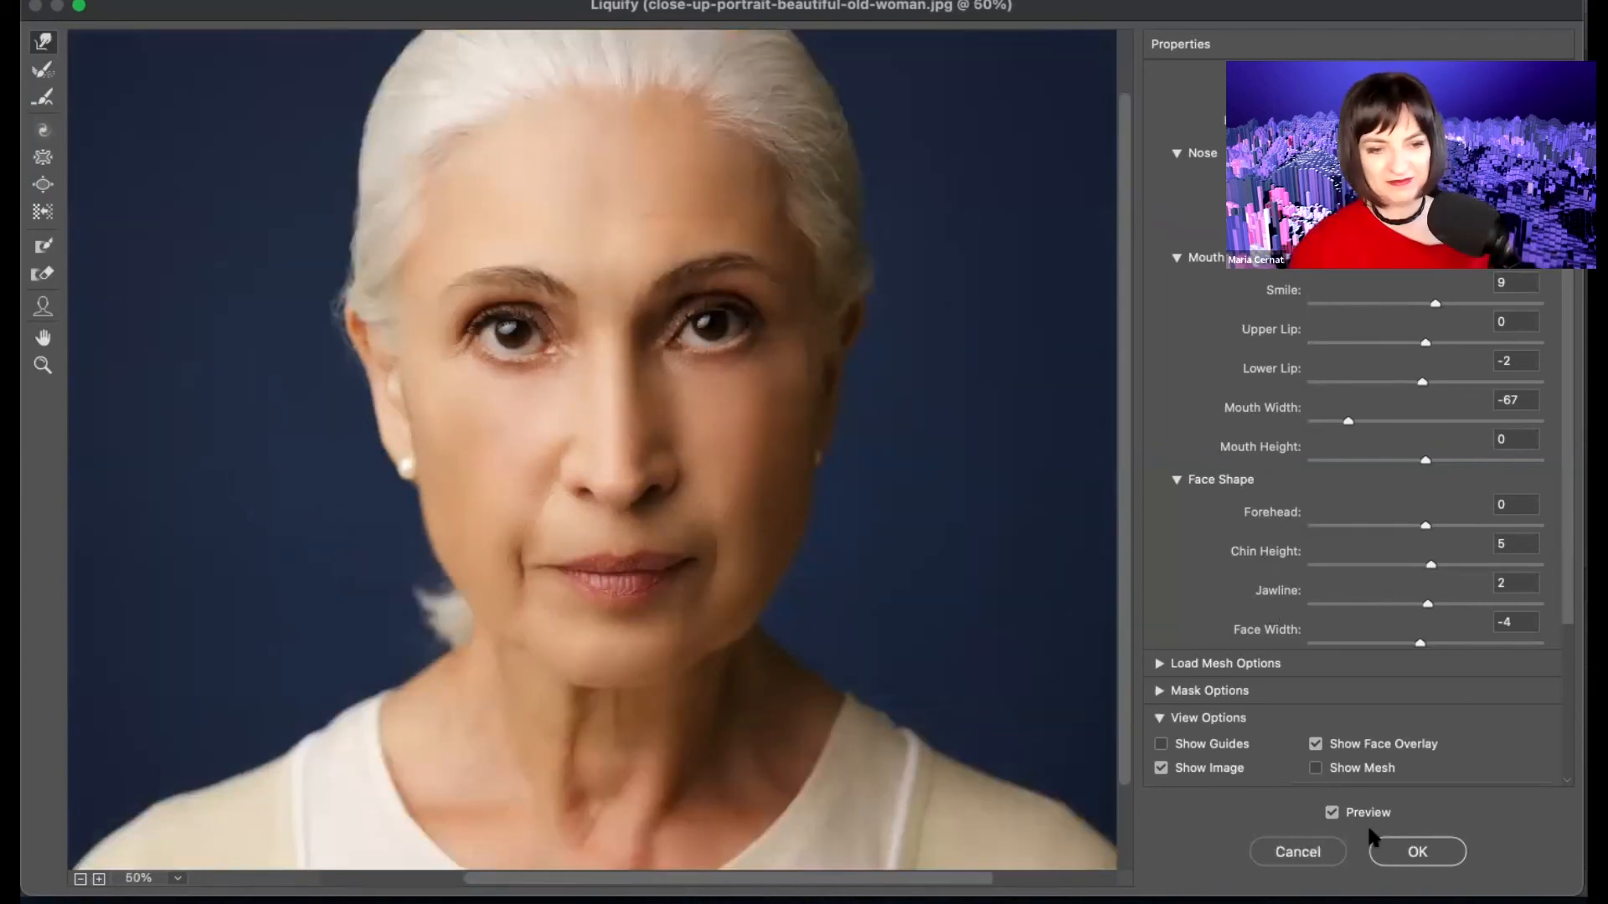
click(1331, 812)
click(1331, 812)
click(1331, 812)
click(1331, 812)
click(1331, 812)
click(1331, 812)
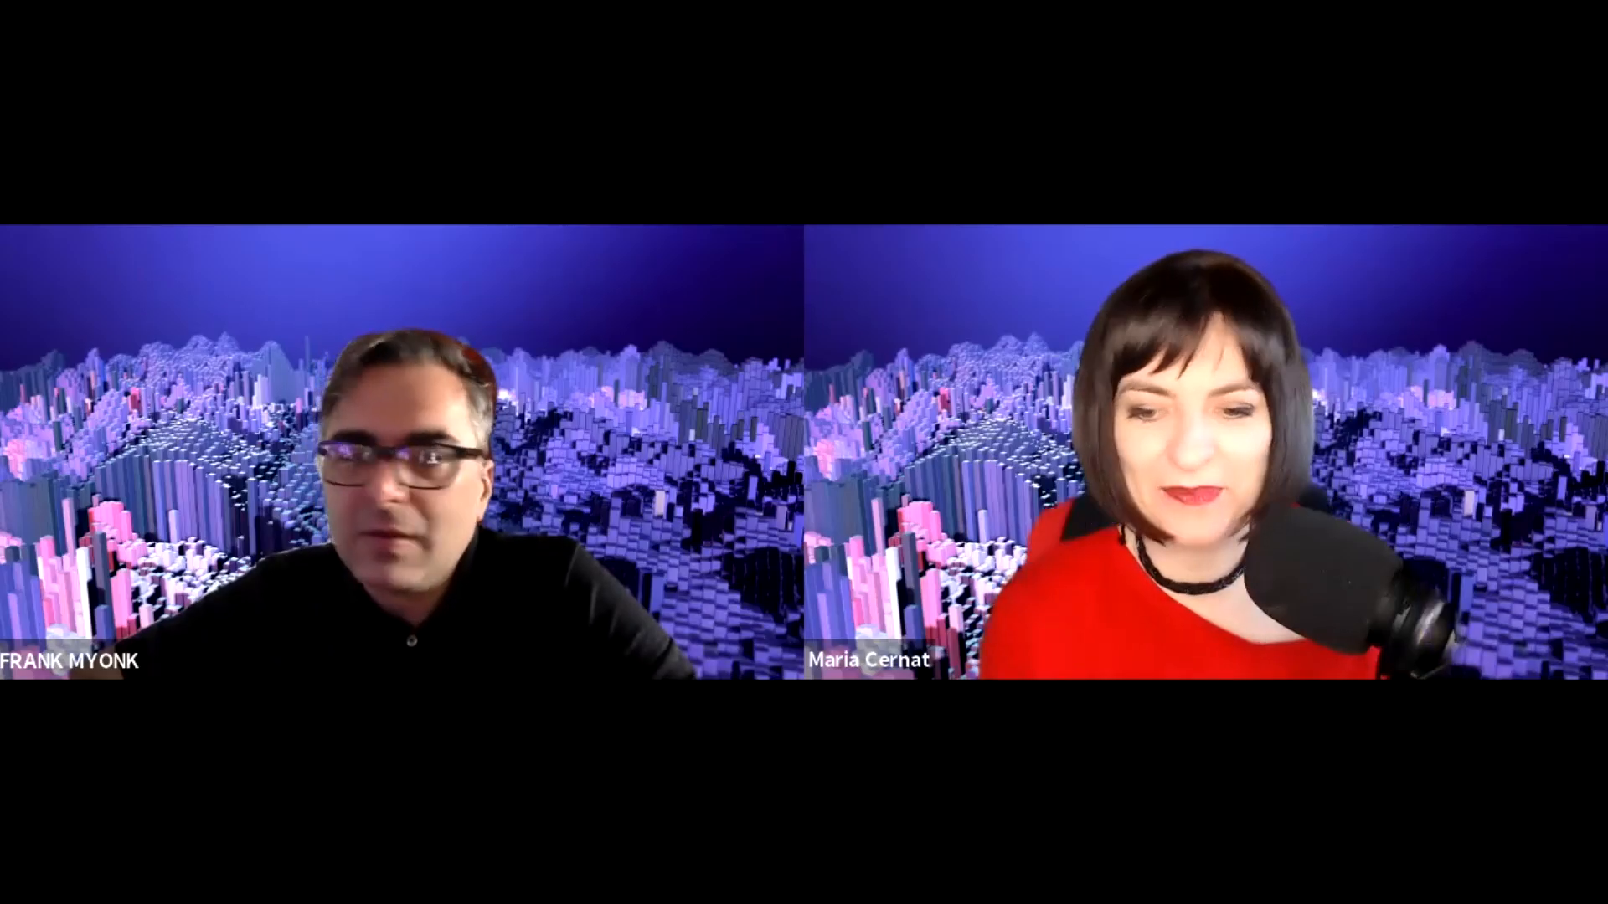